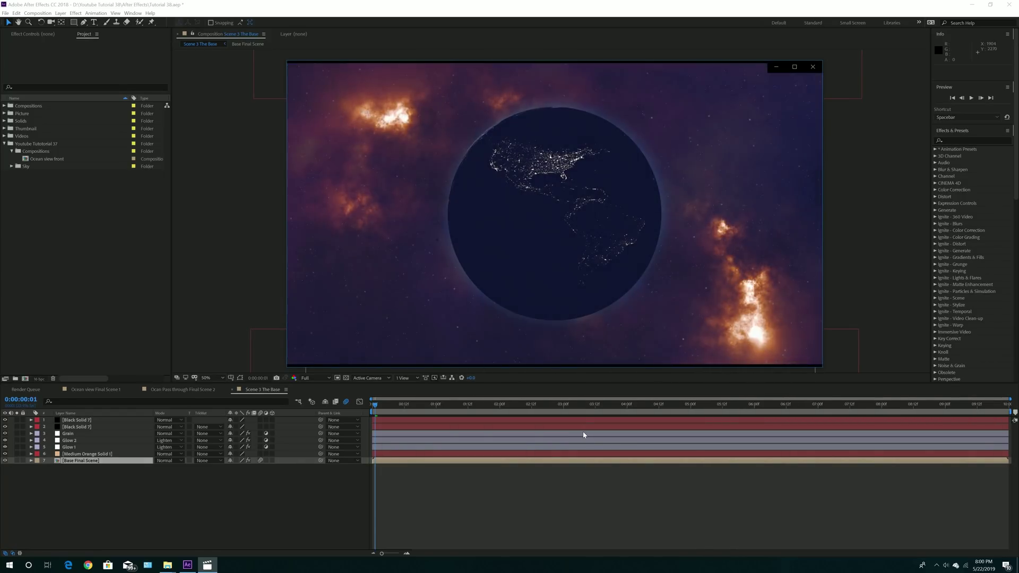
- Review the finished CG video at several points along its timeline, pause it and put the player away
mouse_move(466, 291)
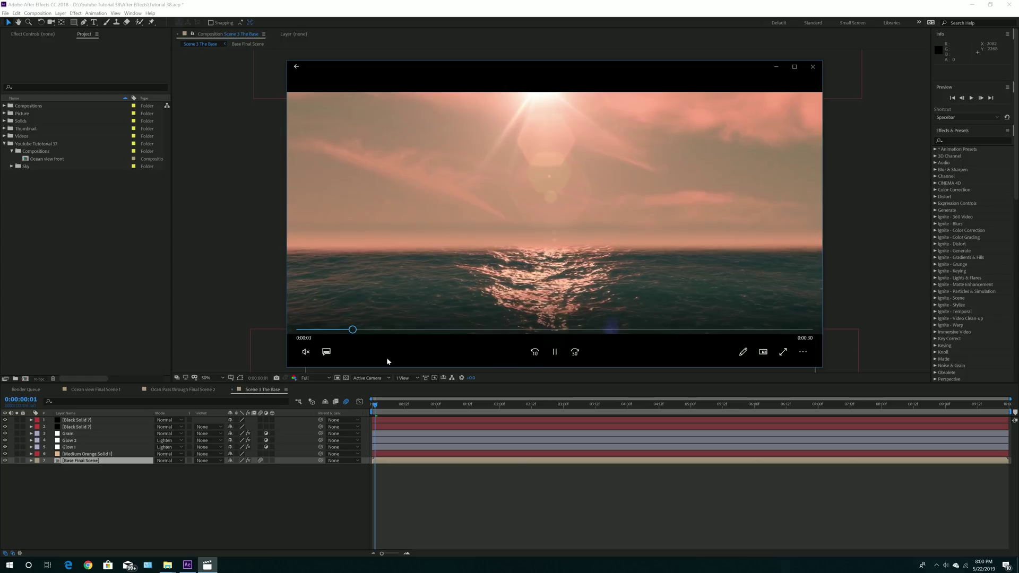
left_click(307, 331)
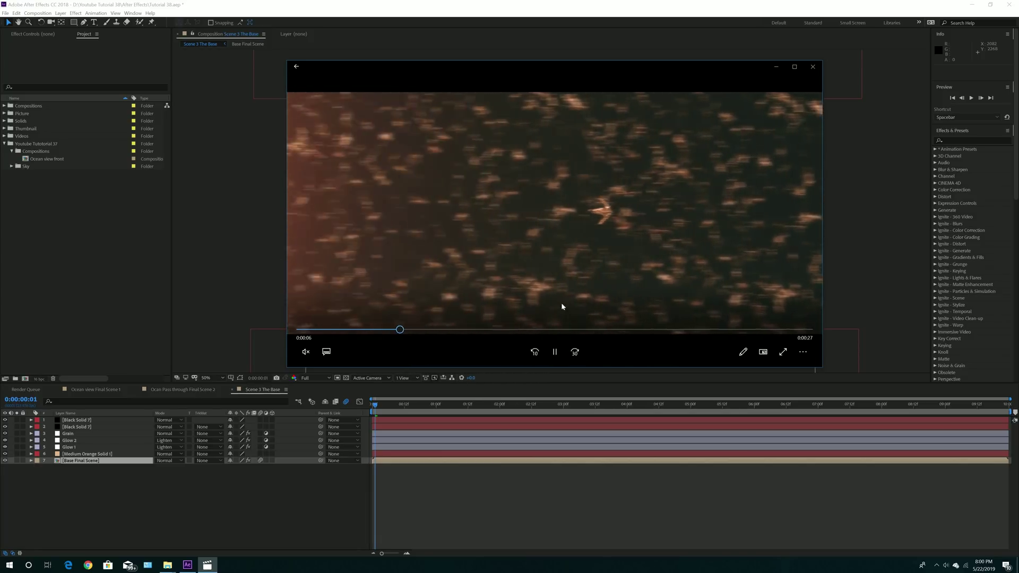
left_click(671, 330)
left_click(599, 330)
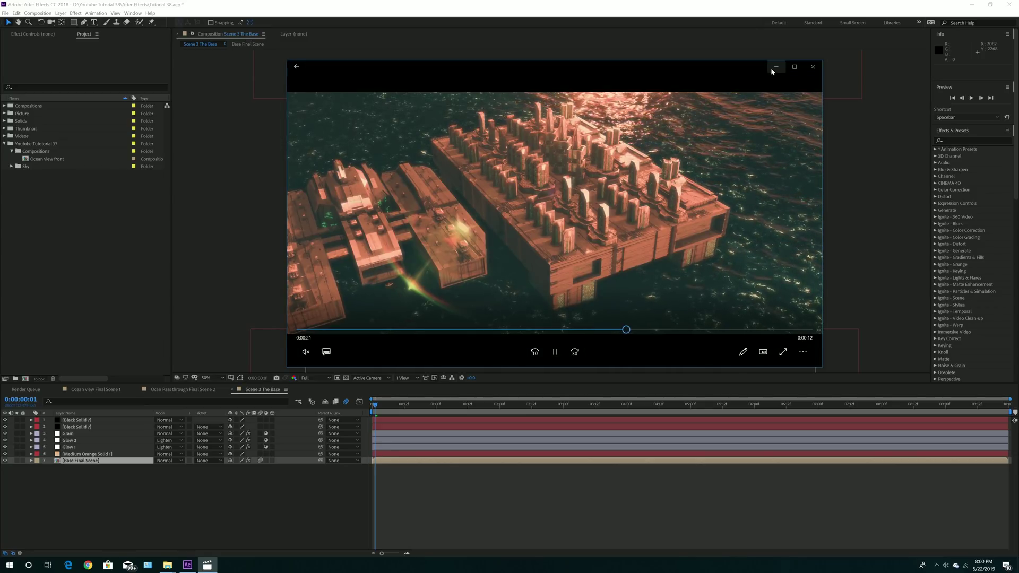
left_click(555, 351)
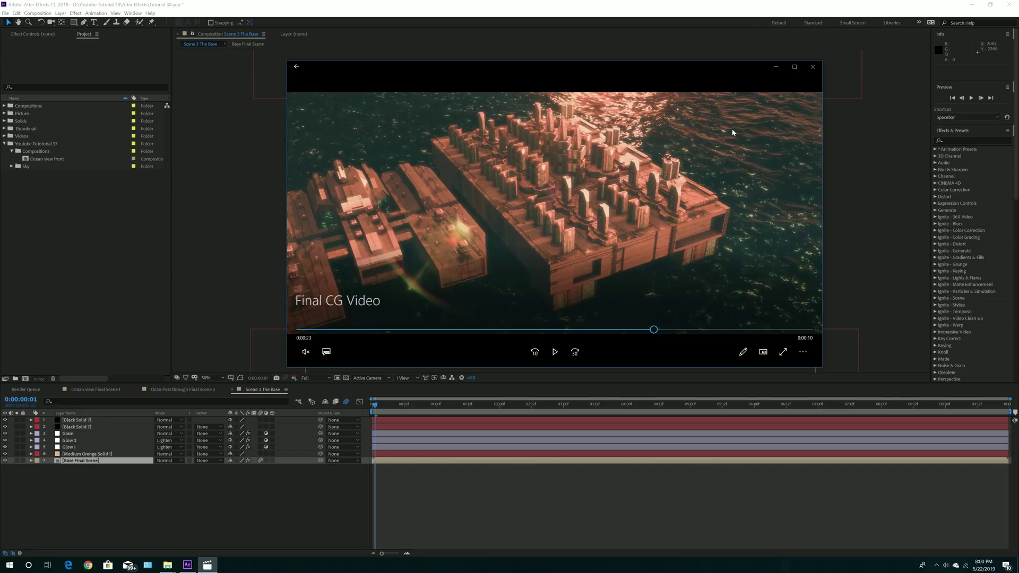
left_click(775, 68)
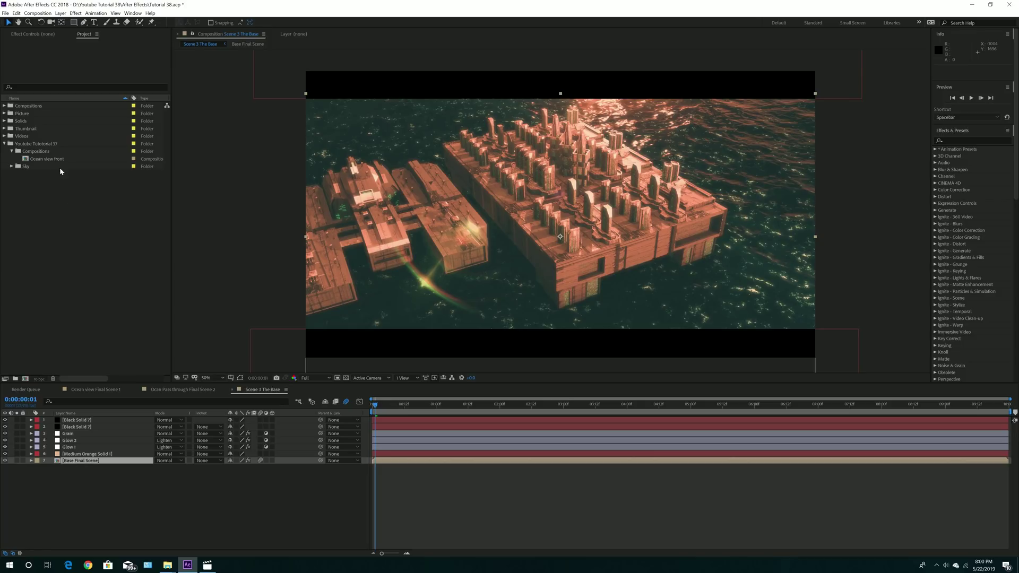
- Create a composition named "Master Ocean Scene Top view" in the Compositions folder inside the Youtube Tutorial 37 folder
left_click(41, 152)
left_click(38, 13)
left_click(44, 23)
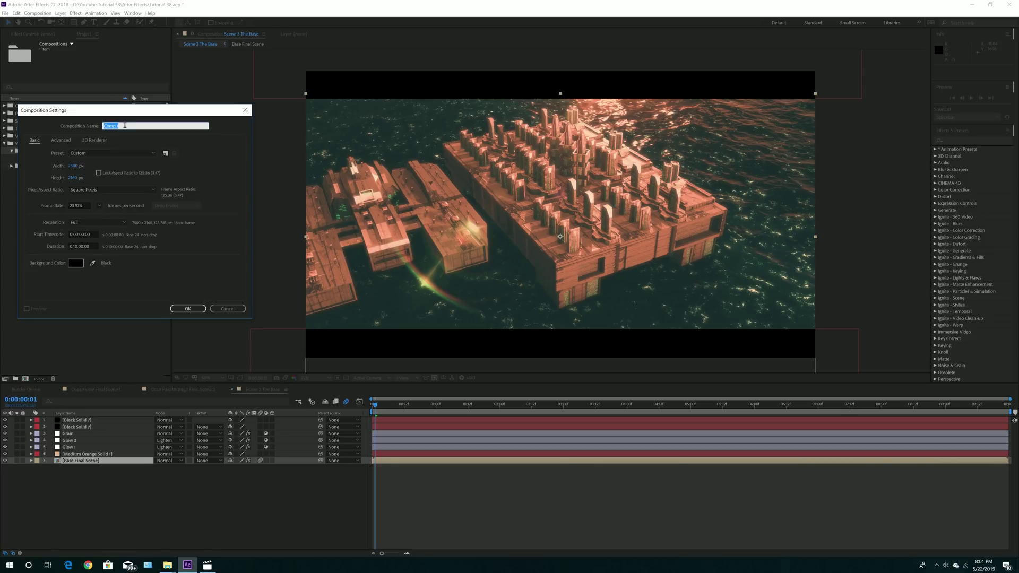
type("Master Ocean Scene T")
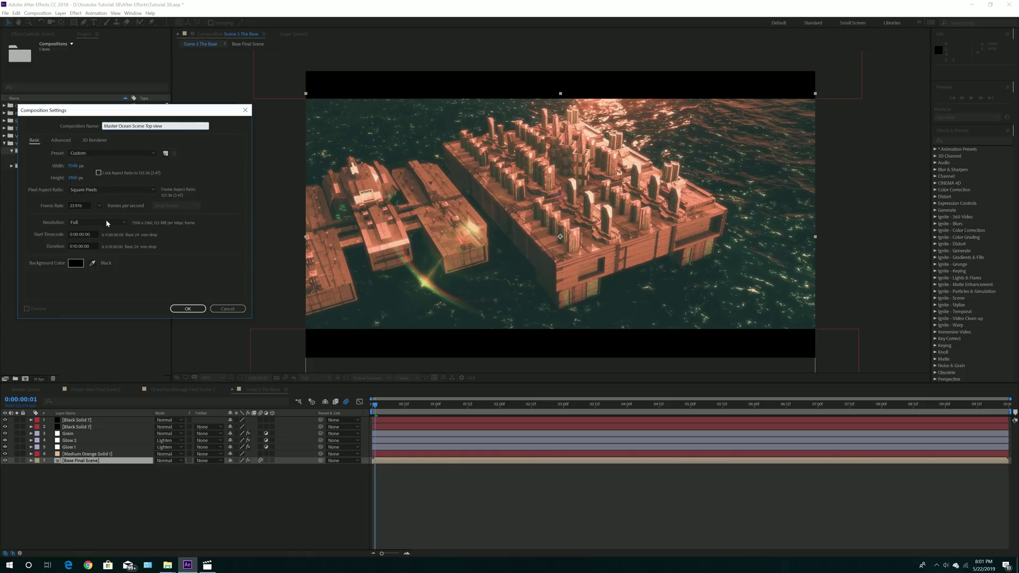
left_click(189, 309)
- Set the width of the Master Ocean Scene Top view composition to 3840 px
key("comma")
key("comma")
key("comma")
key("comma")
left_click(38, 13)
left_click(53, 26)
left_click(73, 166)
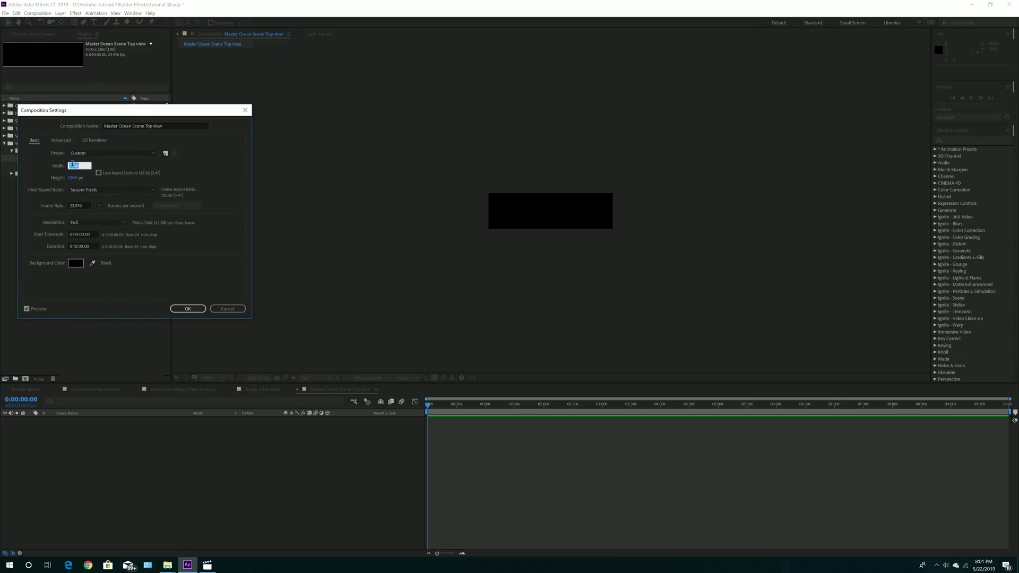
type("3840")
left_click(188, 309)
key("shift+slash")
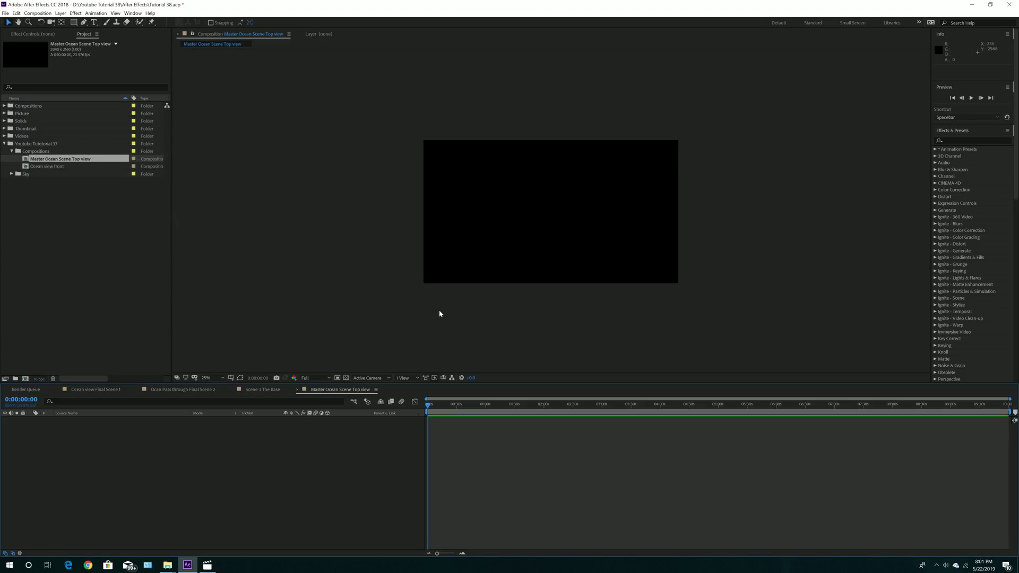
left_click(60, 13)
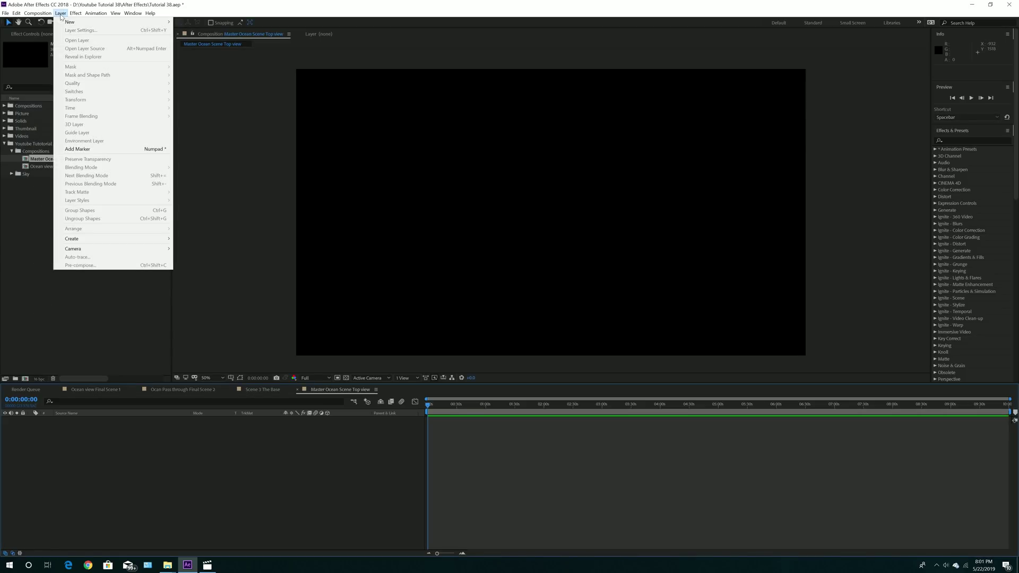
mouse_move(64, 22)
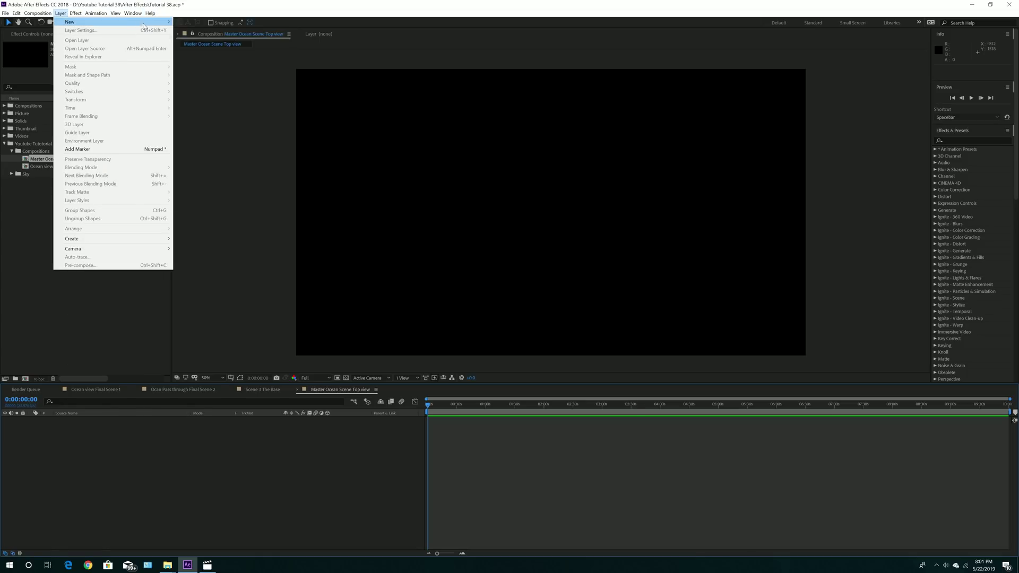
left_click(186, 38)
left_click(199, 288)
- Add a black solid layer named "Ocean Scene from Top View" to the composition
left_click(60, 13)
mouse_move(88, 24)
left_click(189, 31)
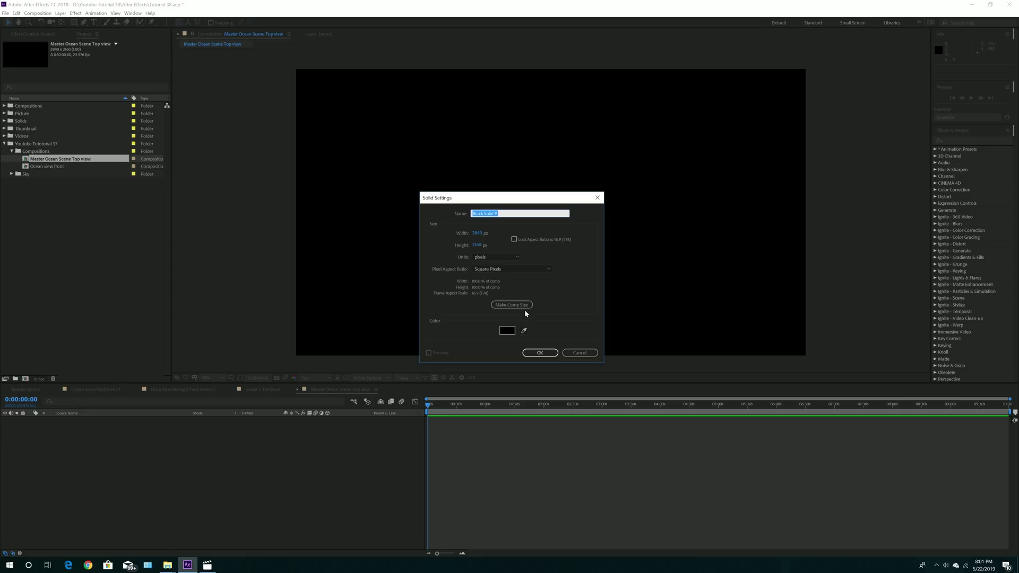
type("Ocean Scene from Top View")
left_click(547, 353)
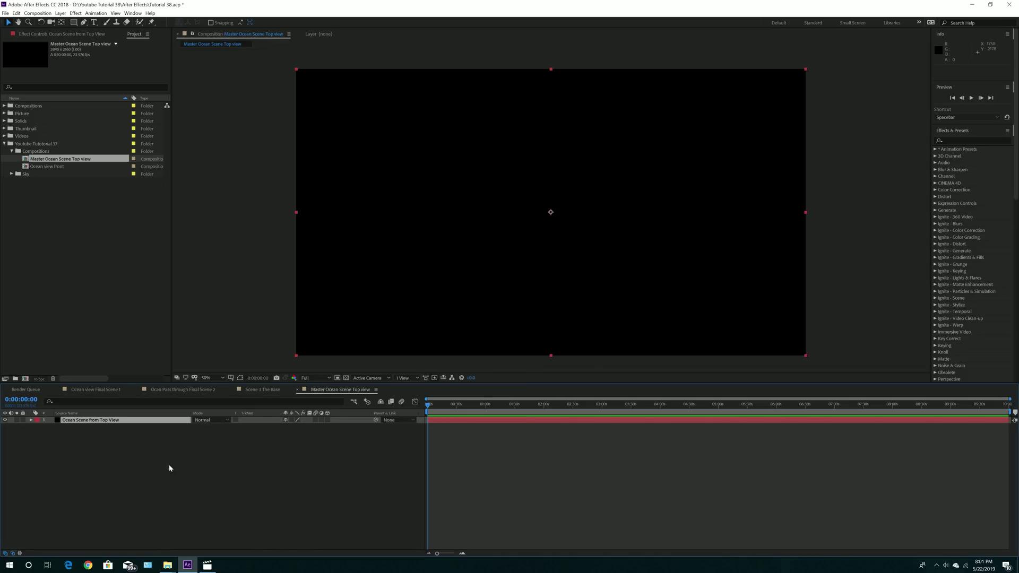
- Apply the Video Copilot Element effect to the Ocean Scene from Top View layer and open its Scene Setup
left_click(76, 13)
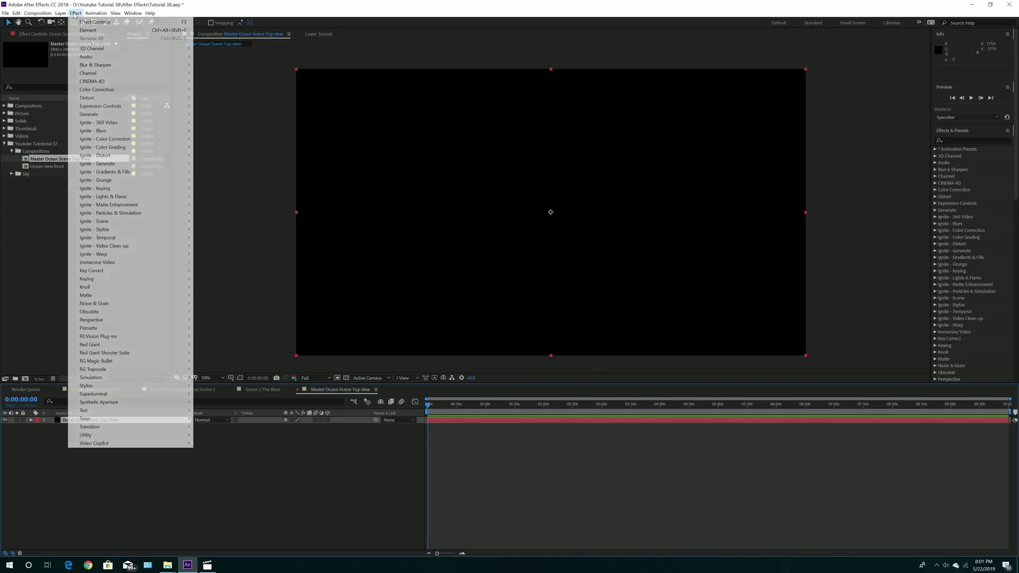
mouse_move(173, 443)
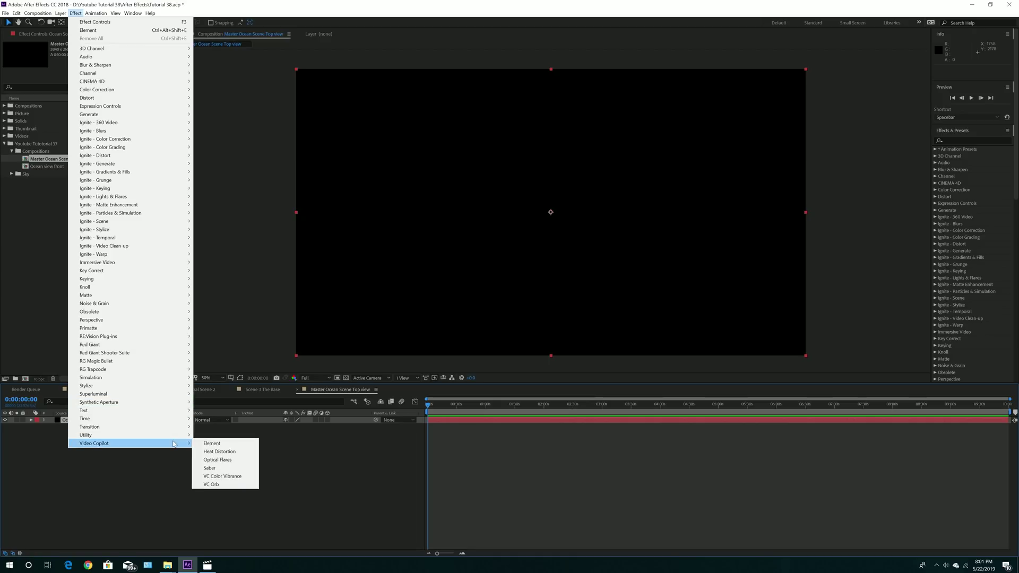
left_click(210, 443)
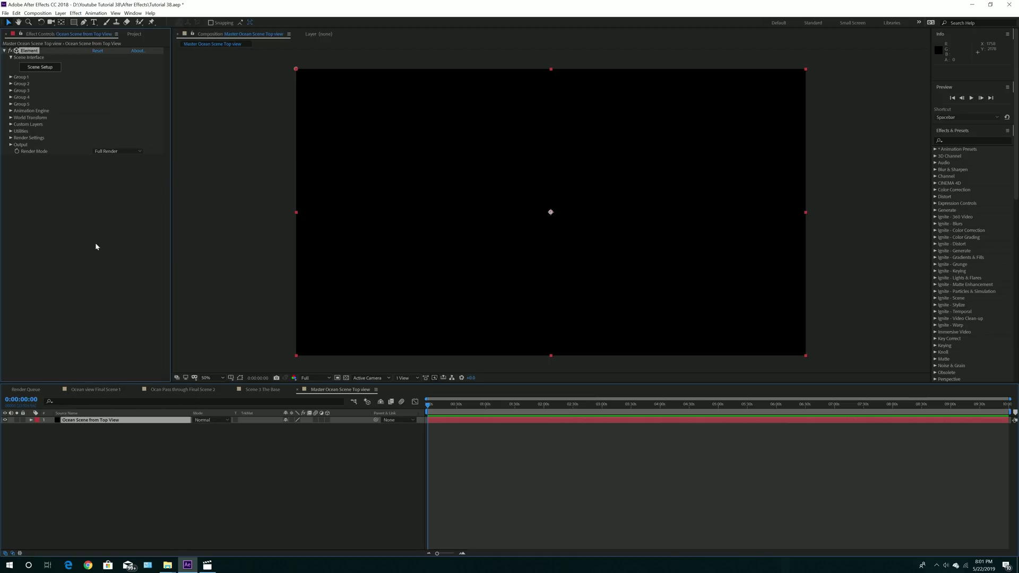
left_click(38, 68)
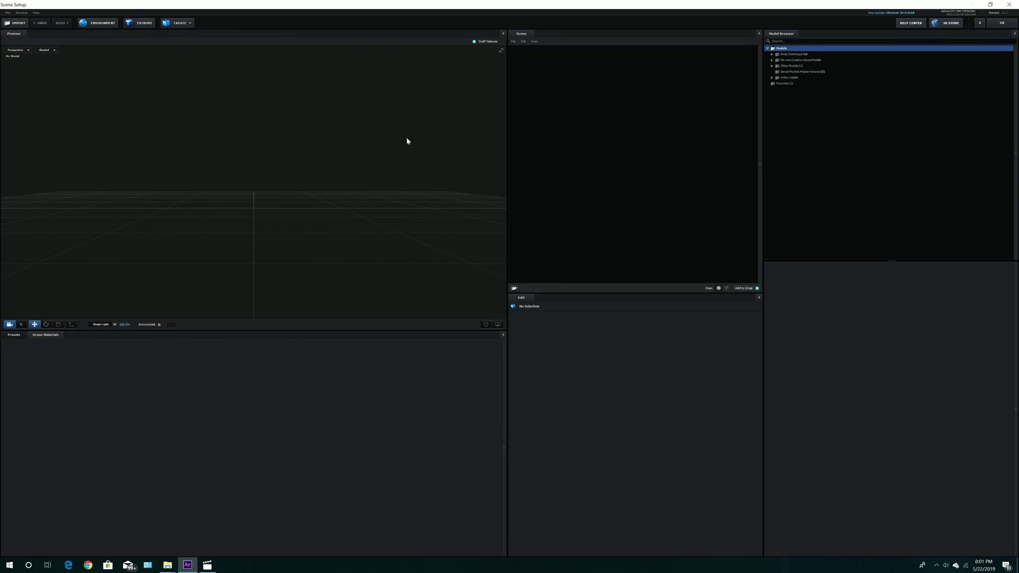
- Create a group folder in the Element scene and name it "Ocean"
left_click(513, 289)
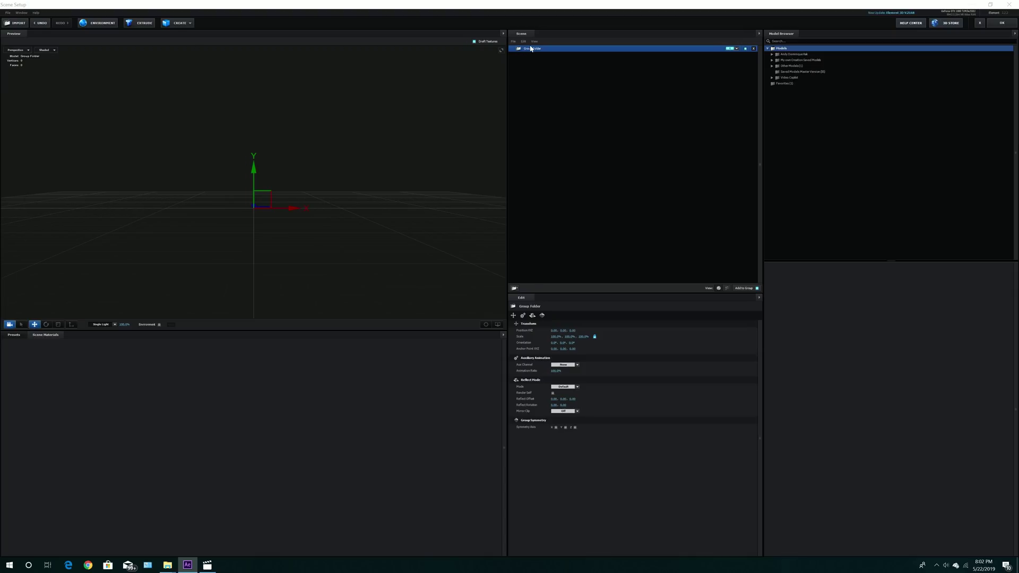
double_click(521, 49)
type("Ocean")
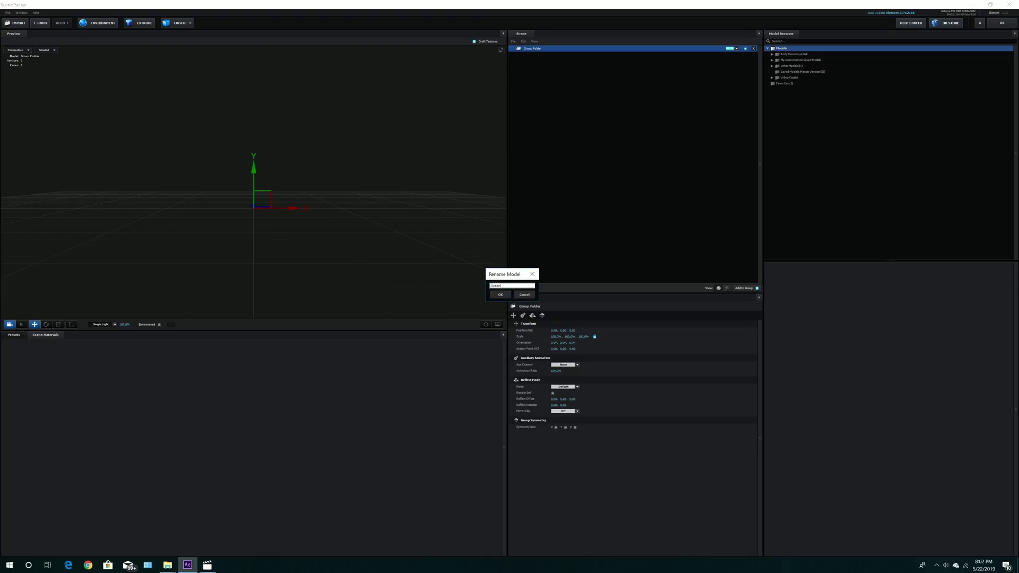
key("Return")
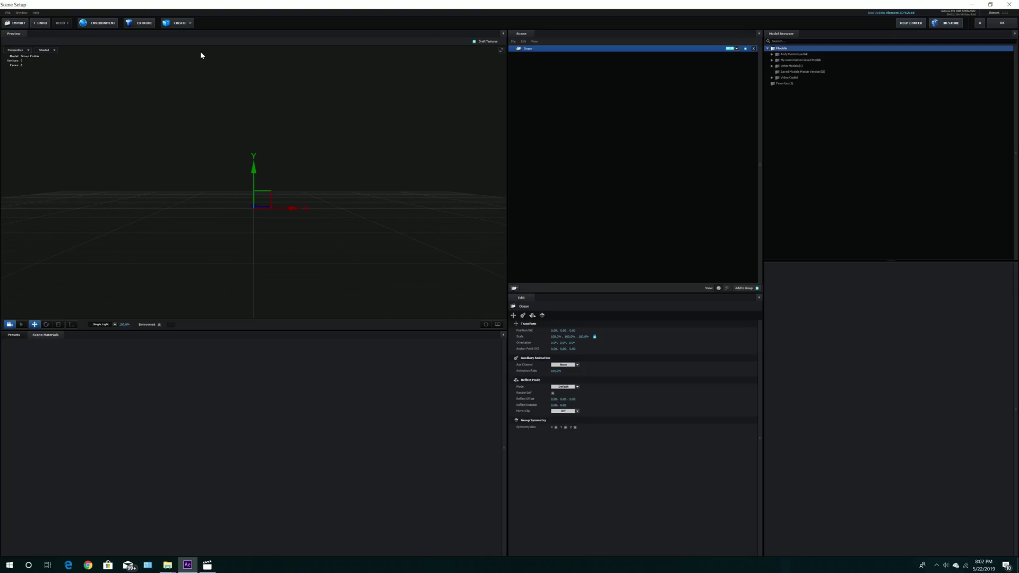
- Import the 3D sequence starting with OceanOBJSequences_000001 into the Ocean group, keeping the default import preferences
left_click(7, 13)
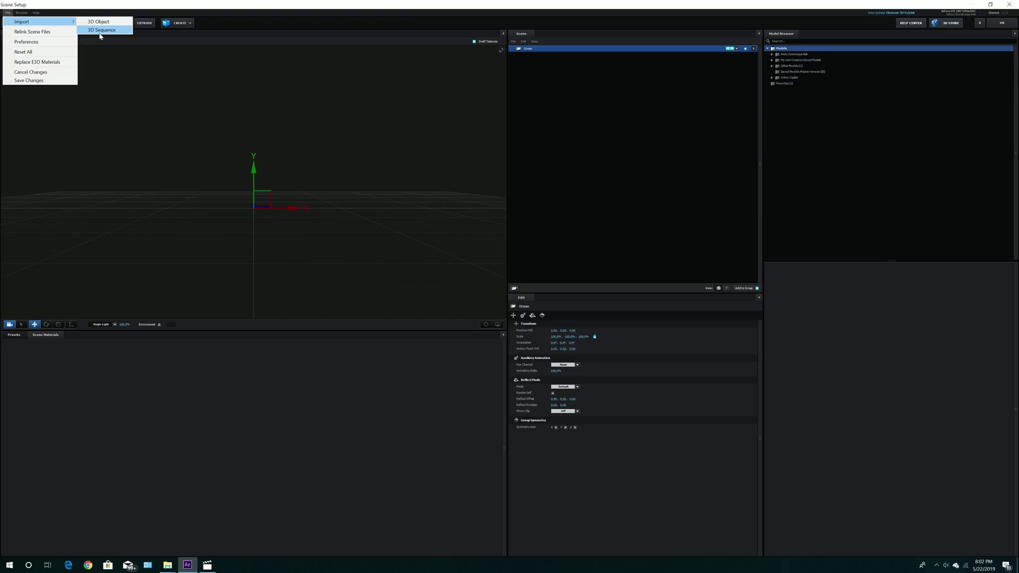
left_click(87, 28)
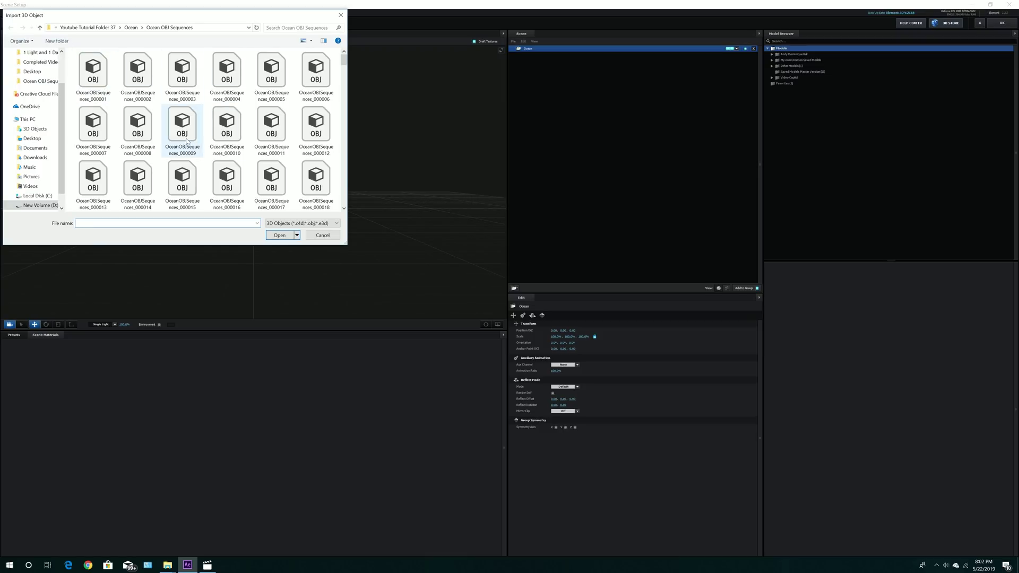
double_click(101, 77)
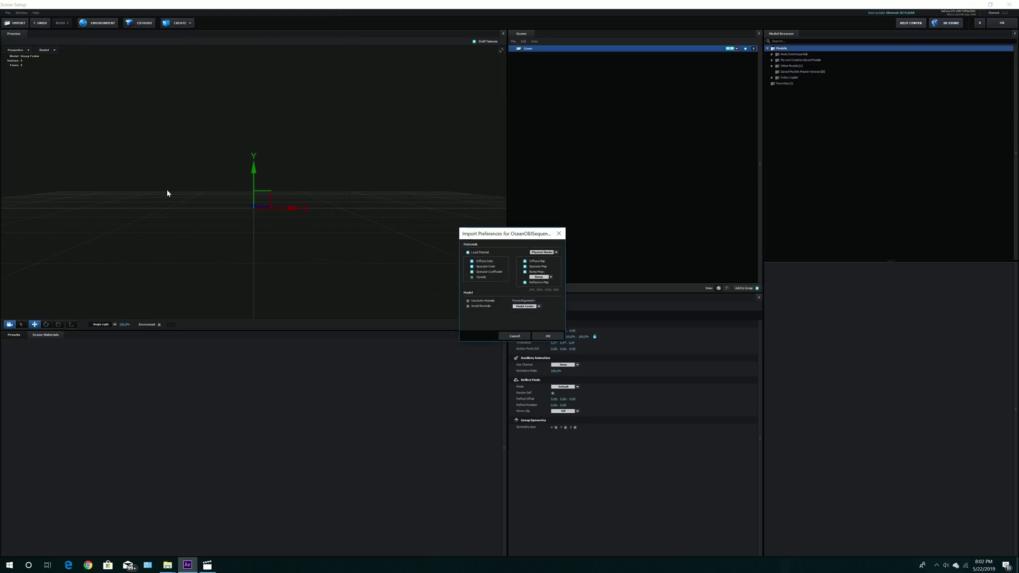
left_click(546, 336)
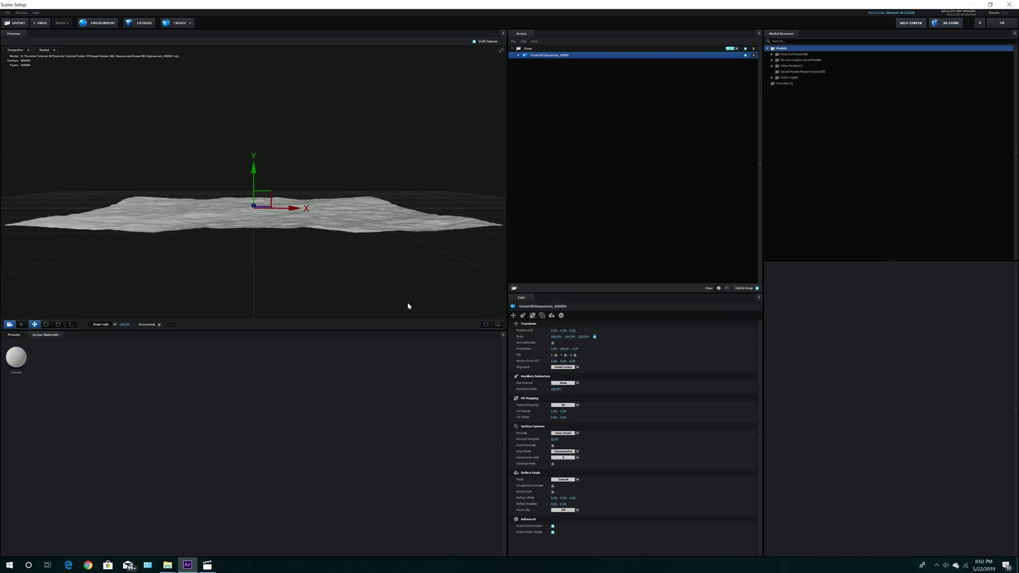
- Turn off Draft Textures for the preview and select the material of the imported ocean model
left_click_drag(419, 223, 409, 253)
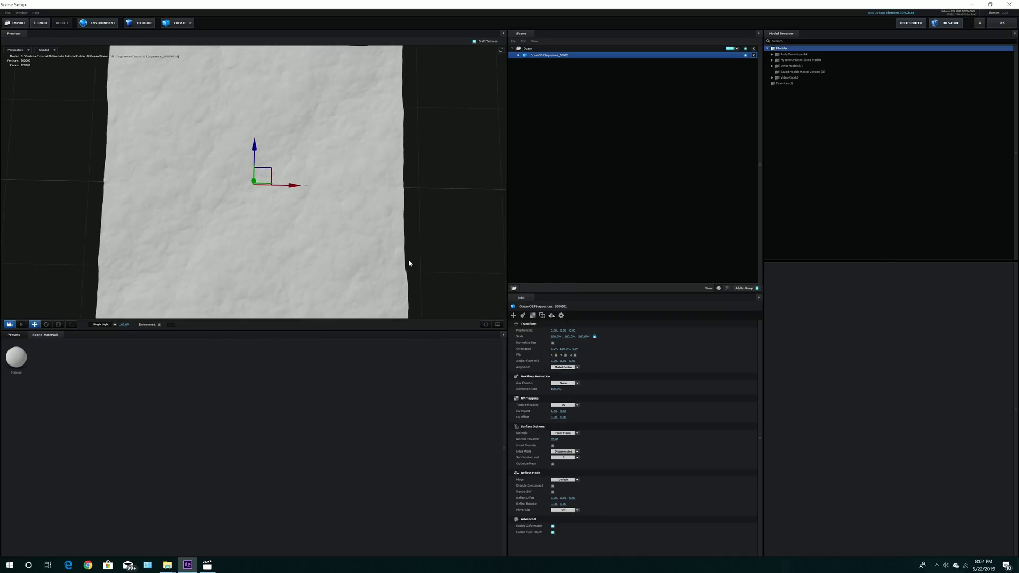
left_click(474, 41)
left_click(518, 55)
left_click(531, 62)
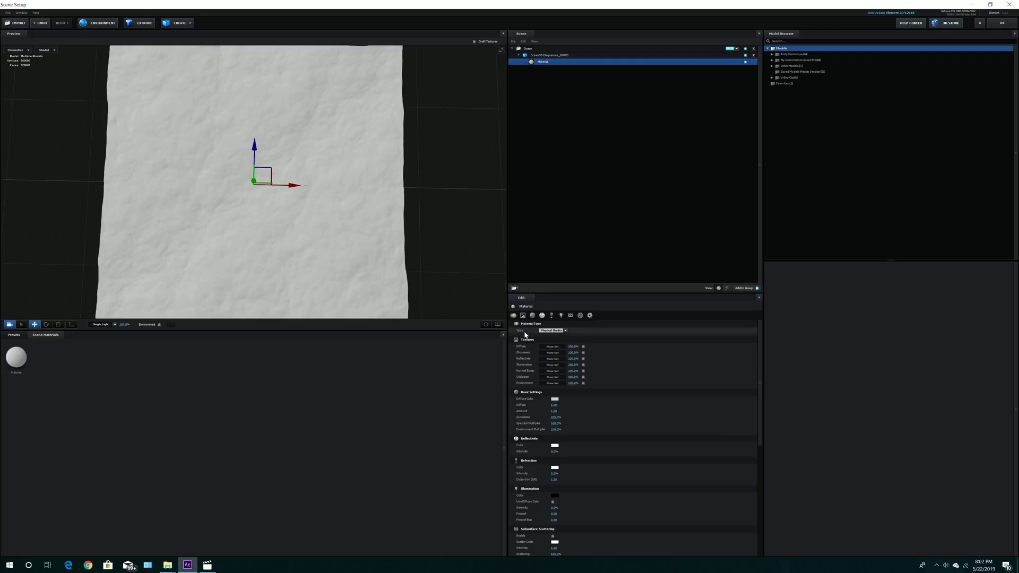
- Browse for a diffuse texture for the ocean material and view the image in the Dark to Light Blue texture folder
left_click(551, 347)
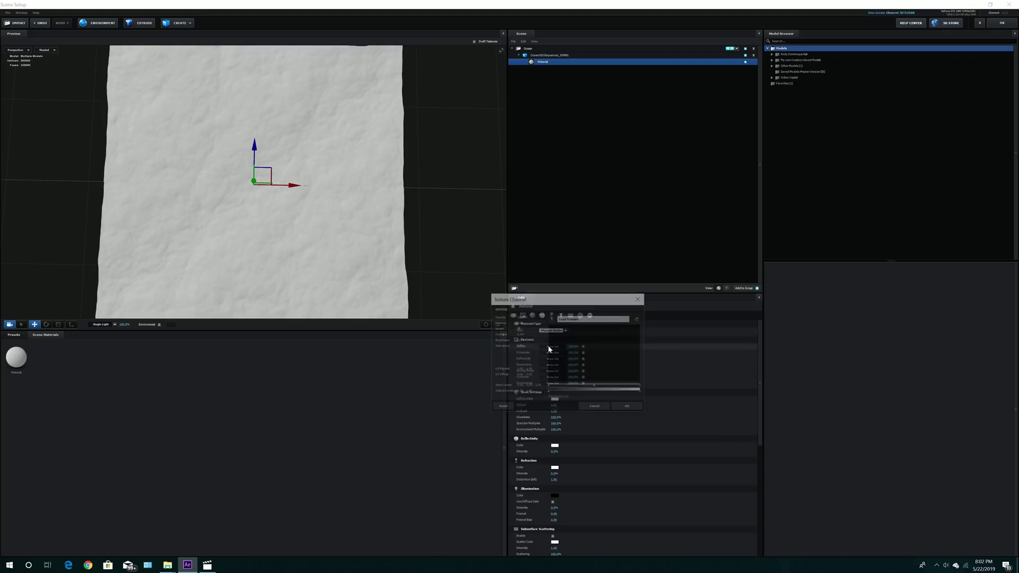
left_click(582, 323)
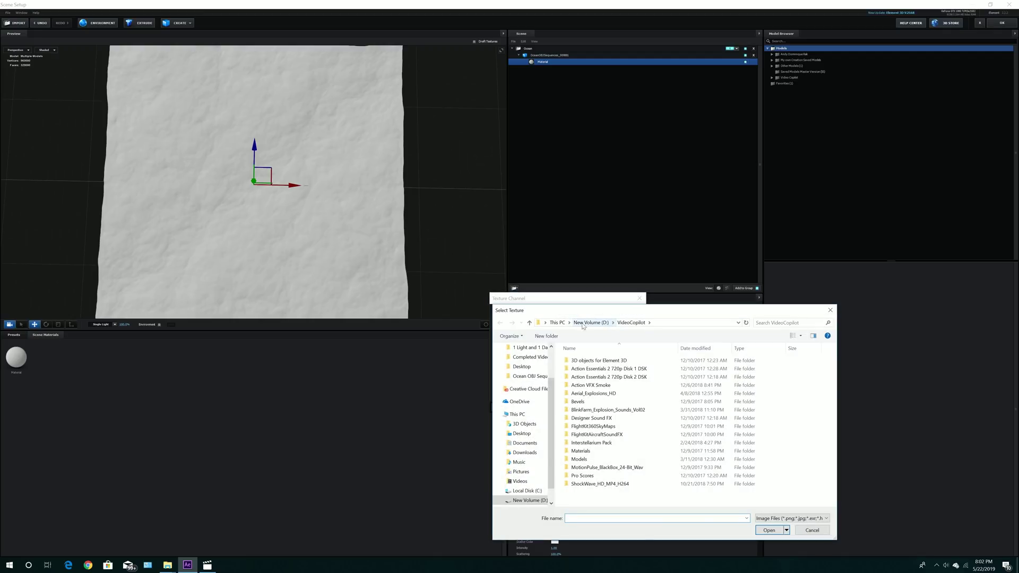
left_click(590, 323)
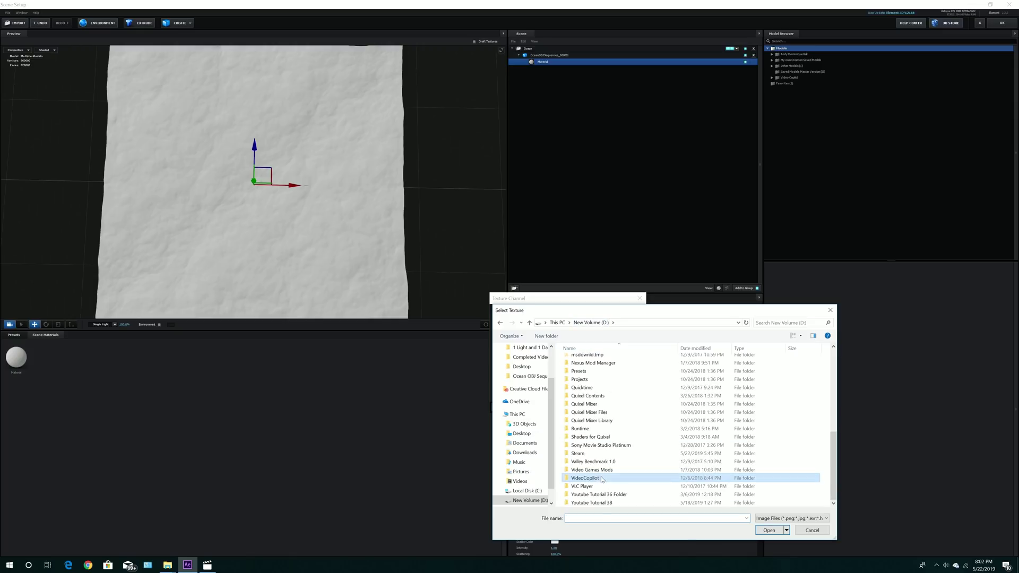
double_click(596, 503)
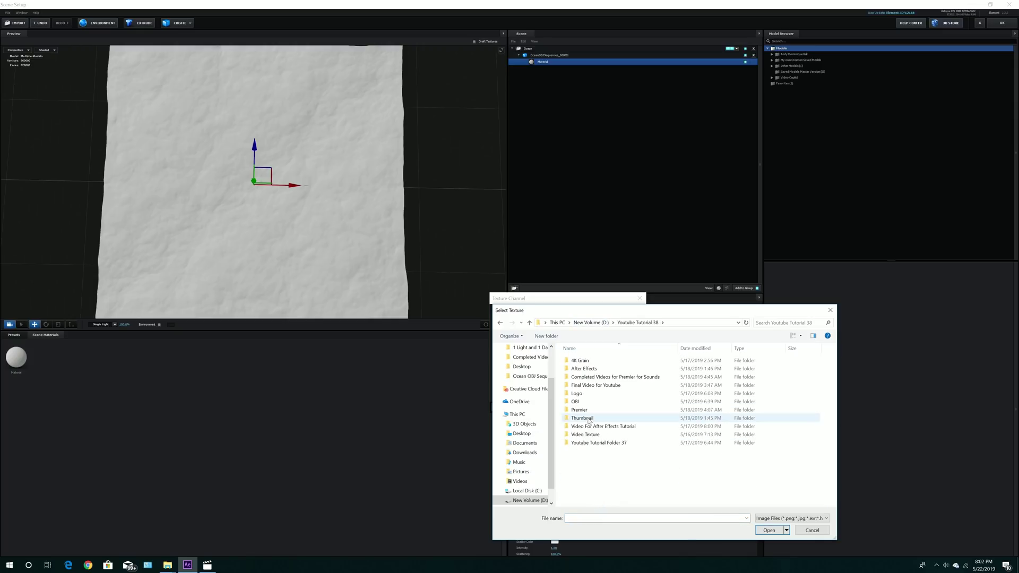
double_click(587, 442)
double_click(580, 385)
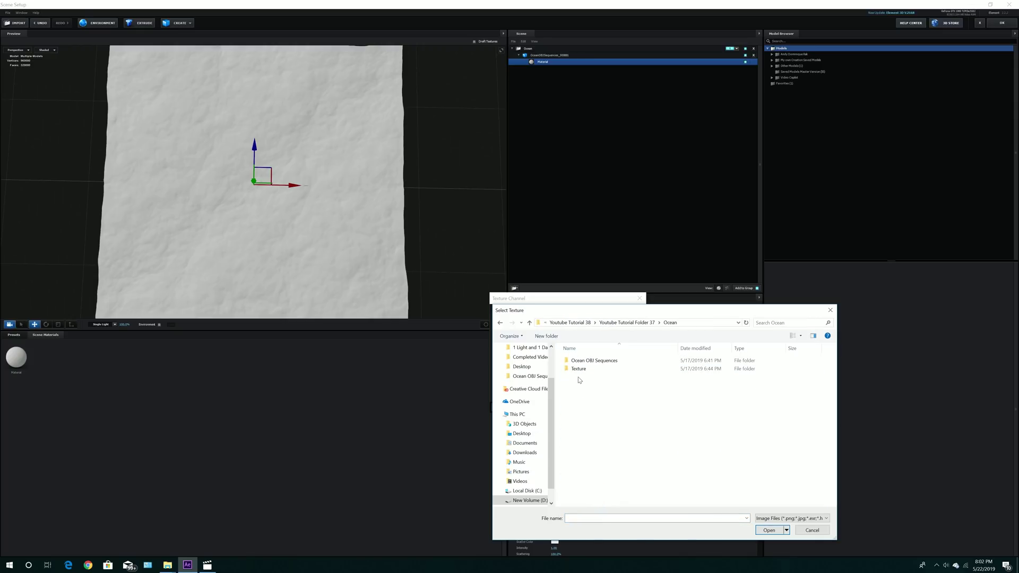
double_click(581, 368)
double_click(593, 368)
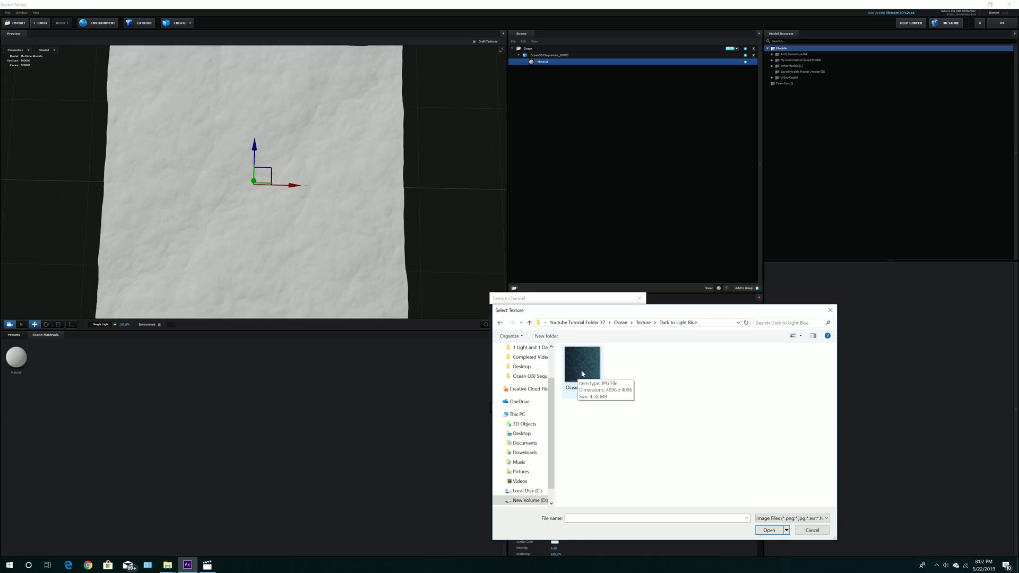
- Examine the two ocean images in the 1 Light and 1 Dark Blue folder, leaving the diffuse texture unset
left_click(643, 323)
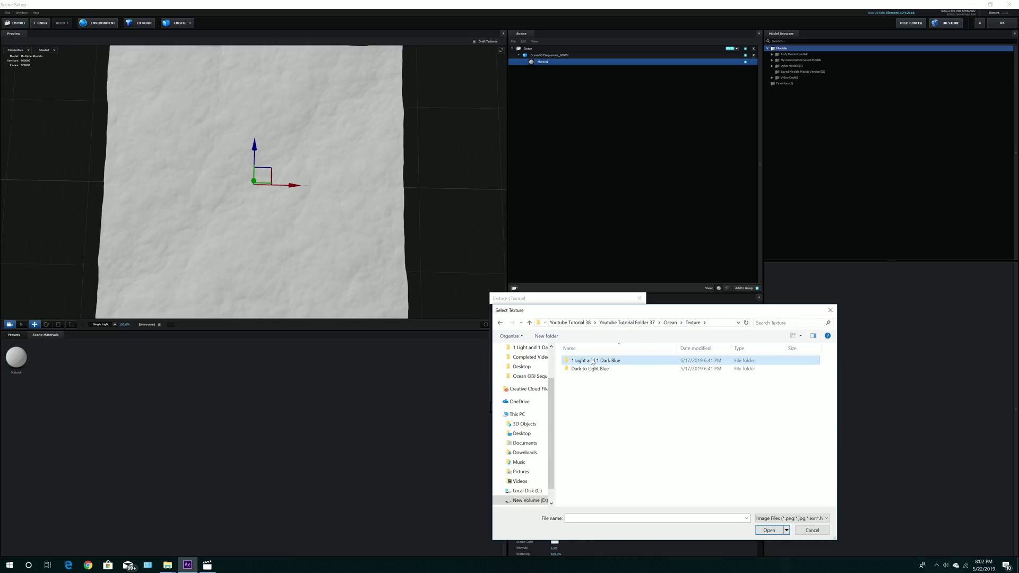
double_click(590, 360)
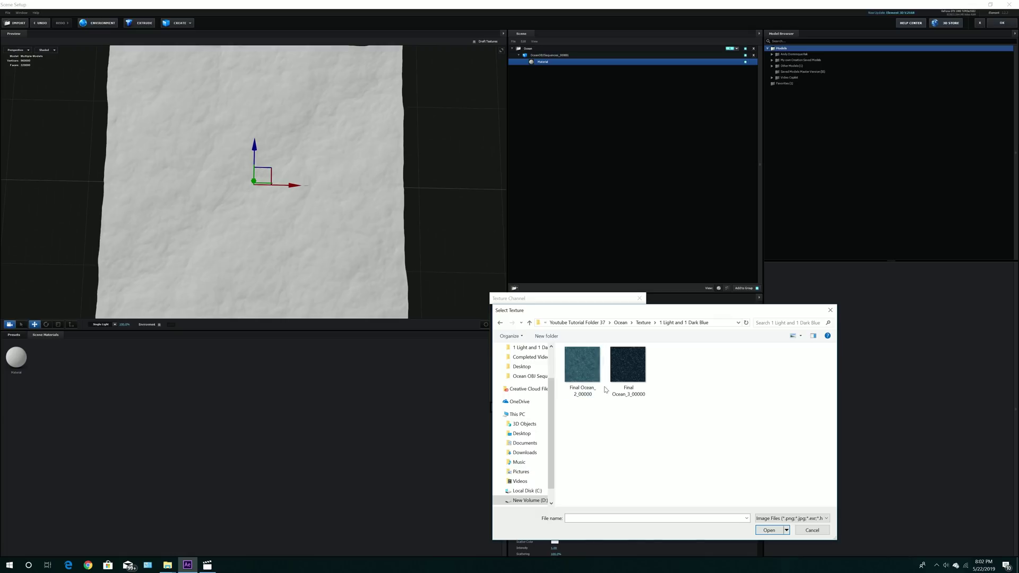
left_click(640, 371)
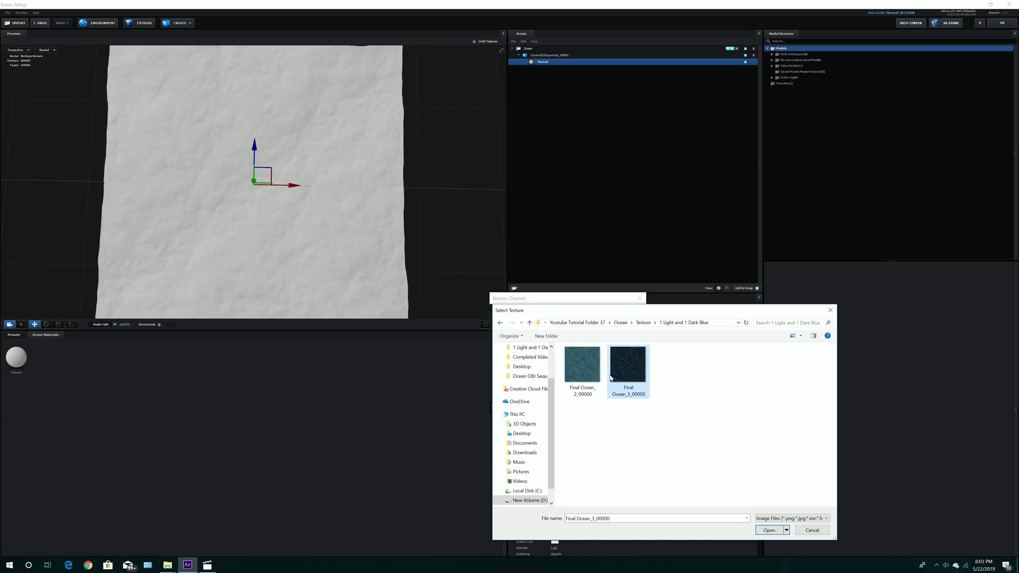
left_click(581, 377)
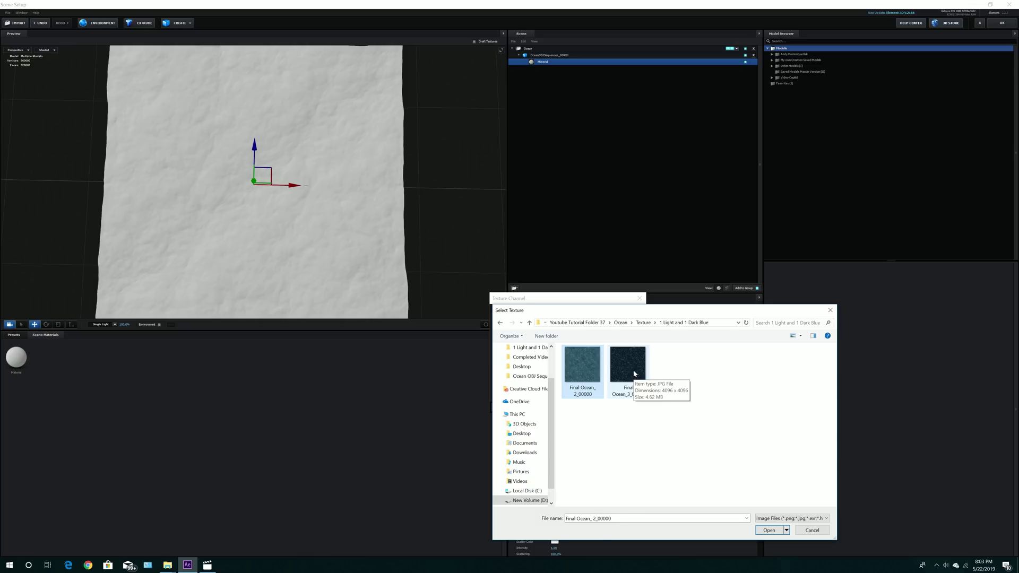
left_click(812, 531)
left_click(613, 405)
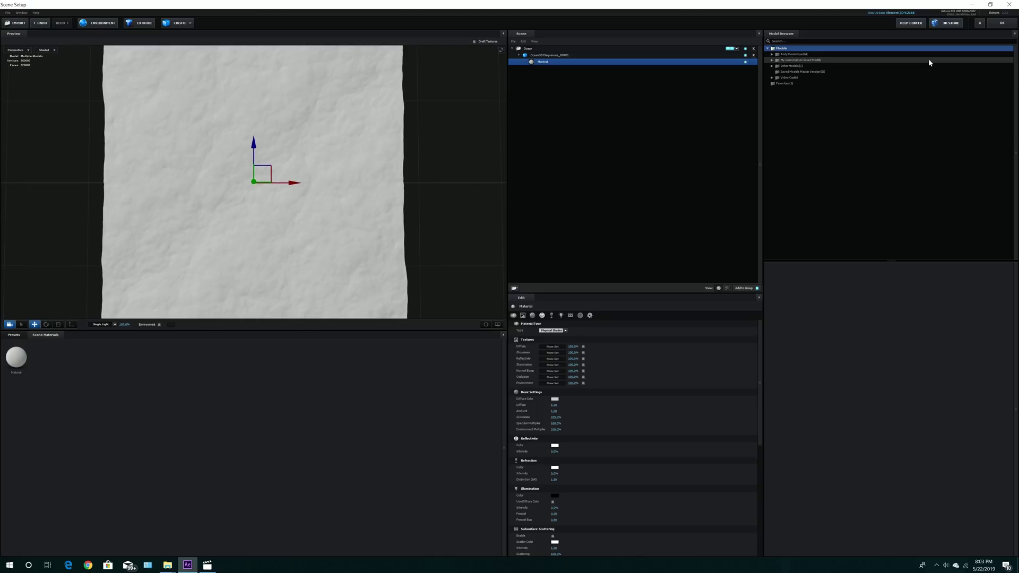
- Accept the Element scene setup and add a one-node camera with the 35mm preset to the composition
left_click(1002, 23)
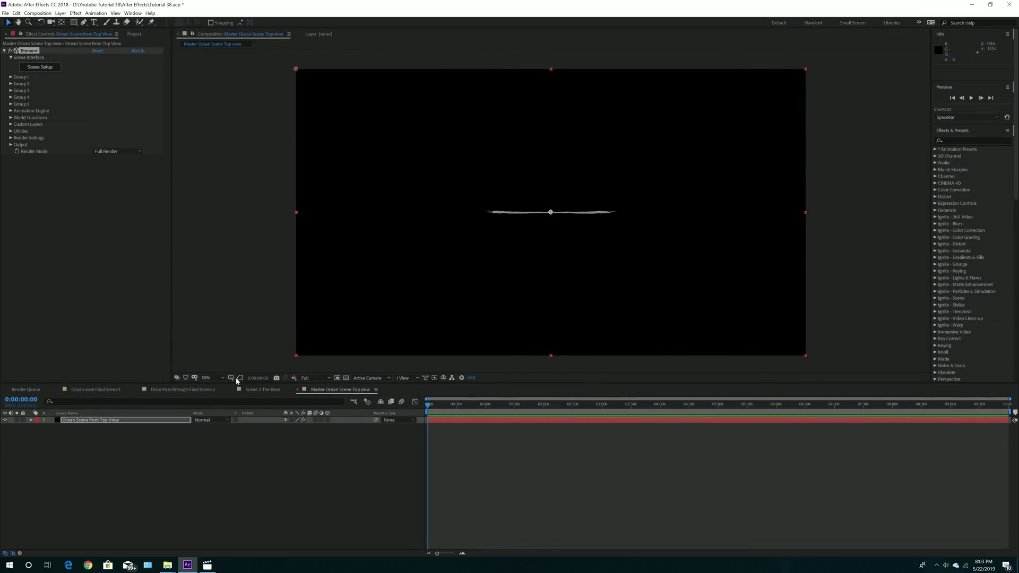
left_click(61, 12)
mouse_move(95, 21)
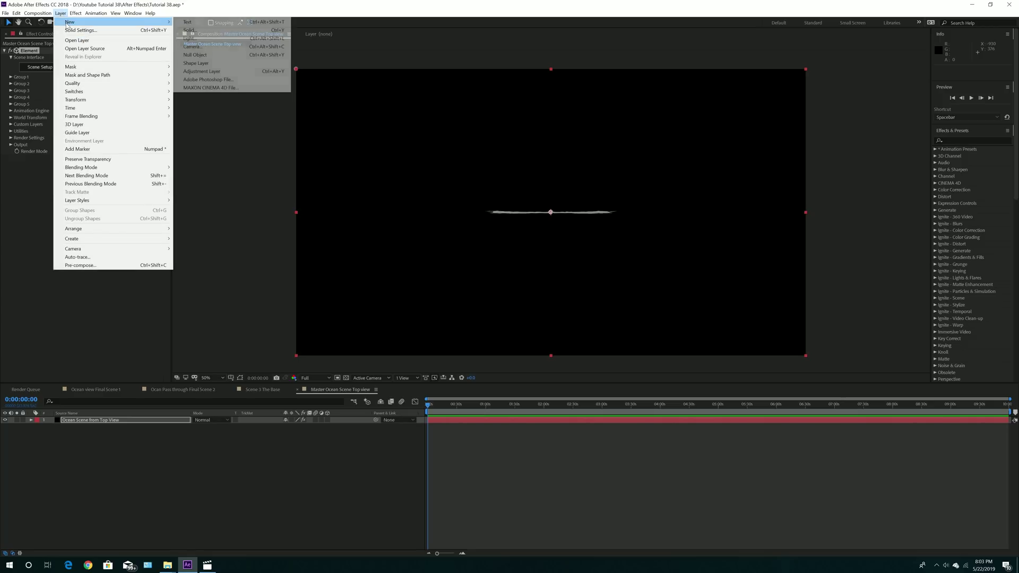
left_click(207, 48)
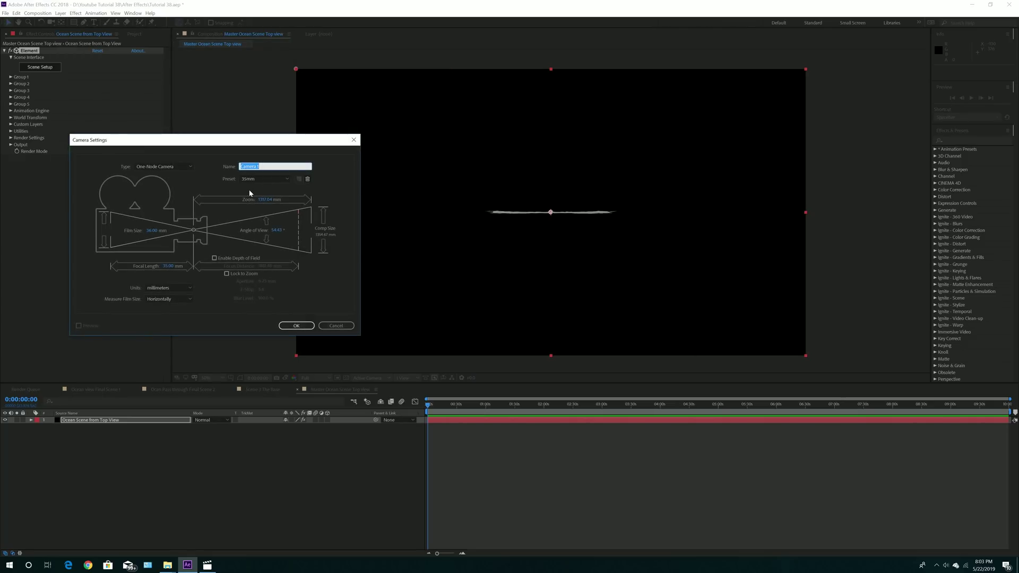
left_click(296, 326)
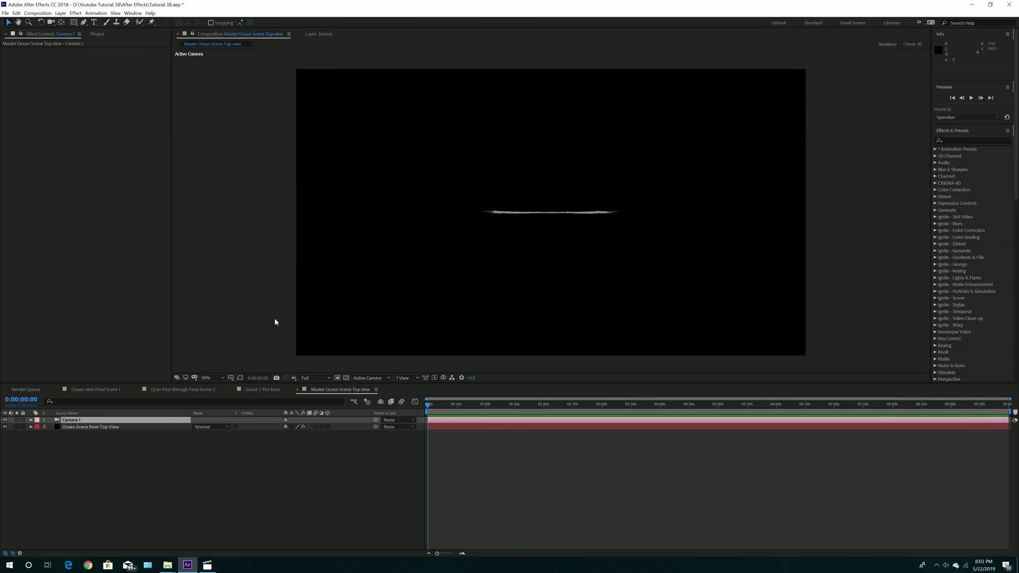
- Orbit and reframe the new camera so it looks straight down on the ocean surface
left_click(31, 420)
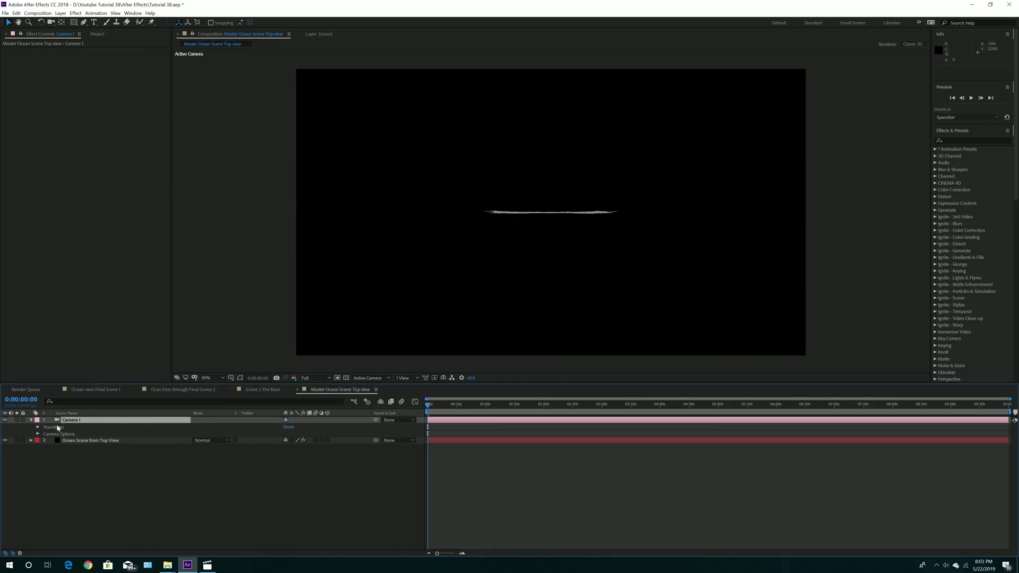
left_click(31, 420)
left_click(51, 21)
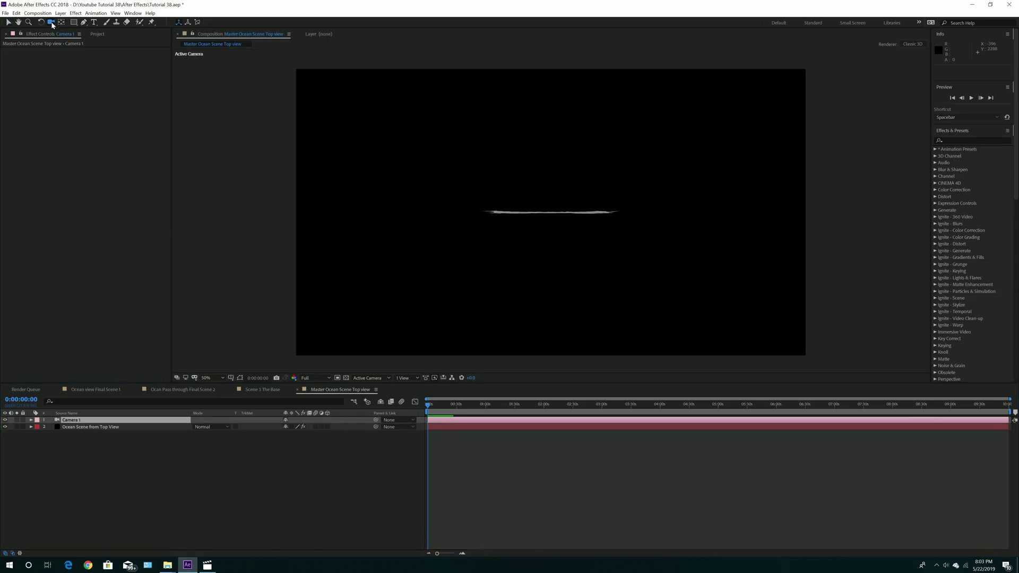
left_click_drag(550, 210, 543, 98)
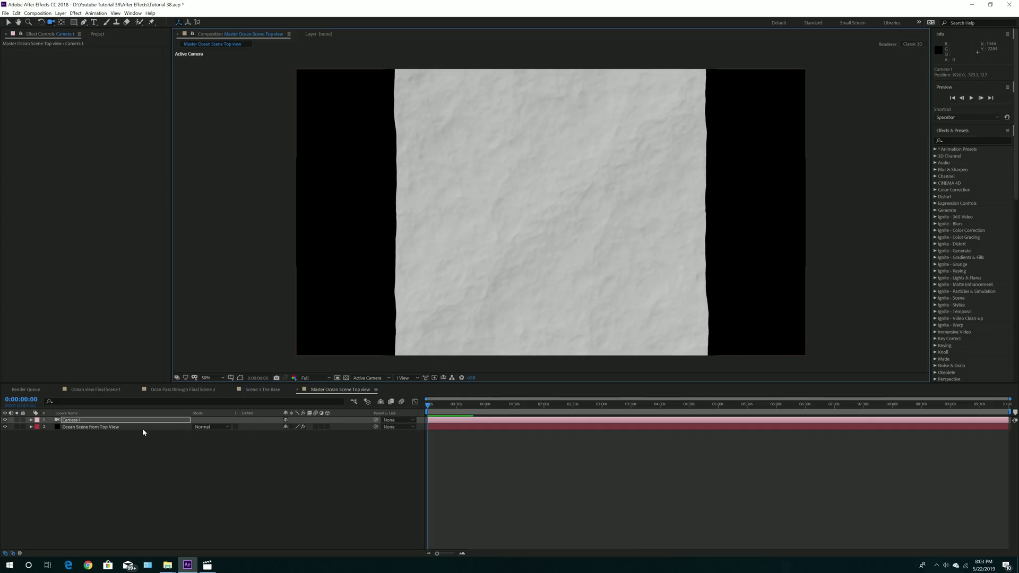
left_click(113, 427)
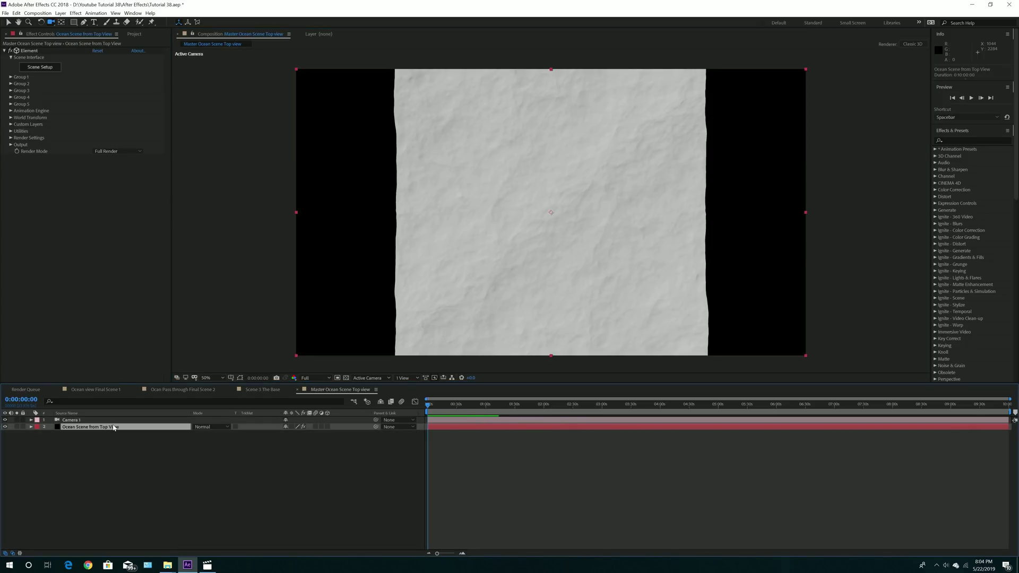
left_click(113, 420, "shift")
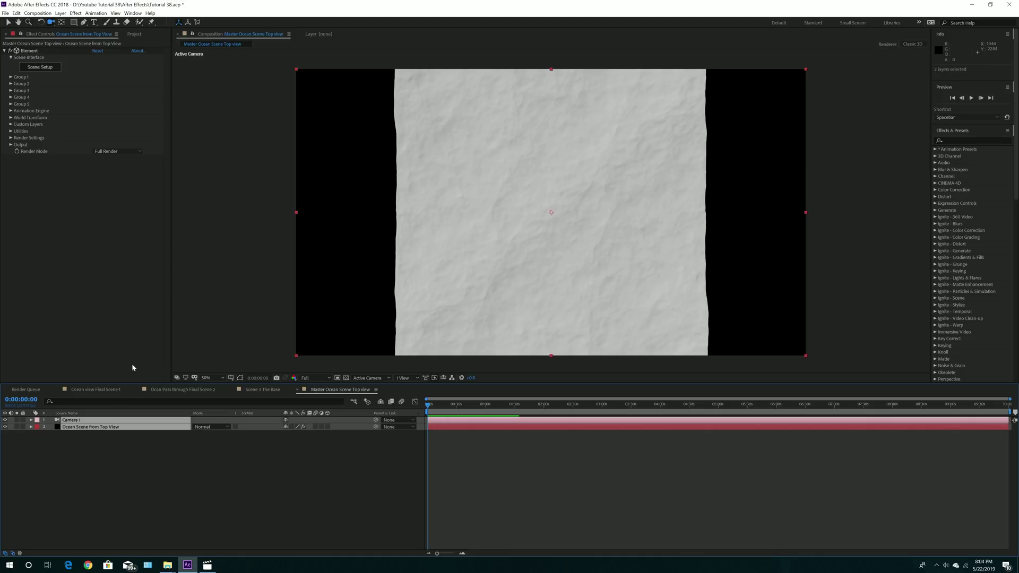
left_click(61, 13)
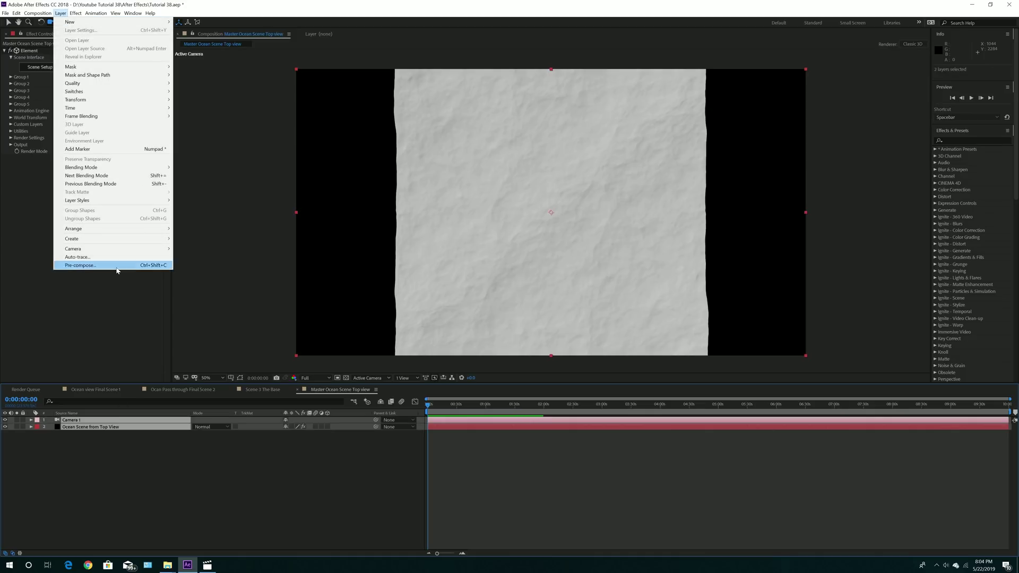
left_click(106, 266)
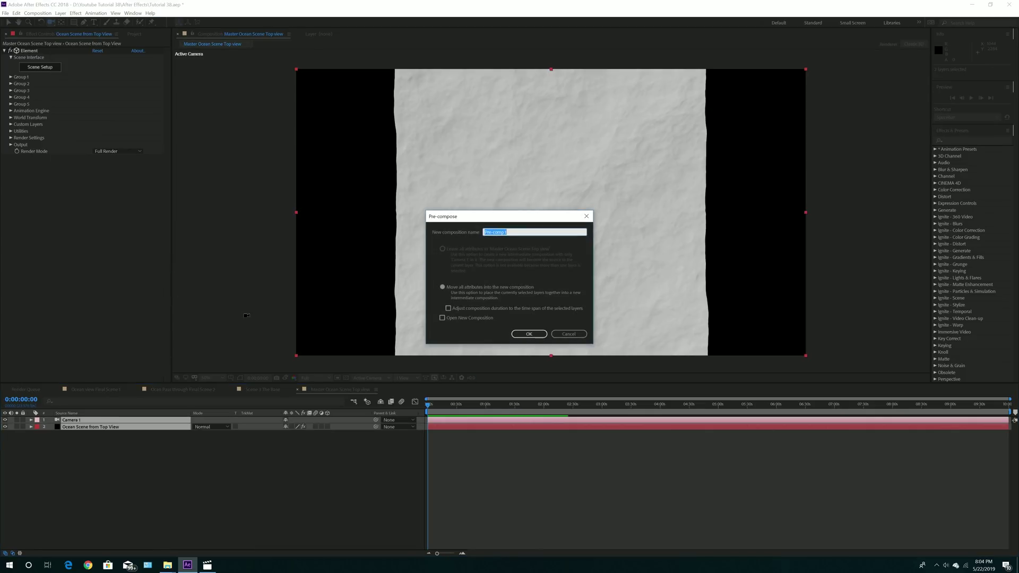
key("End")
key("BackSpace")
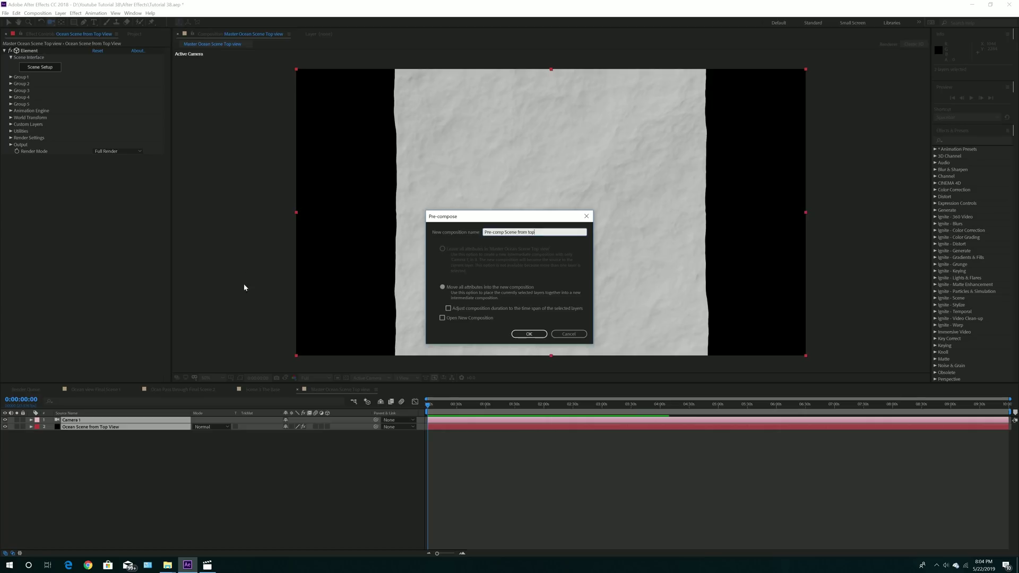
left_click(569, 334)
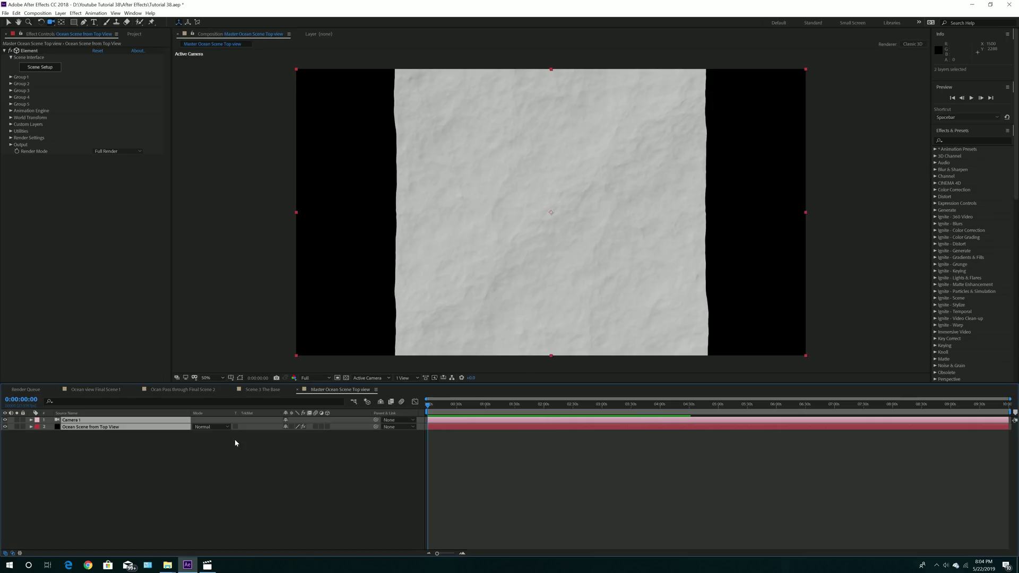
- Set the width of the Master Ocean Scene Top view composition to 7680 px
left_click(38, 13)
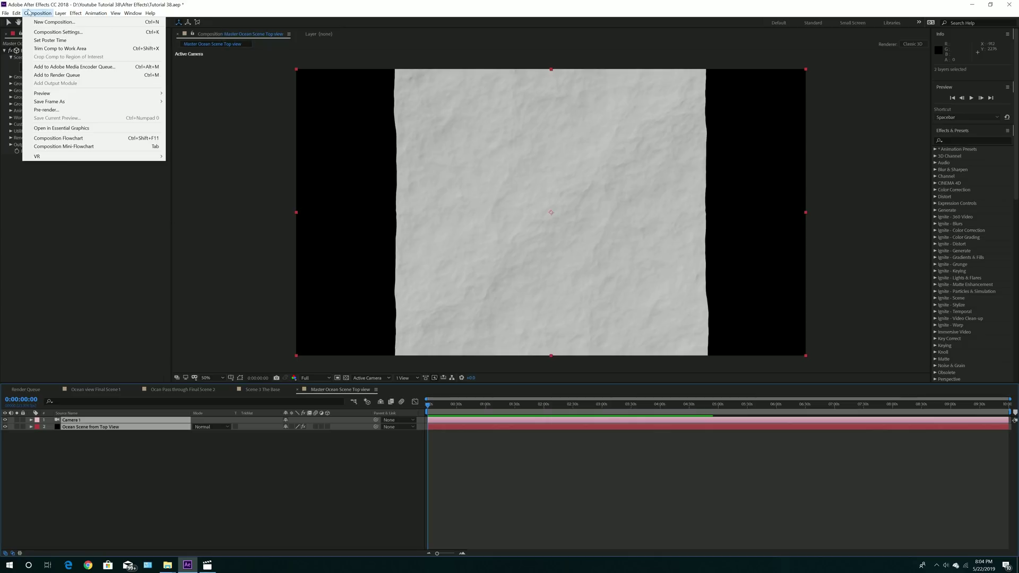
left_click(48, 34)
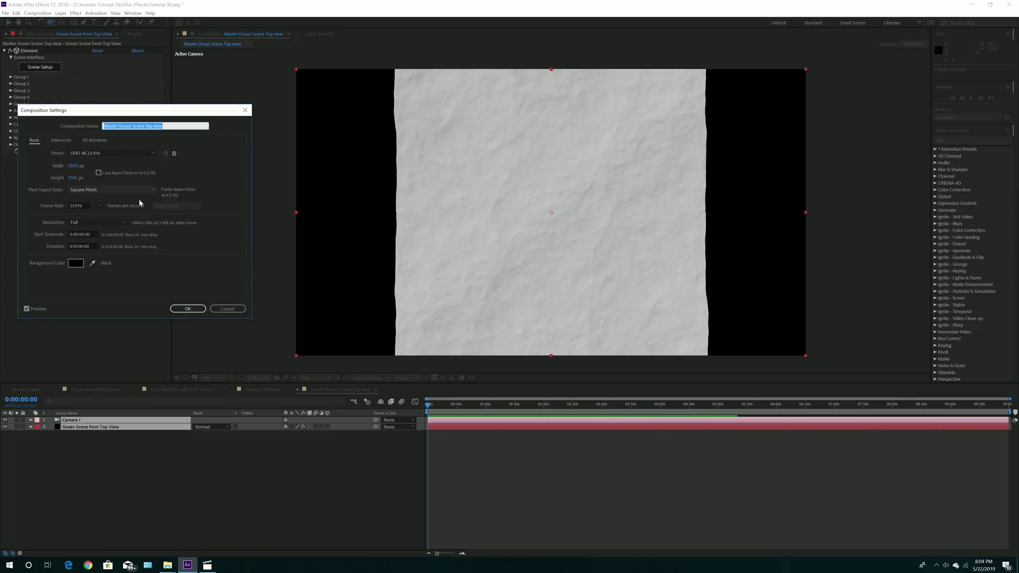
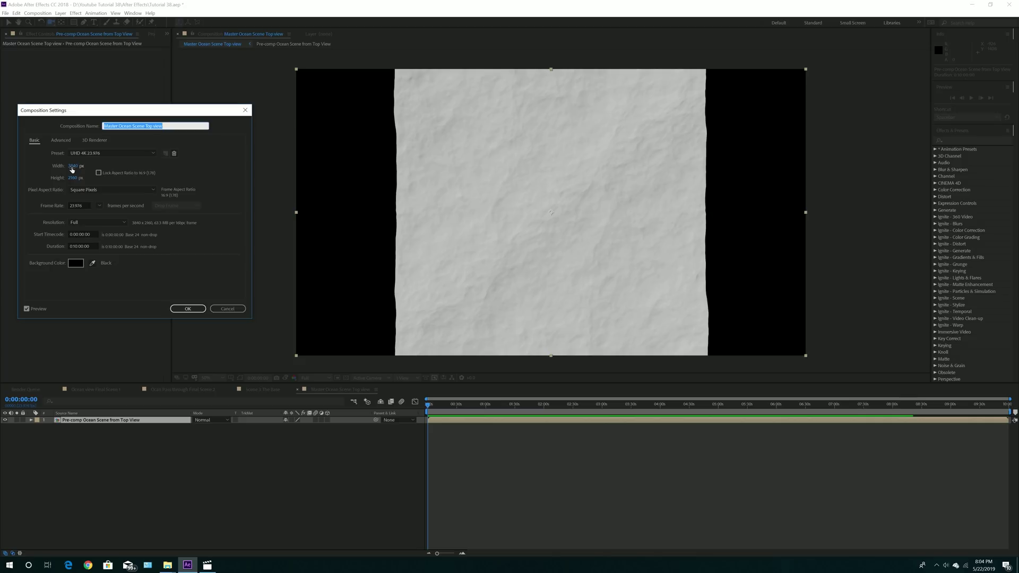
type("7")
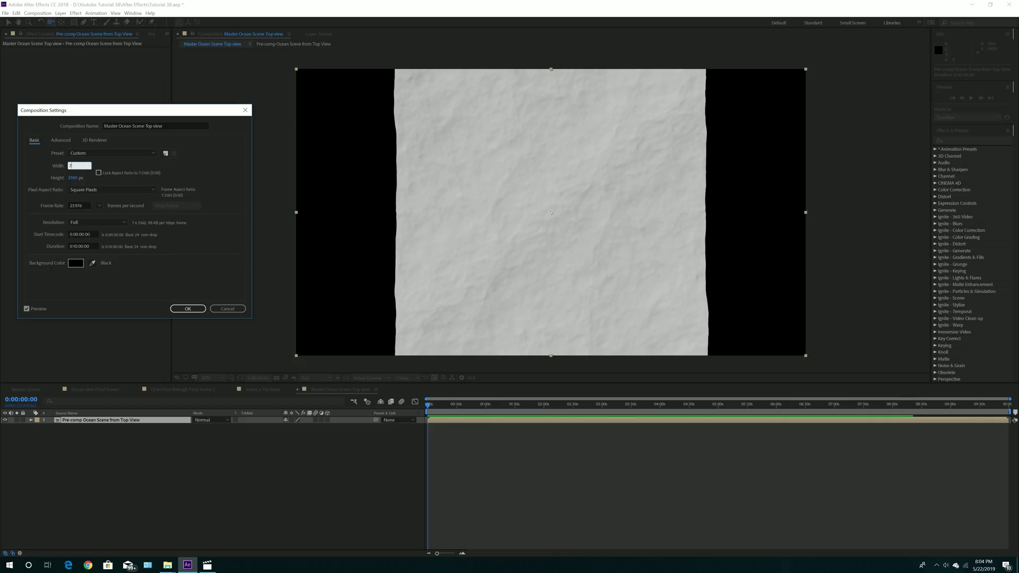
type("680")
key("Return")
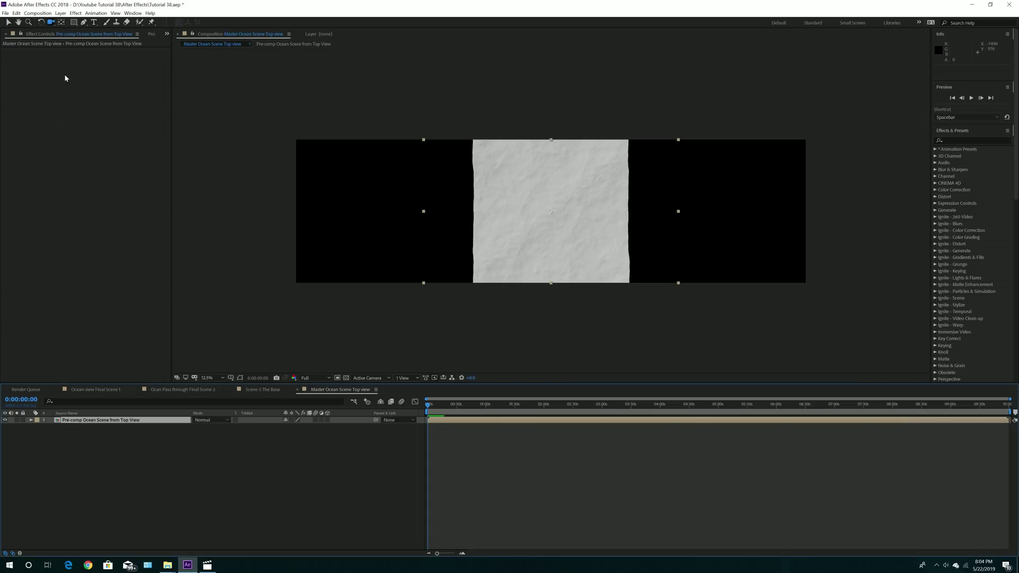
- Draw a closed four-point Pen mask on the ocean pre-comp just inside its side edges, extending past its upper and lower edges
left_click(8, 22)
scroll(428, 228, "up", 2)
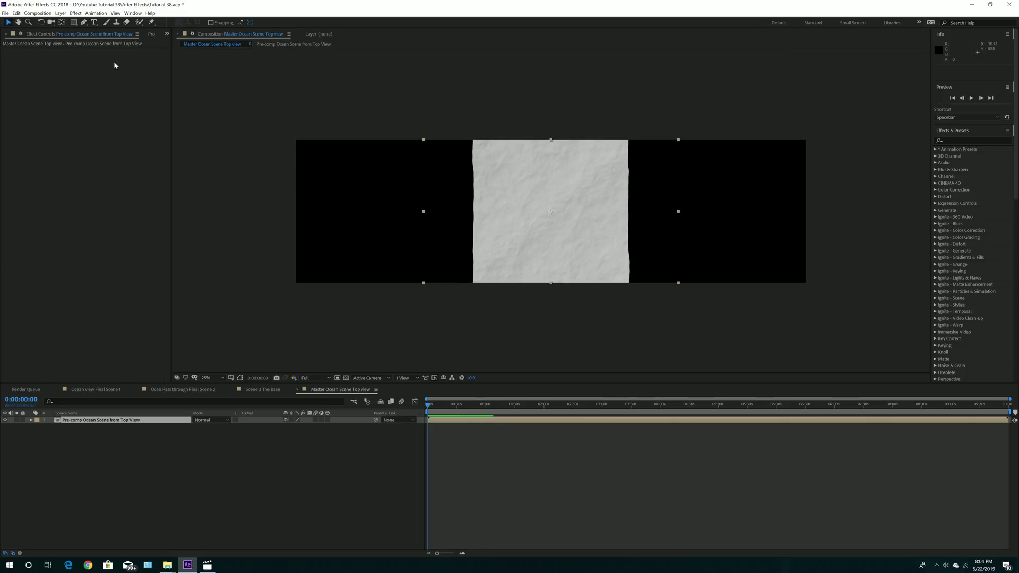
left_click(84, 23)
left_click(484, 132)
left_click(481, 290)
left_click(617, 293)
left_click(613, 132)
left_click(484, 131)
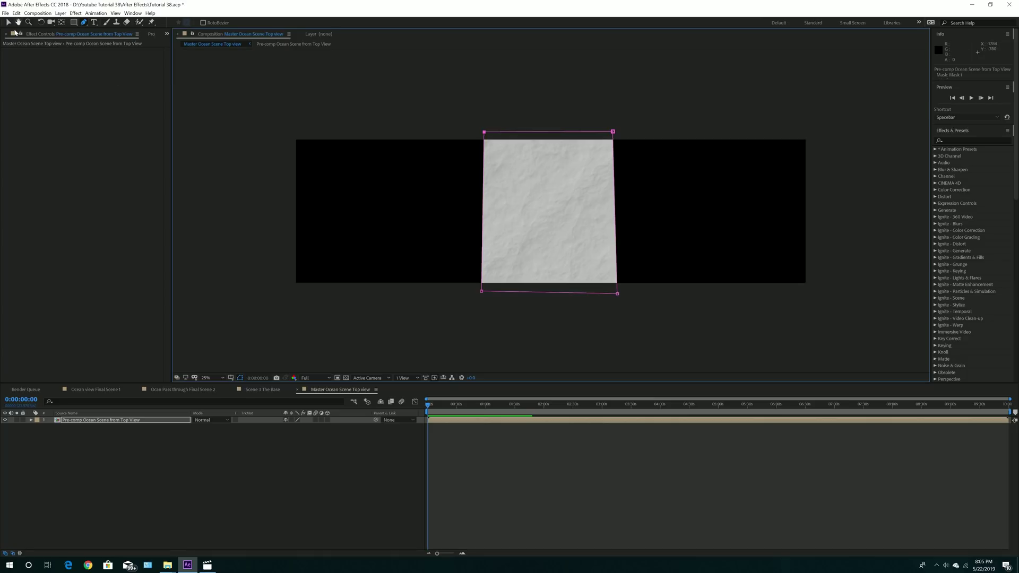
- Move the mask's two upper corner points outward so they line up vertically with the lower corner points
left_click(8, 21)
left_click_drag(484, 133, 482, 132)
left_click_drag(613, 132, 617, 134)
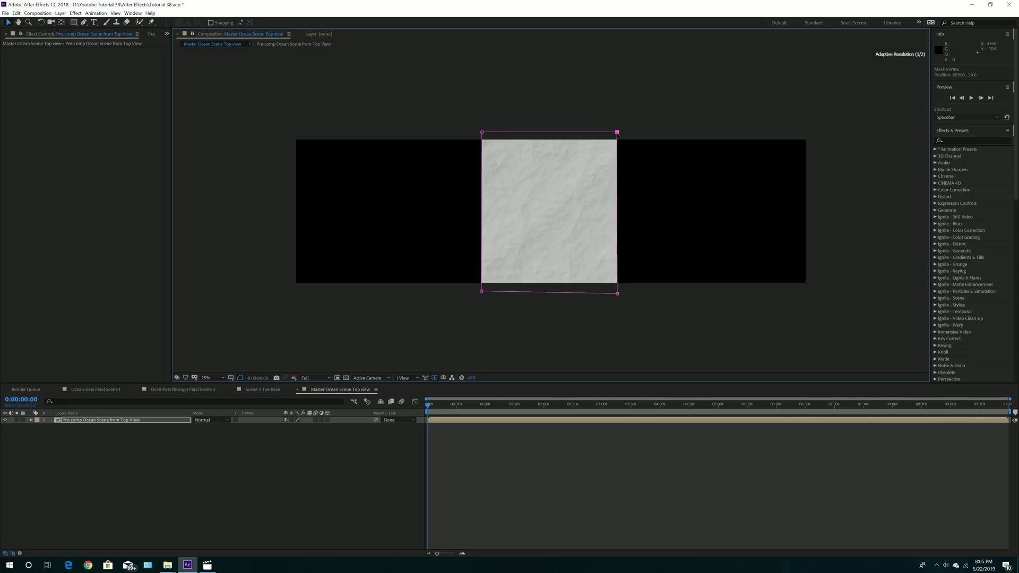
- Increase the mask feather on the ocean pre-comp so its side edges fade softly, and leave the layer selected
left_click(109, 422)
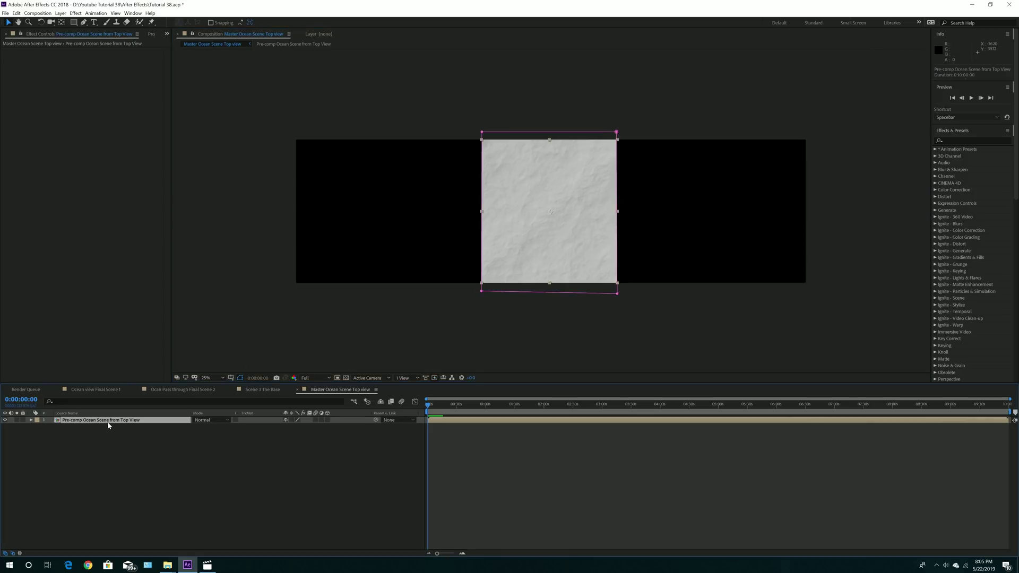
key("f")
left_click(45, 427)
left_click(45, 427)
left_click_drag(295, 444, 361, 438)
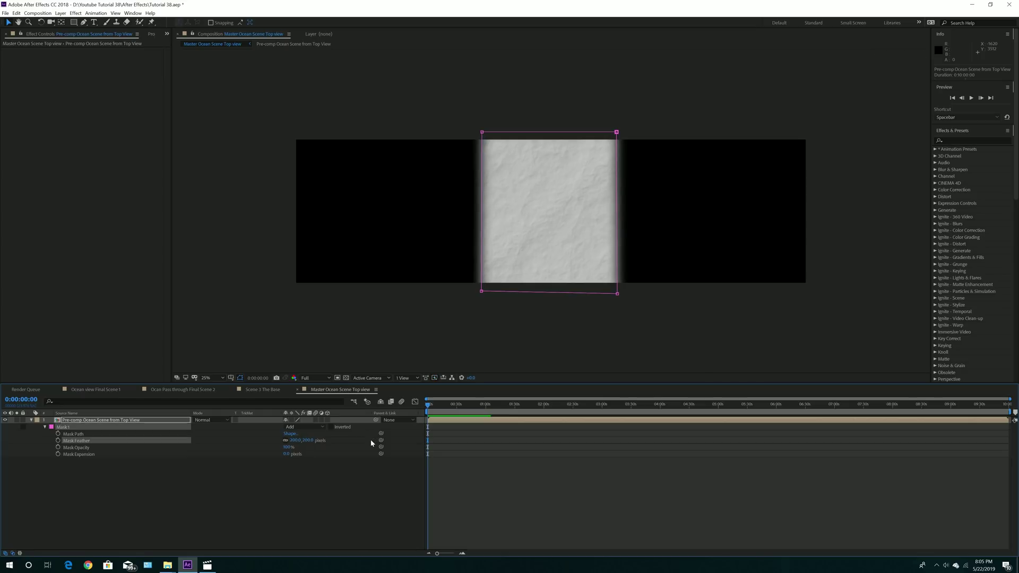
left_click(31, 420)
left_click(71, 419)
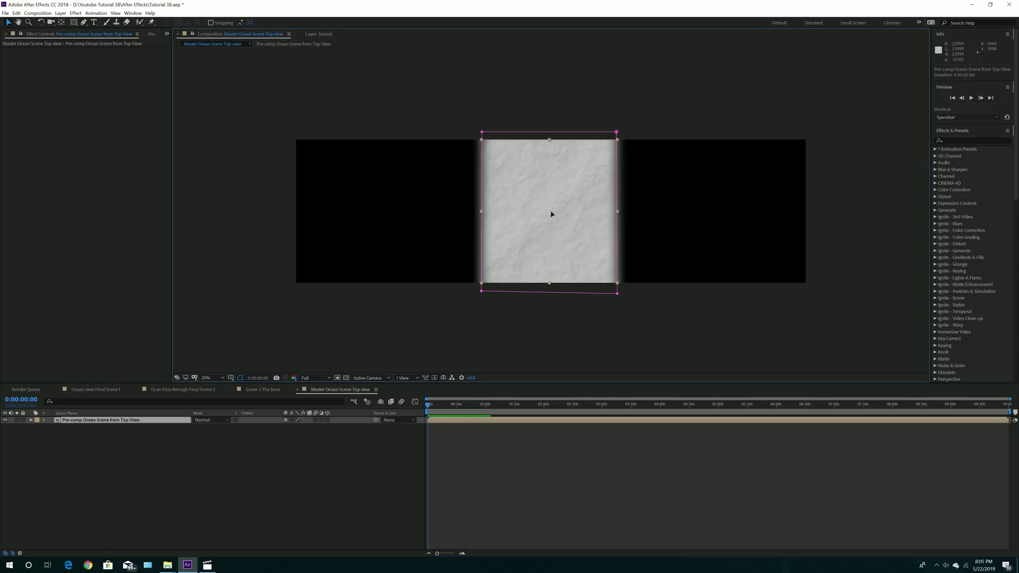
- Move the ocean pre-comp to the composition's left edge, then add two duplicates side by side to its right with slightly overlapping feathered edges
left_click_drag(550, 214, 364, 233)
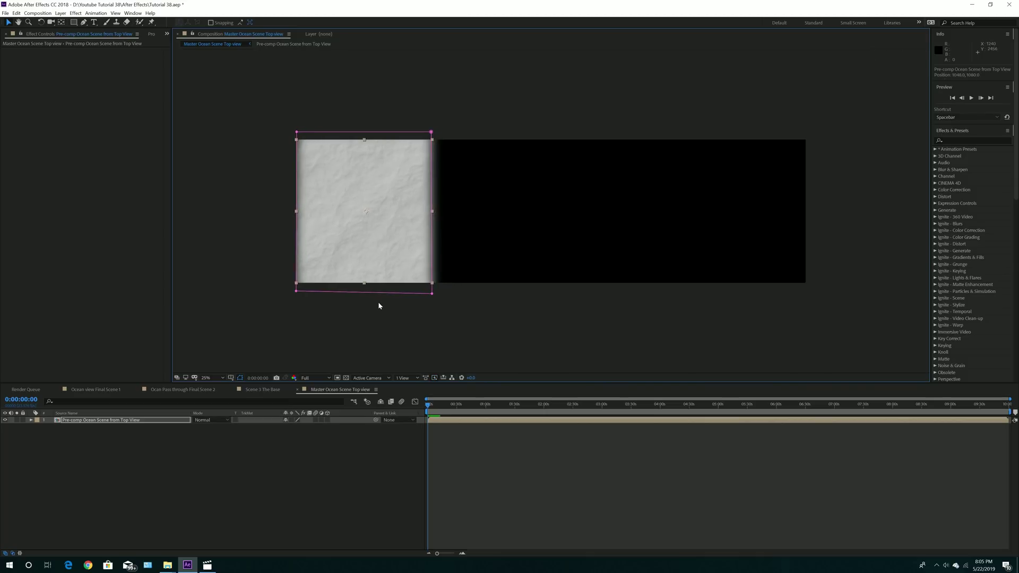
left_click(158, 420)
key("ctrl+d")
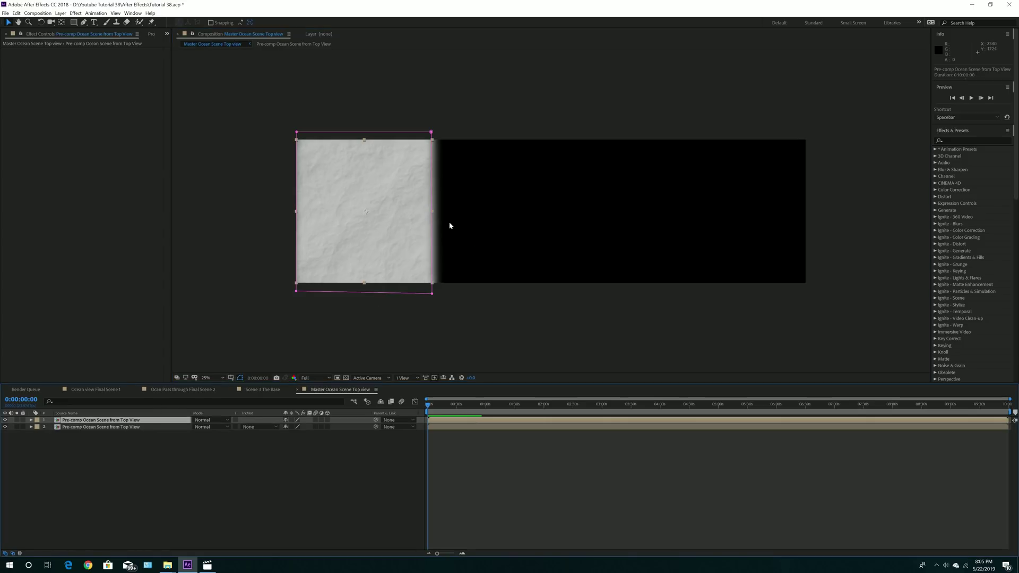
left_click_drag(366, 211, 486, 237)
key("ctrl+d")
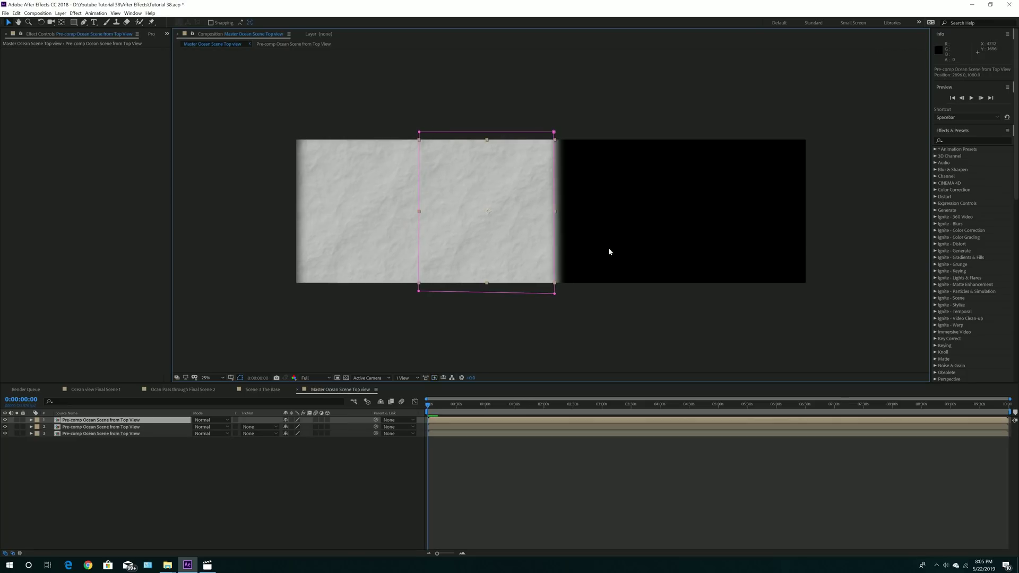
left_click_drag(490, 215, 615, 227)
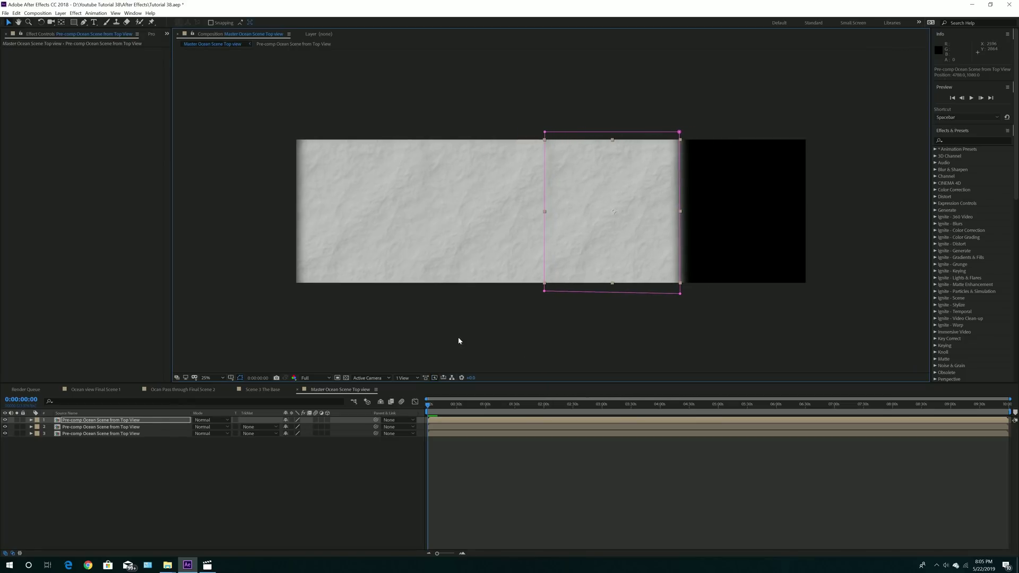
- Duplicate the third ocean tile and place the copy against the composition's right edge, overlapping its neighbour, and leave all layers deselected
left_click(164, 421)
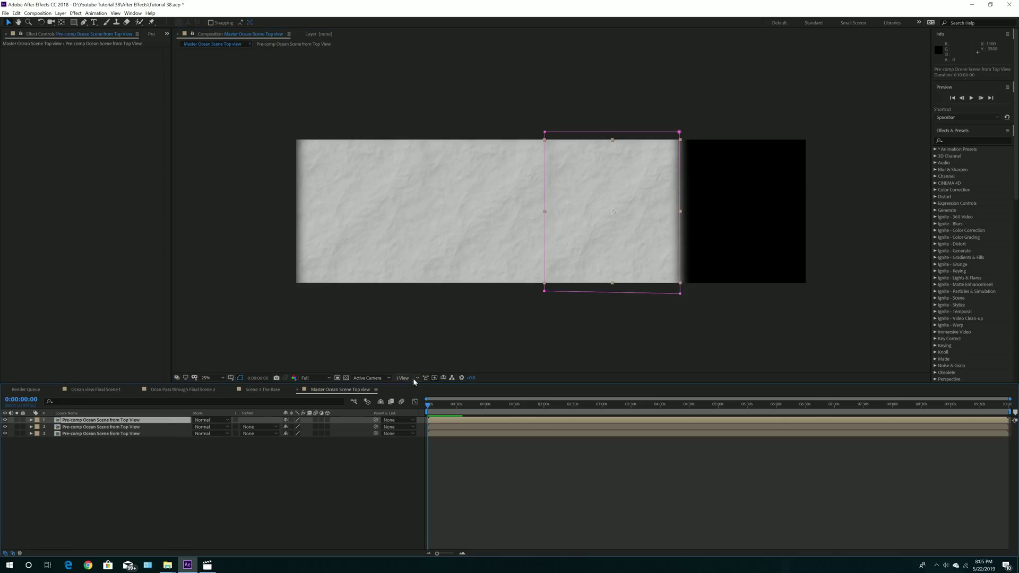
key("ctrl+d")
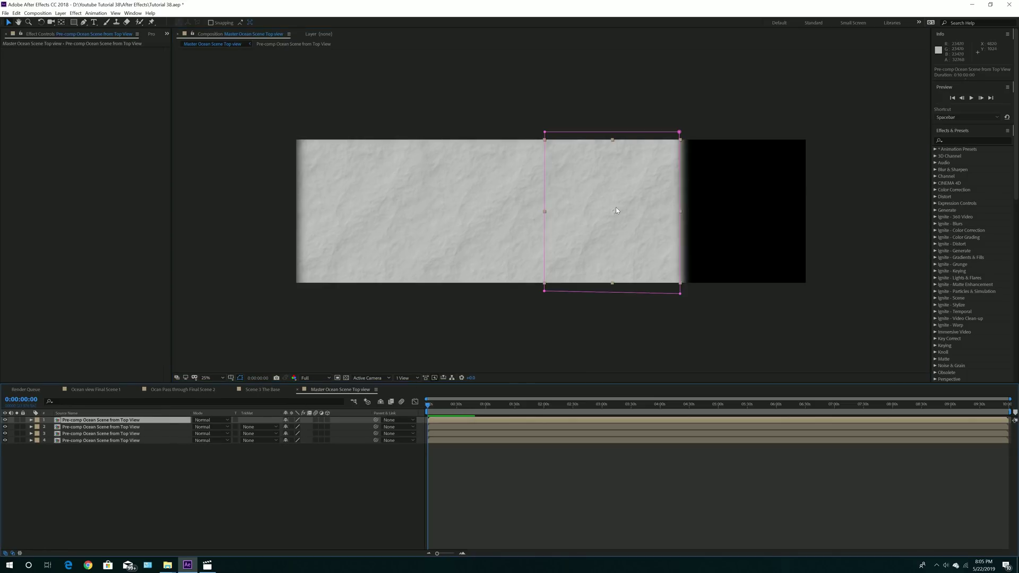
left_click_drag(614, 211, 741, 215)
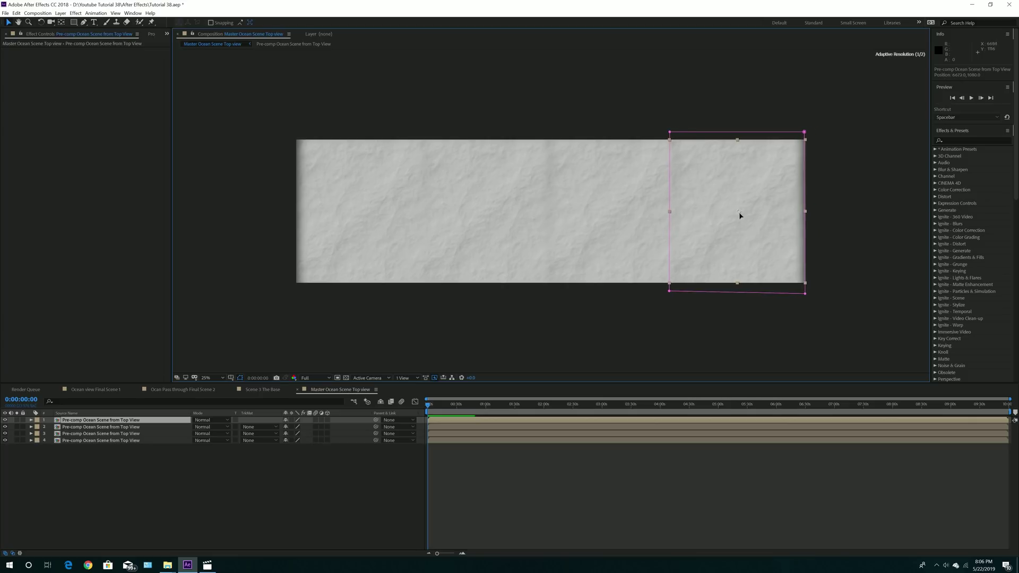
left_click(677, 324)
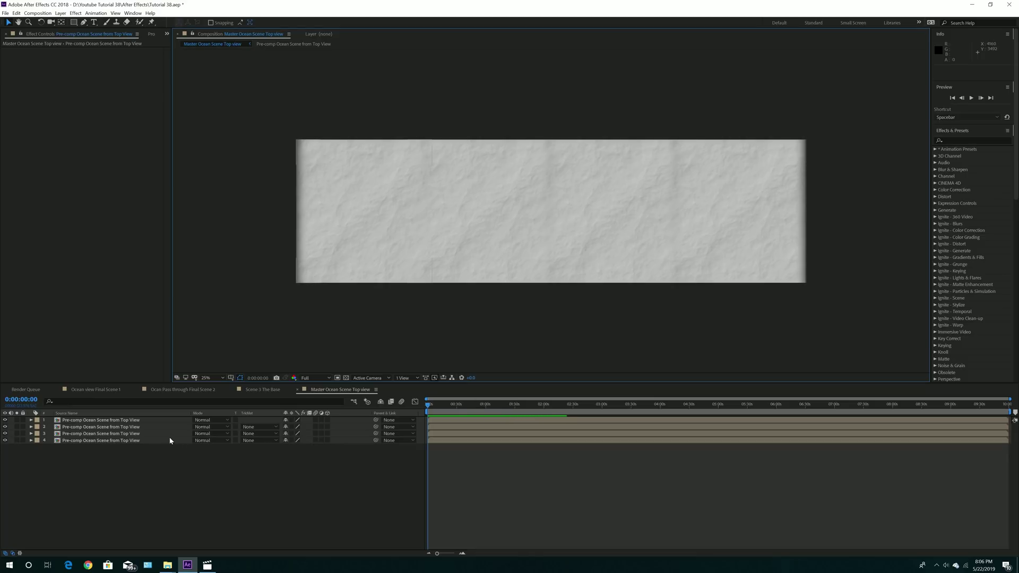
- Create a 3840 px wide composition in the Compositions folder and add Master Ocean Scene Top view to it as a layer
left_click(151, 34)
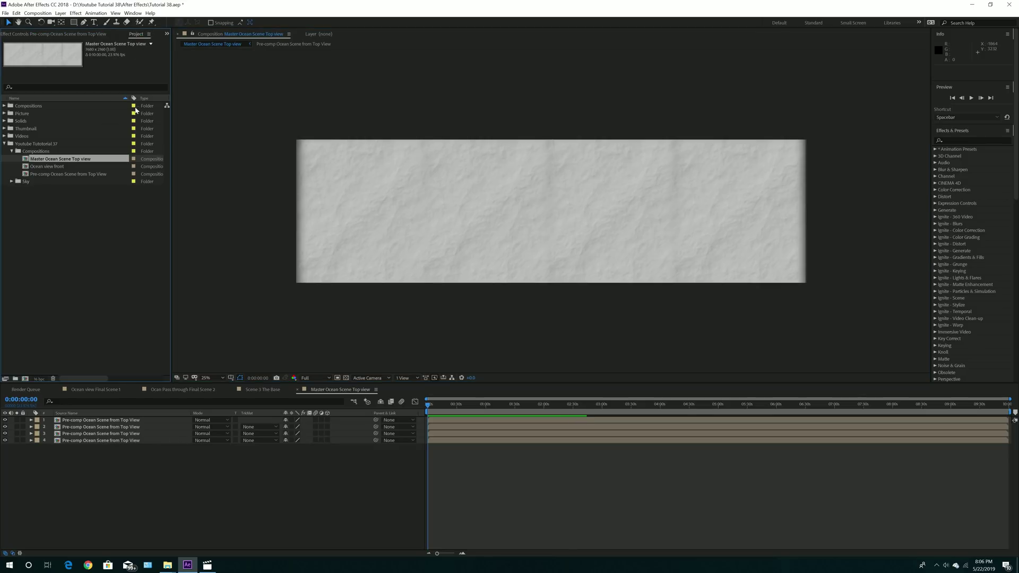
left_click(36, 152)
left_click(38, 12)
left_click(46, 22)
left_click(69, 169)
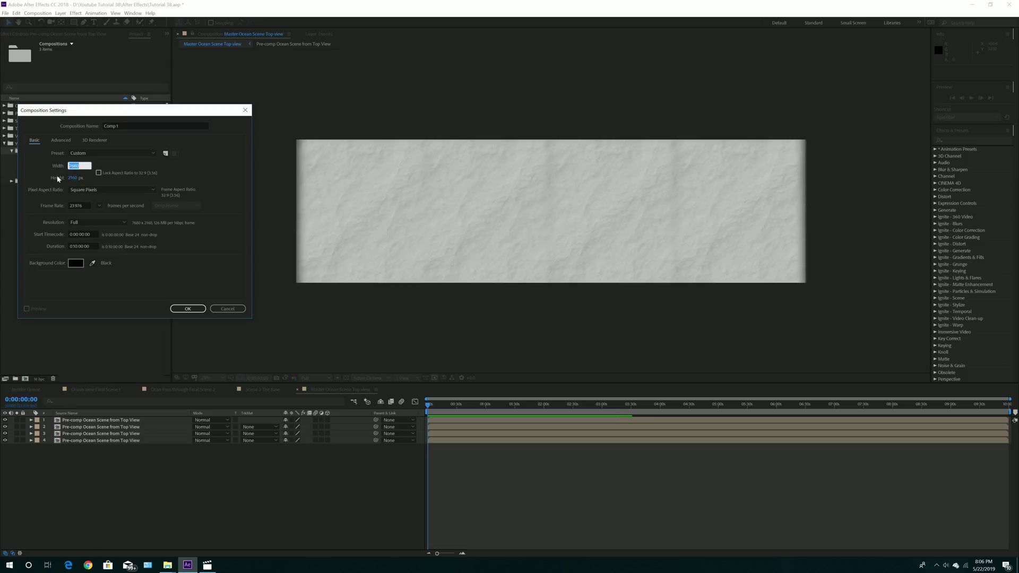
type("3840")
left_click(187, 308)
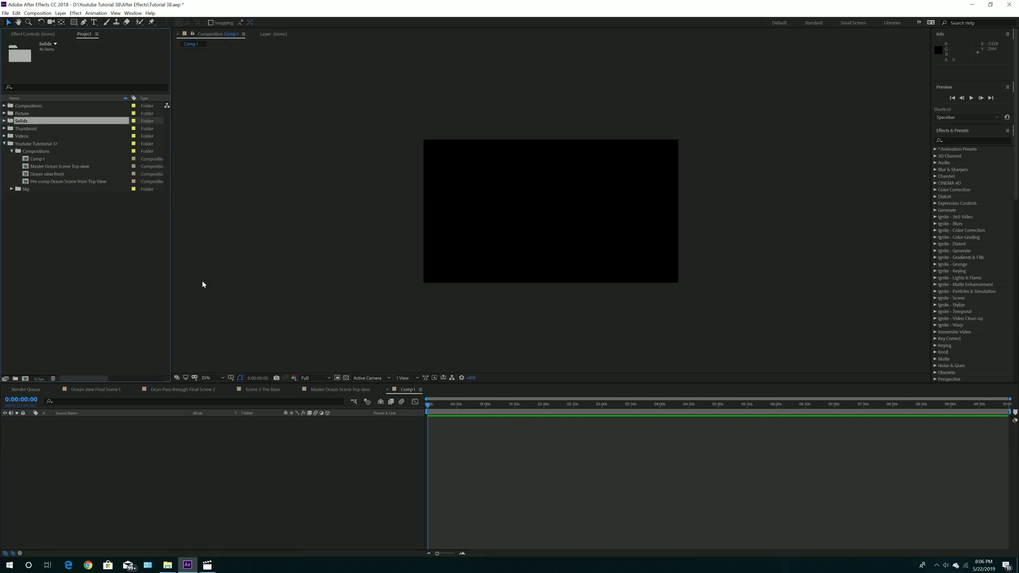
left_click(47, 168)
left_click_drag(47, 168, 93, 441)
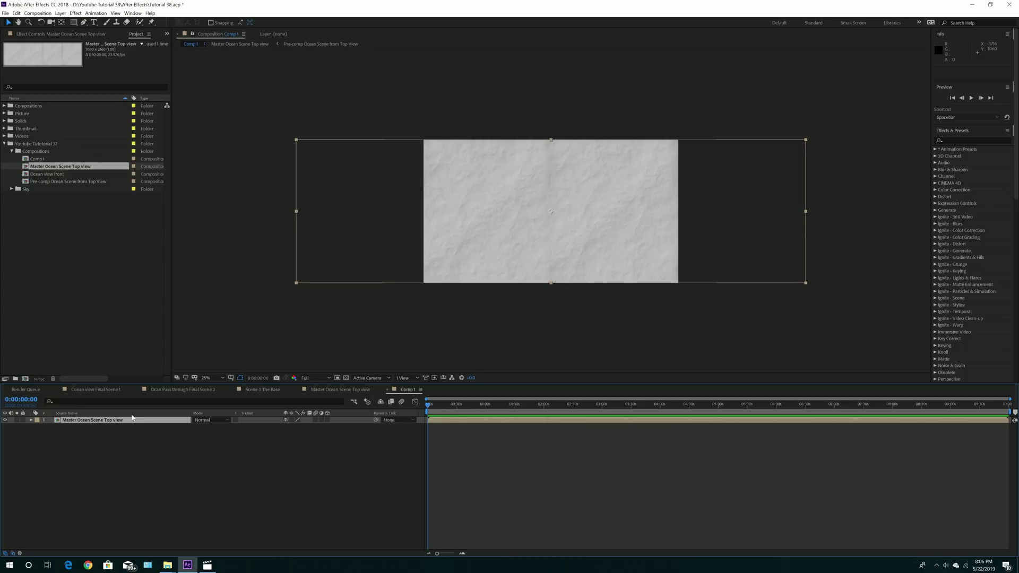
- Close the three older composition timelines, return to Comp 1 and save the project
left_click(58, 393)
left_click(59, 393)
left_click(58, 391)
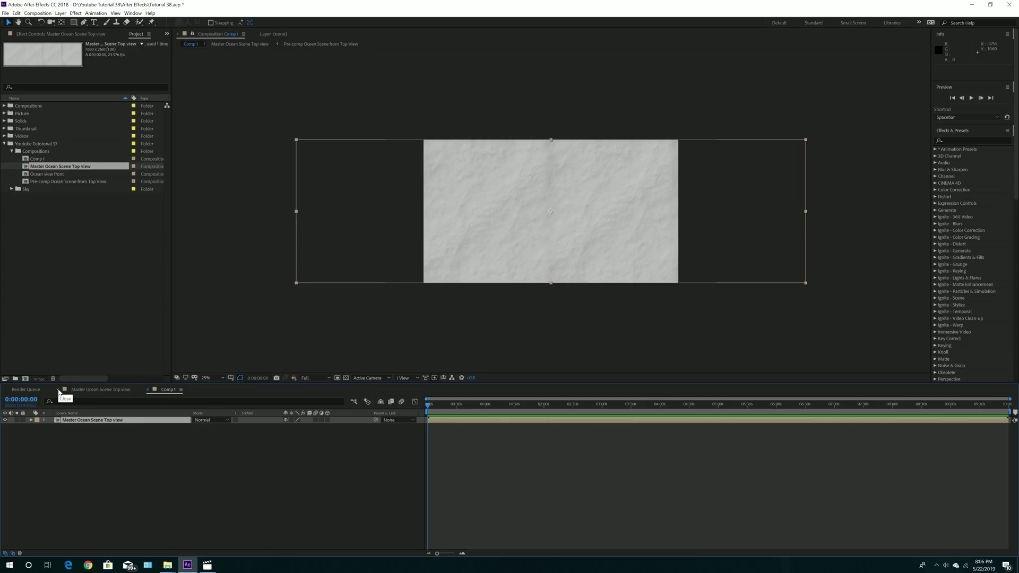
left_click(86, 393)
left_click(167, 389)
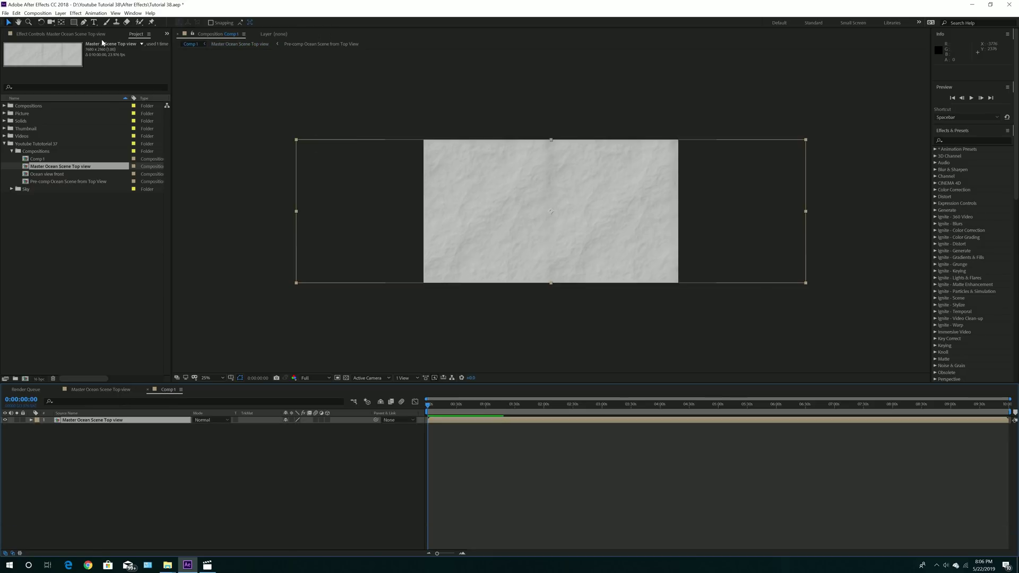
left_click(5, 13)
left_click(20, 81)
- Shift the Master Ocean layer left until its right edge meets the frame's right edge, and add a Position keyframe at 0:00:00:00
left_click_drag(552, 212, 425, 221)
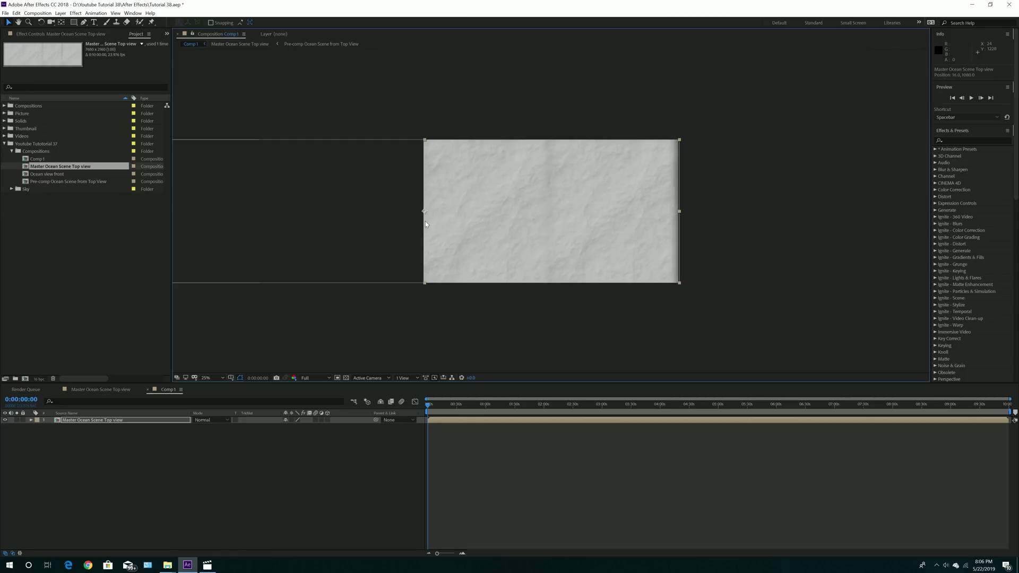
left_click(172, 423)
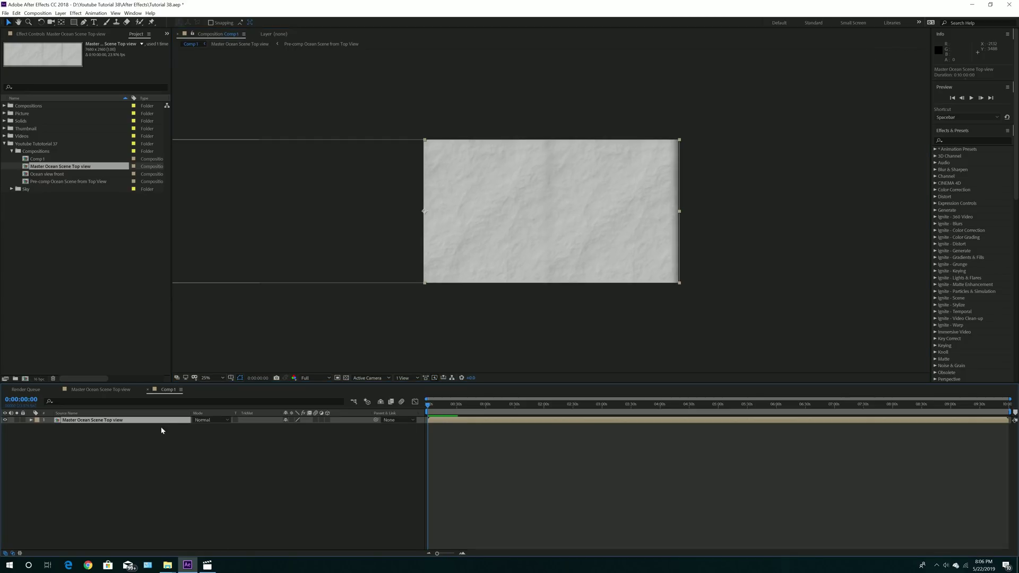
key("p")
left_click(80, 448)
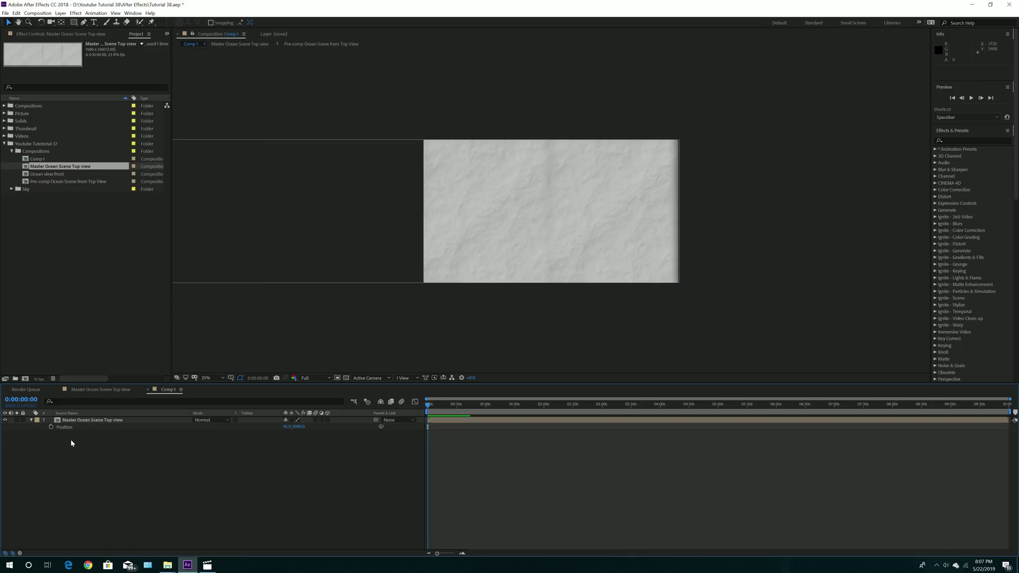
left_click(52, 427)
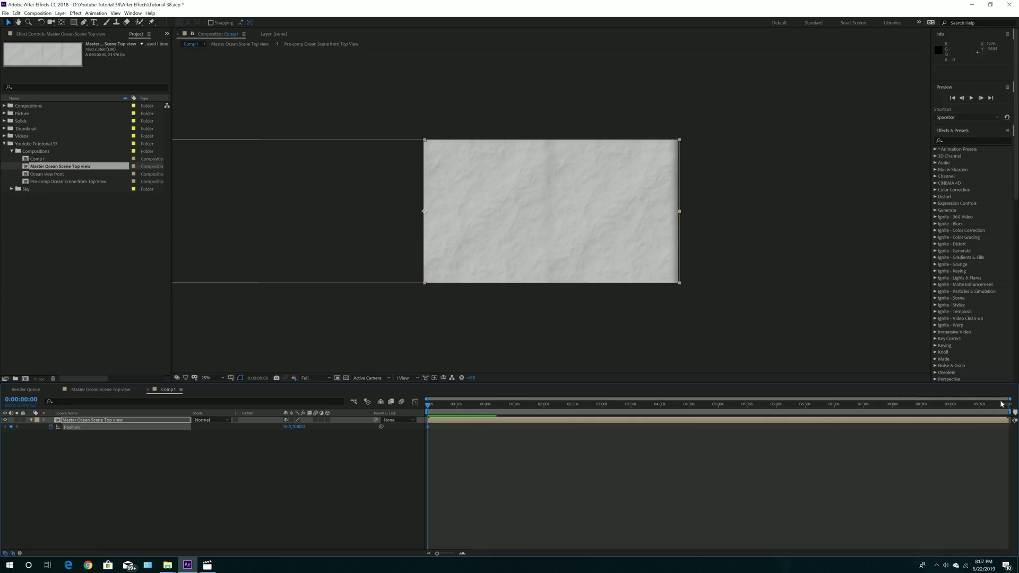
- Shorten the work area of Comp 1 to 10 seconds and trim the composition to it
left_click_drag(1008, 399, 445, 432)
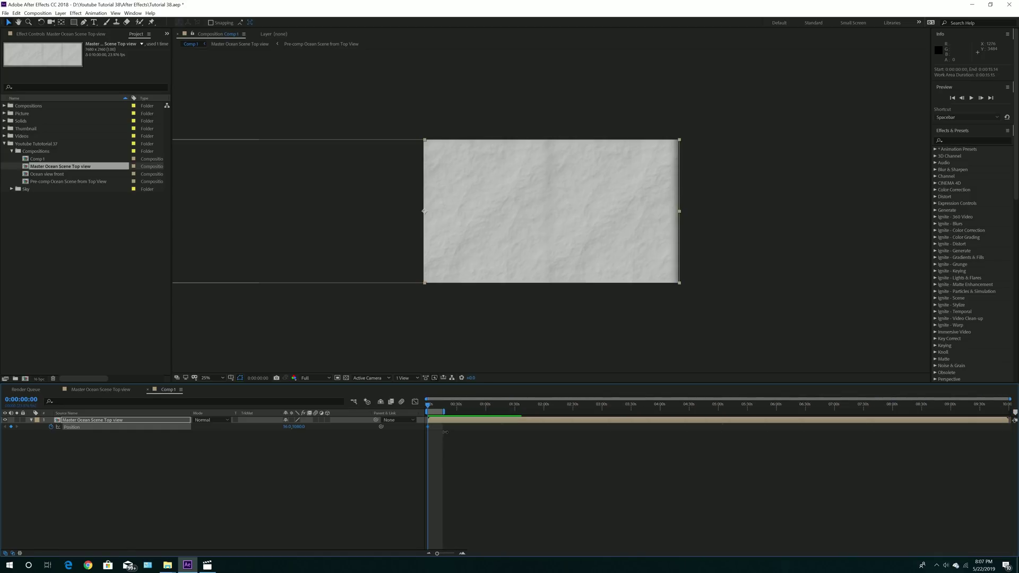
left_click_drag(1010, 398, 479, 398)
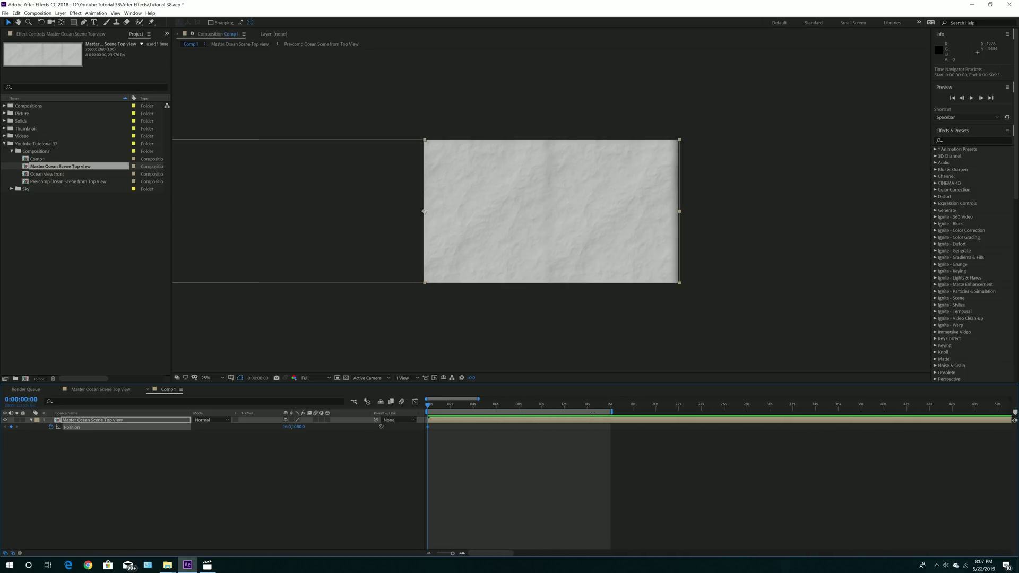
left_click_drag(612, 412, 542, 415)
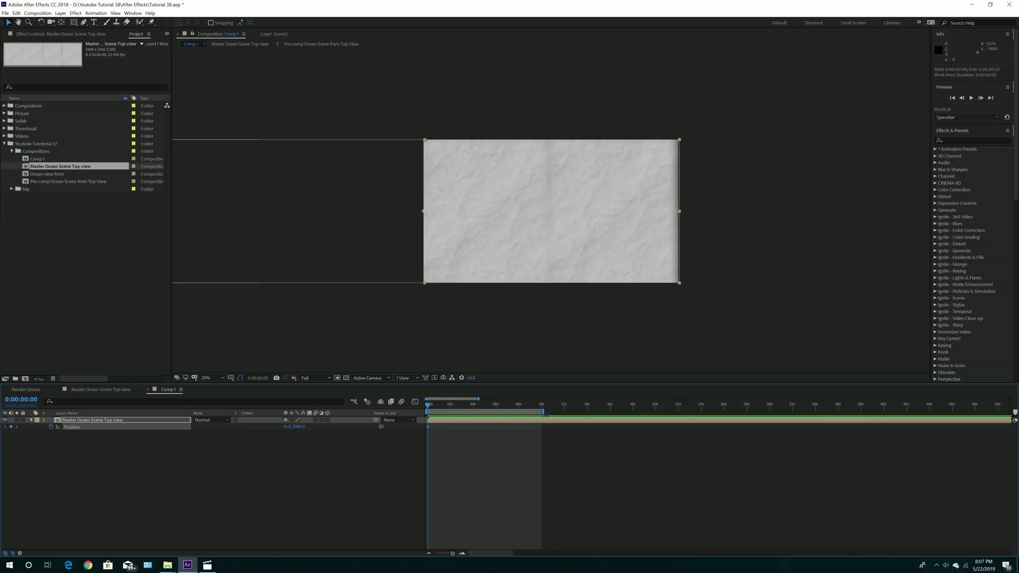
left_click(42, 15)
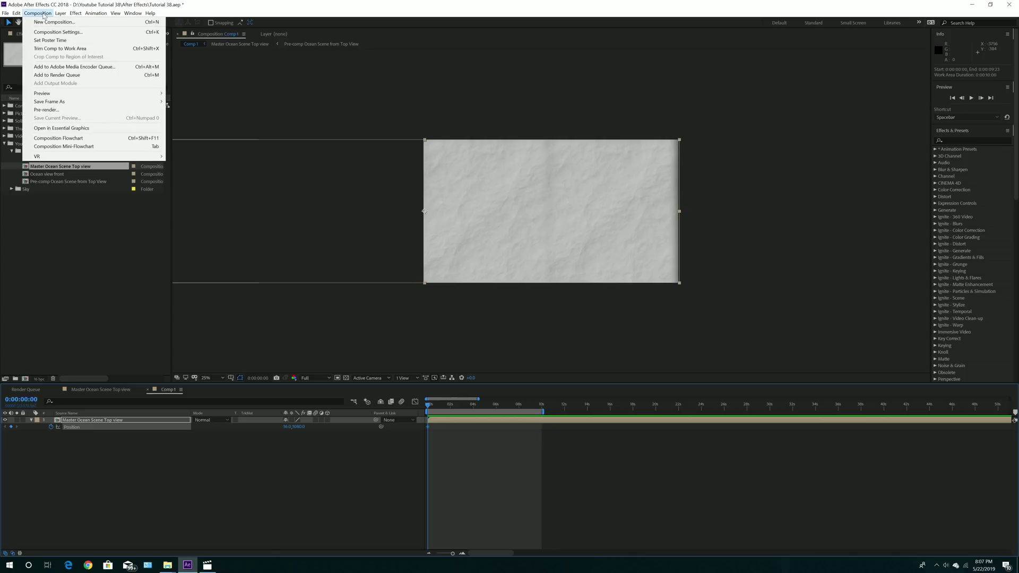
left_click(48, 48)
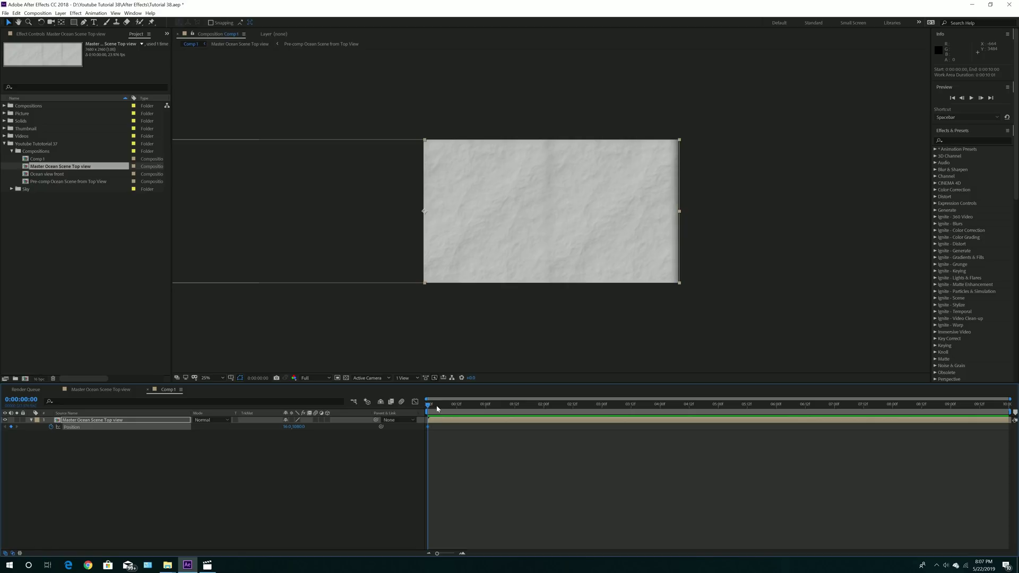
- Add a Position keyframe at 1 second with the ocean's left edge at the frame's left edge, and apply the expression loopOut("cycle") to Position
left_click_drag(429, 406, 486, 412)
left_click_drag(430, 213, 680, 219)
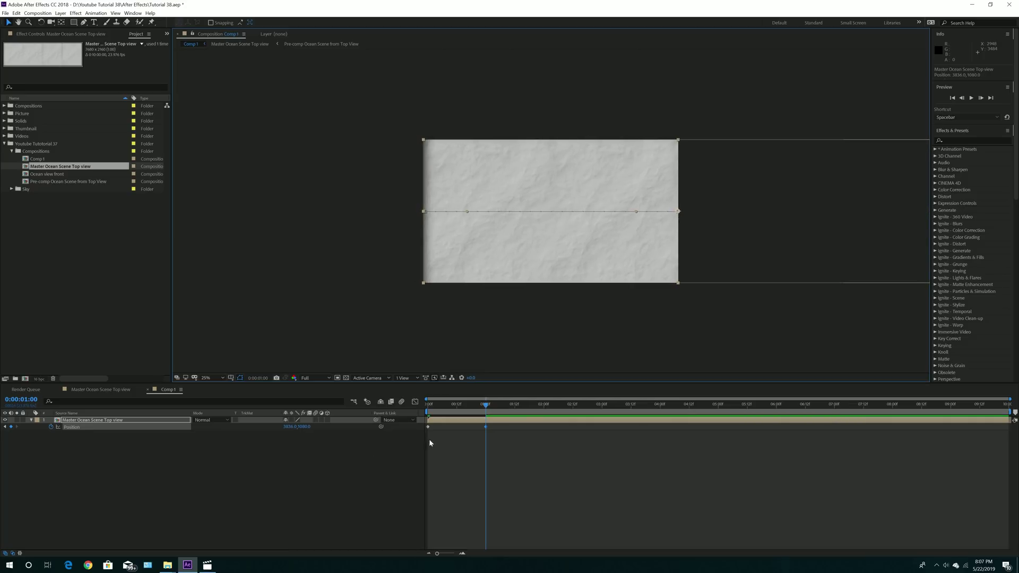
left_click(51, 426, "alt")
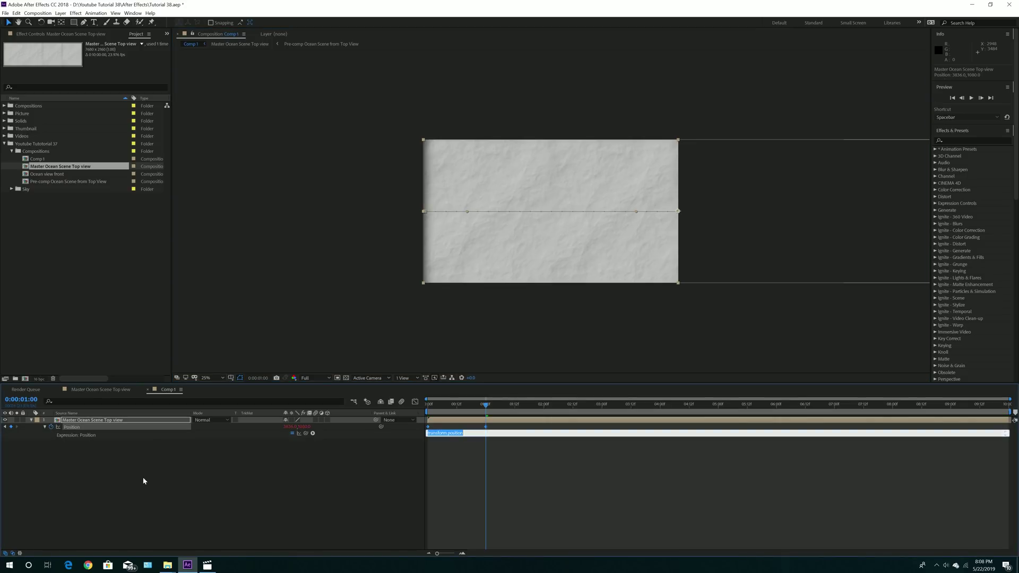
type("loopOut(")
type("'cycle")
key("BackSpace")
type("\"")
key("BackSpace")
type("\"")
left_click(442, 487)
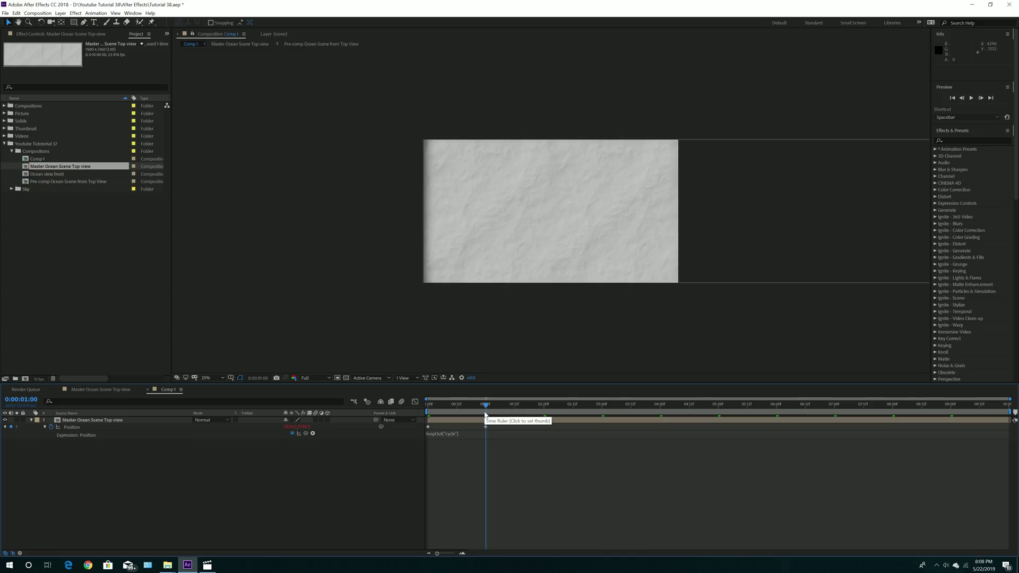
- Scrub the looping ocean motion, inspect the Master Ocean composition, and return Comp 1 to its first frame
left_click_drag(485, 414, 698, 404)
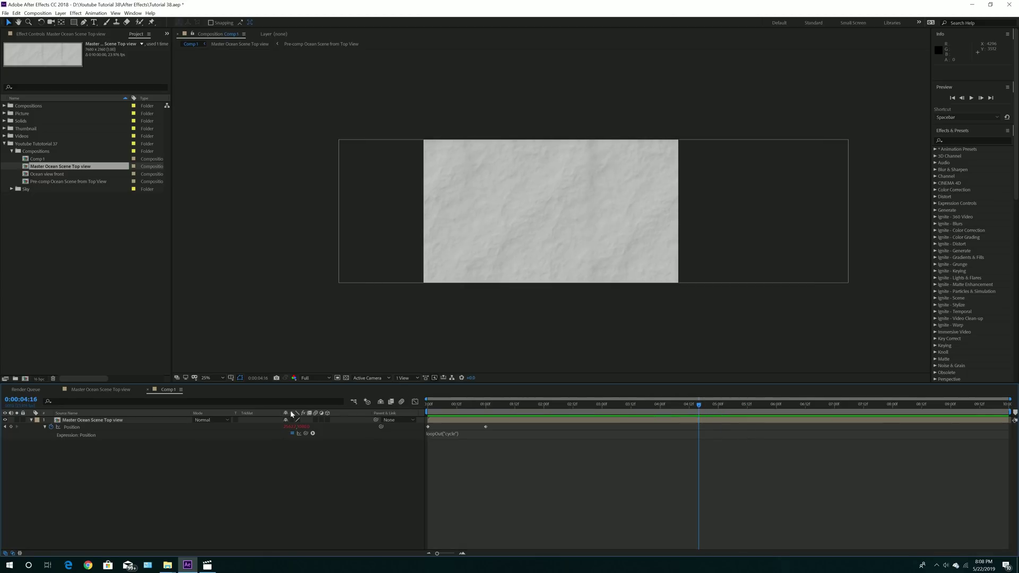
double_click(108, 420)
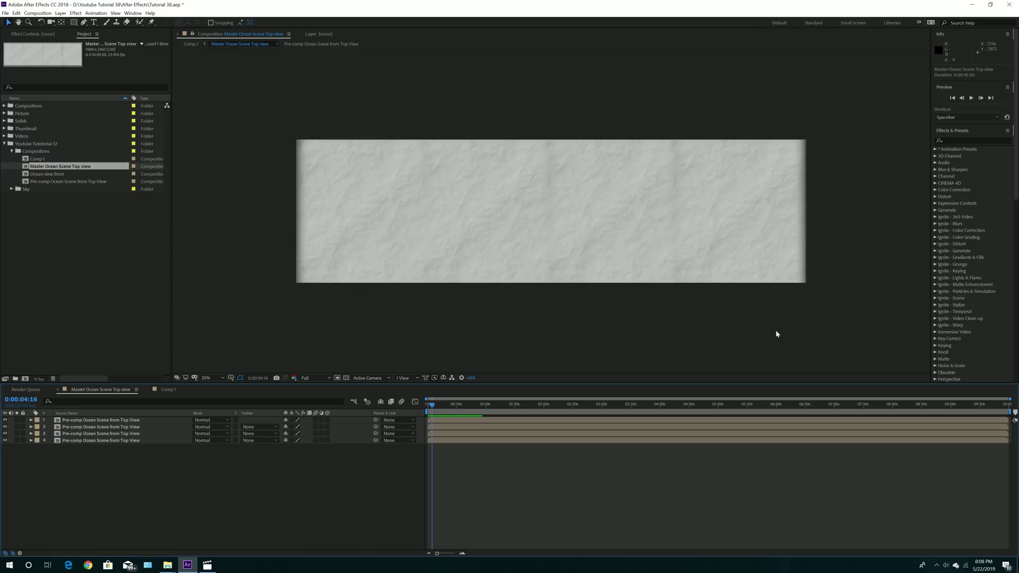
left_click(168, 389)
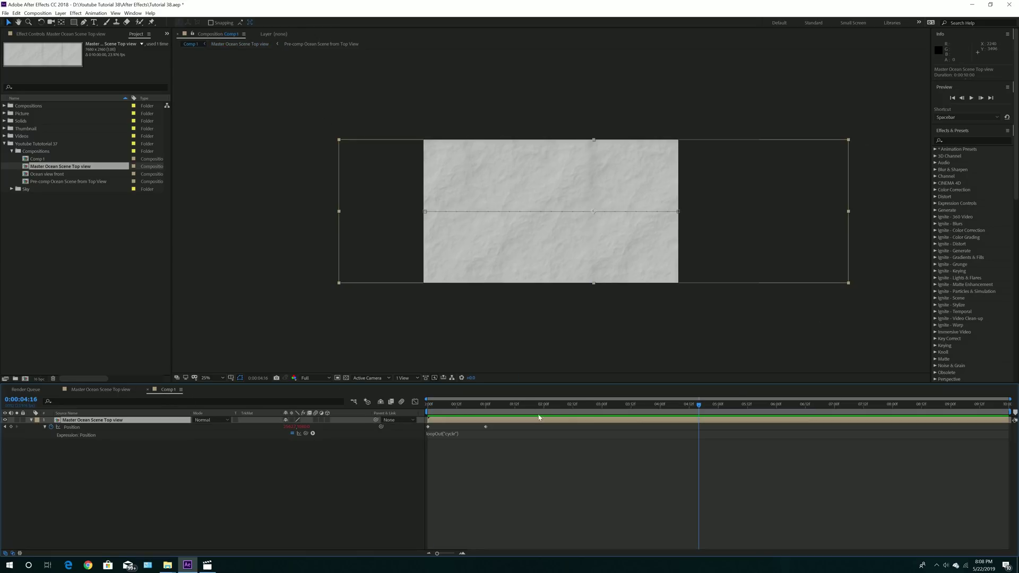
left_click_drag(465, 406, 395, 449)
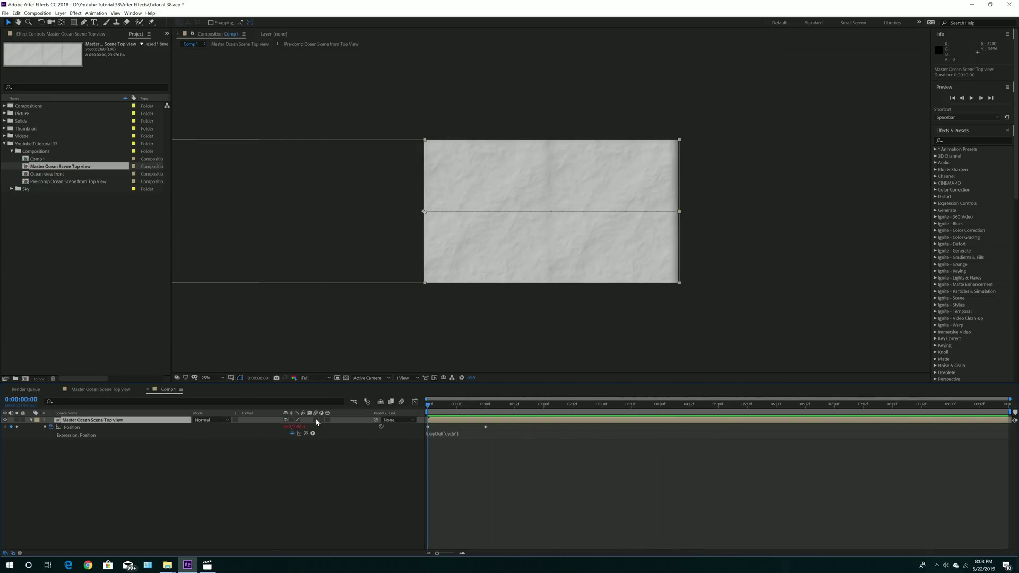
- Enable motion blur for the composition and the ocean layer, and preview the looping animation at 50% magnification
left_click(401, 402)
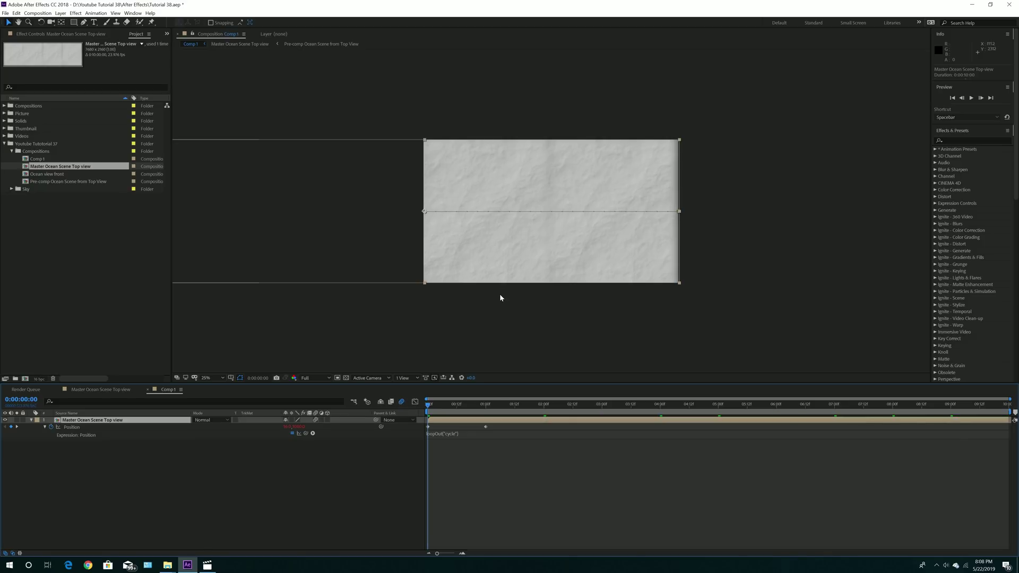
key("slash")
key("comma")
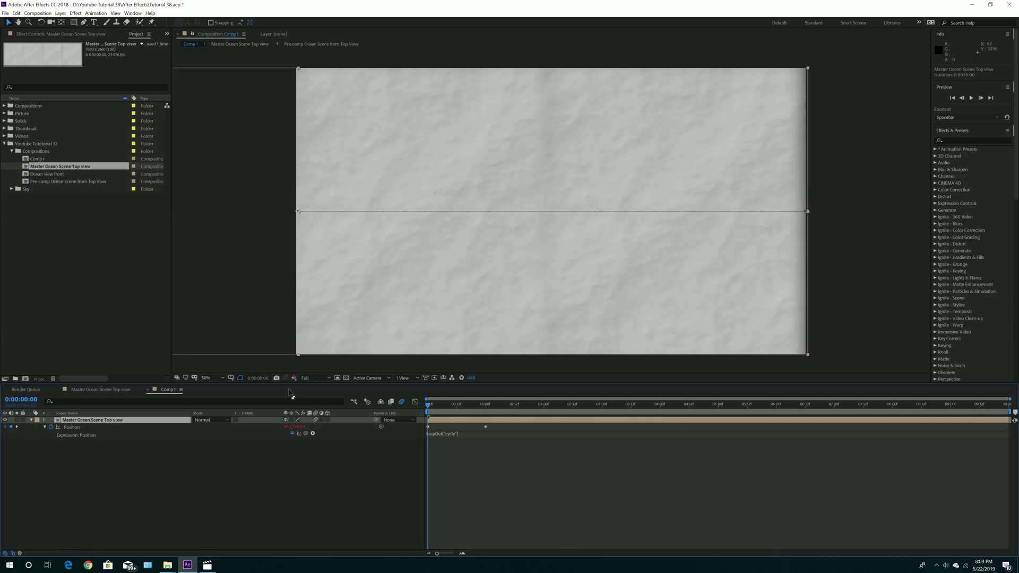
key("space")
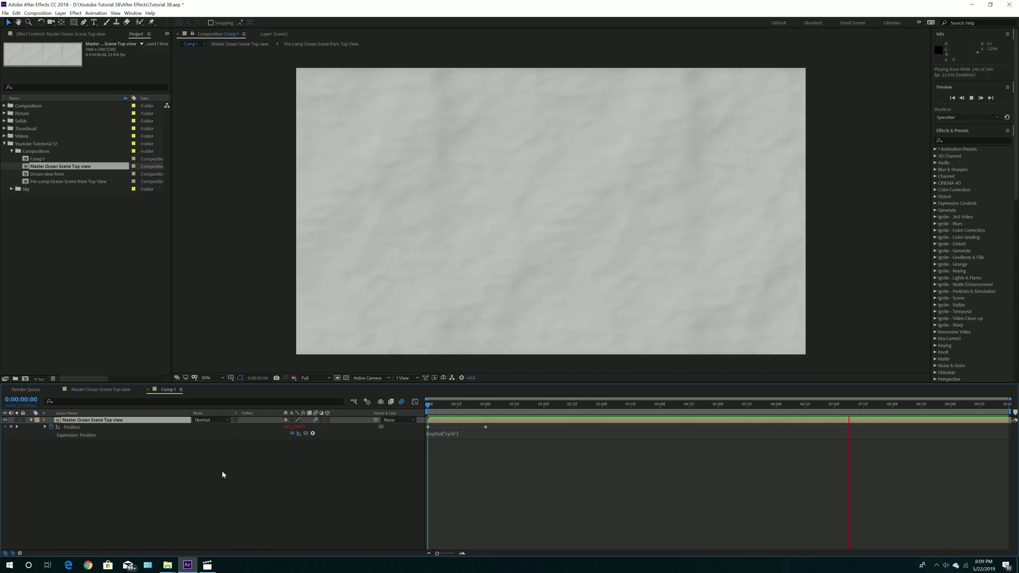
key("space")
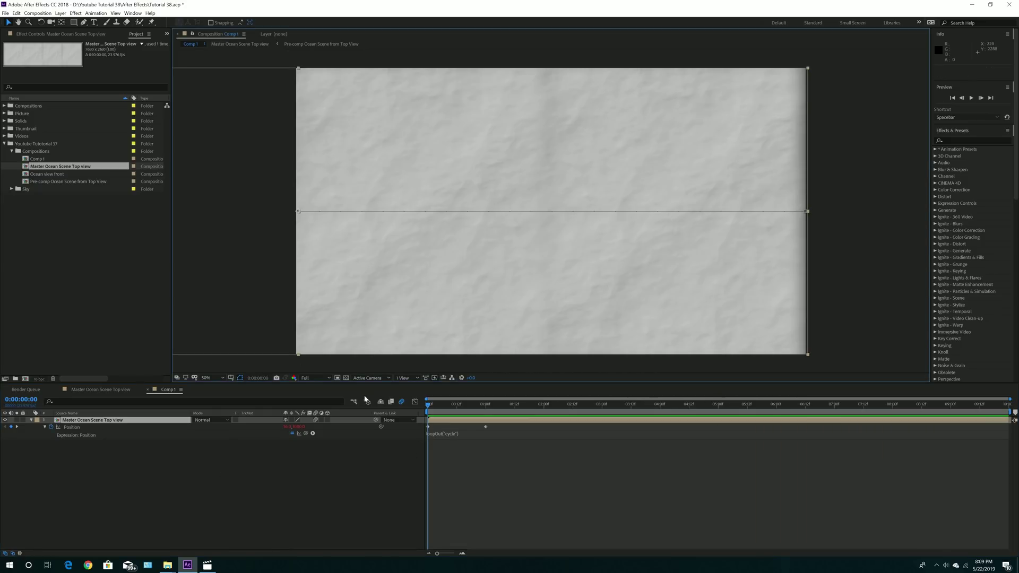
- Speed up the ocean loop by moving its second Position keyframe to frame 12, and preview the result
left_click_drag(485, 426, 457, 428)
key("space")
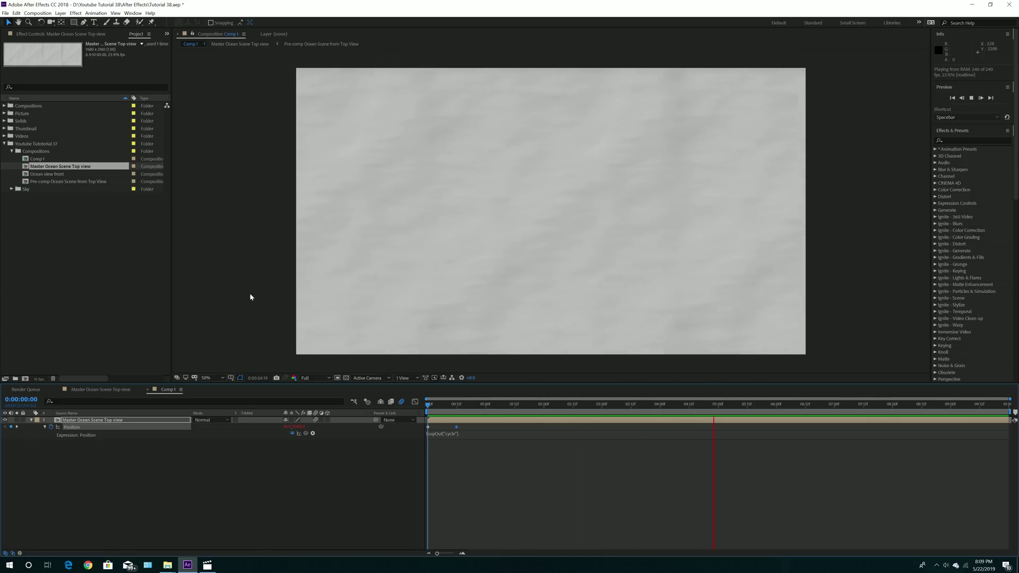
- Stop the looping preview and add a black, composition-sized solid named "jet" above the ocean layer
key("space")
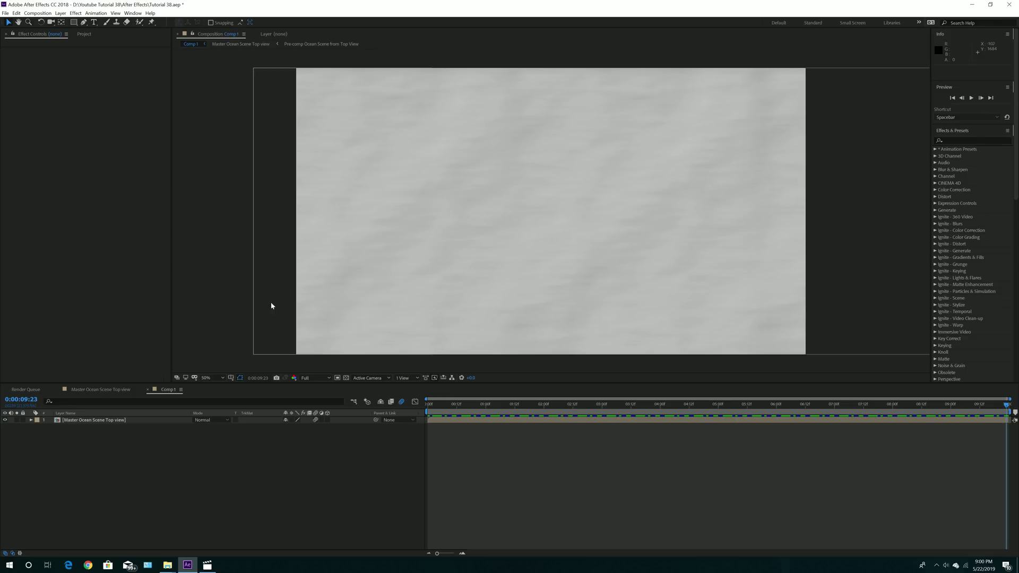
left_click(60, 13)
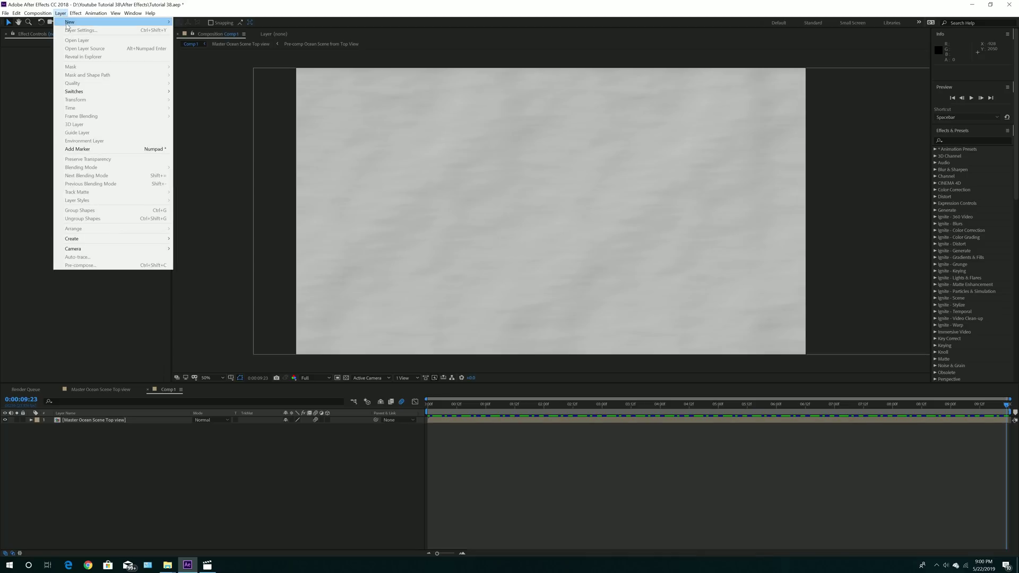
mouse_move(63, 22)
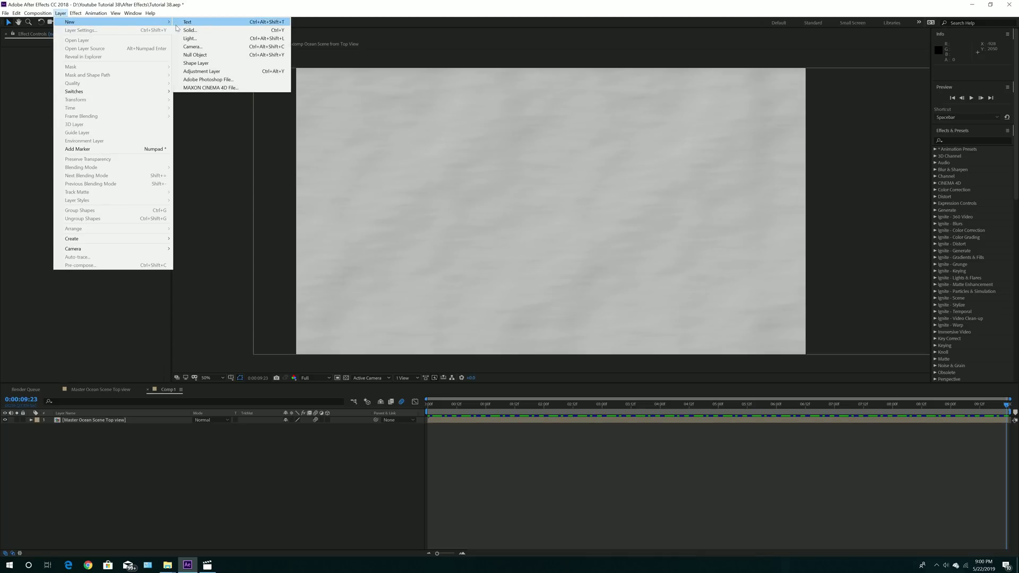
left_click(191, 30)
type("jet")
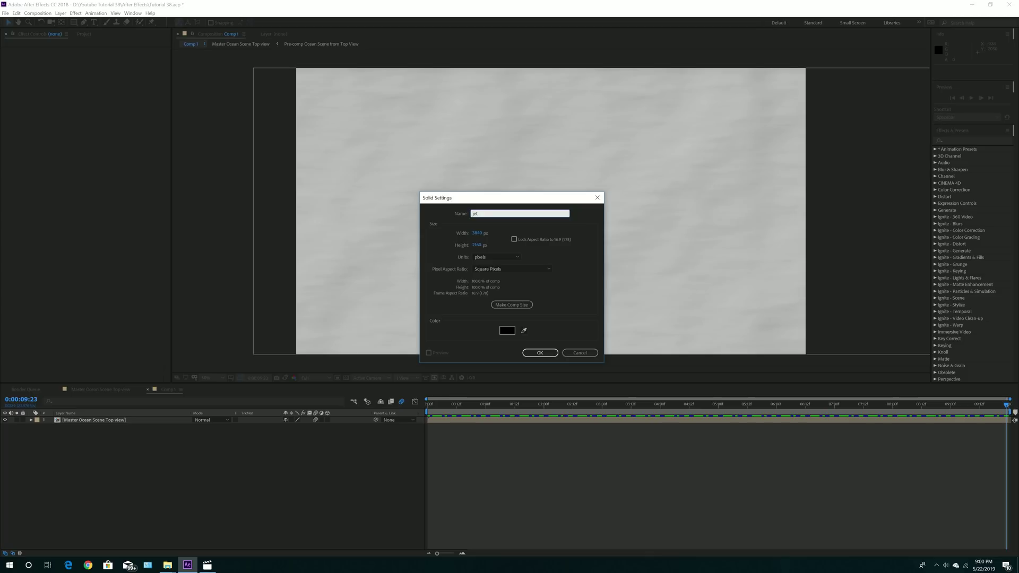
key("Return")
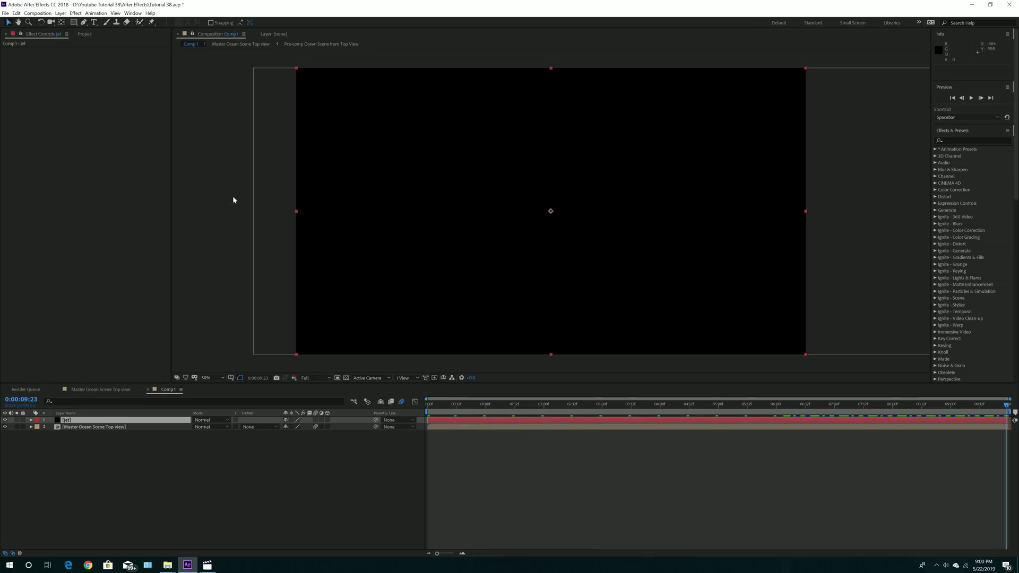
- Apply Video Copilot's Element effect to the jet solid and open its Scene Setup
left_click(75, 13)
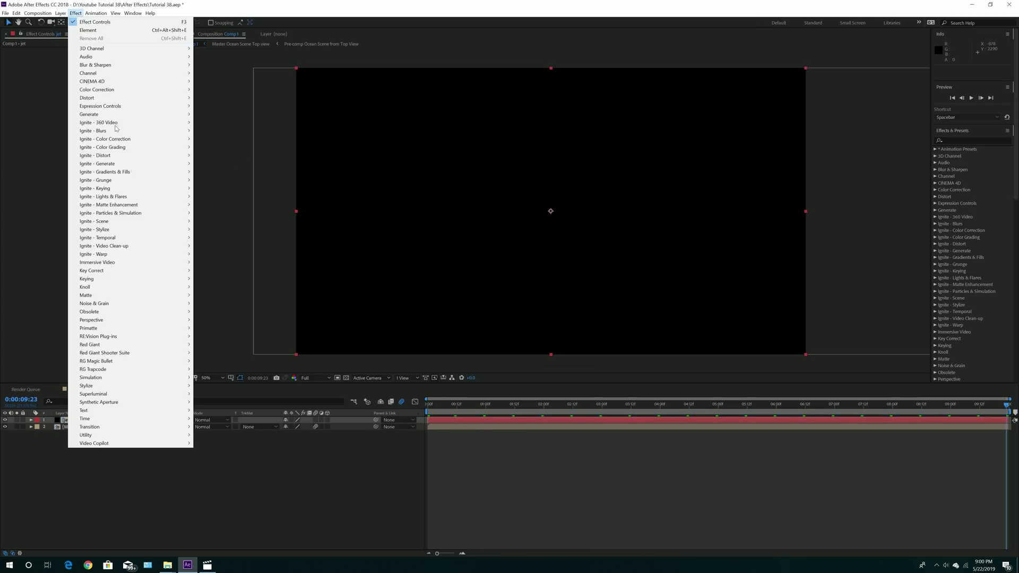
left_click(206, 444)
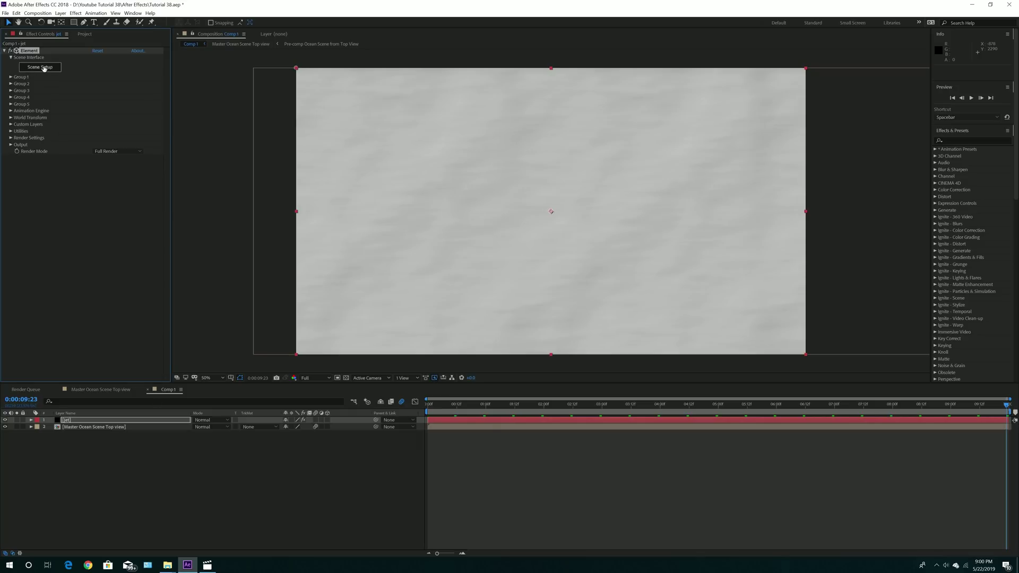
left_click(40, 67)
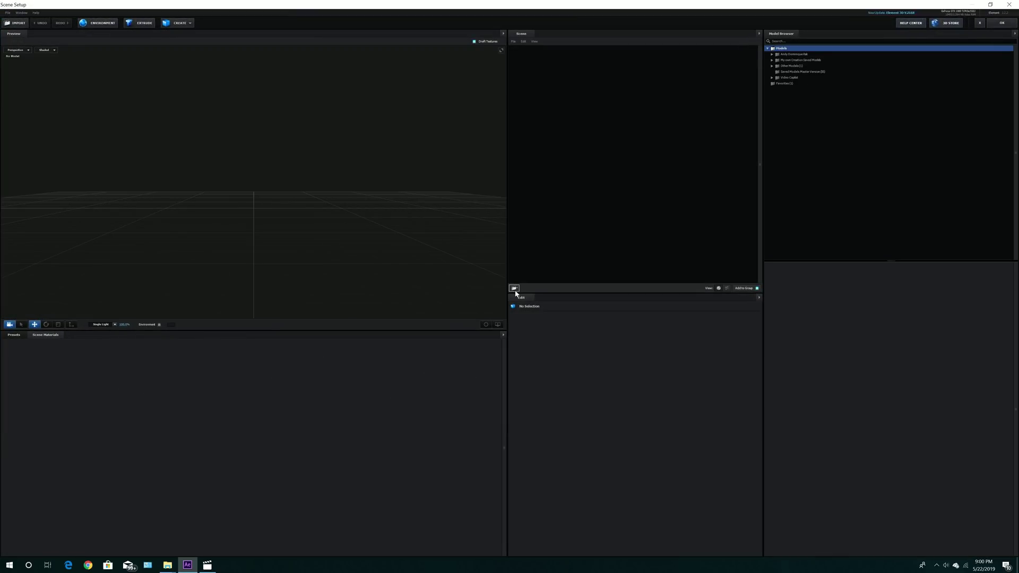
- Create a group folder in the Element scene and name it Jet
left_click(515, 289)
double_click(534, 49)
type("Jel")
key("Return")
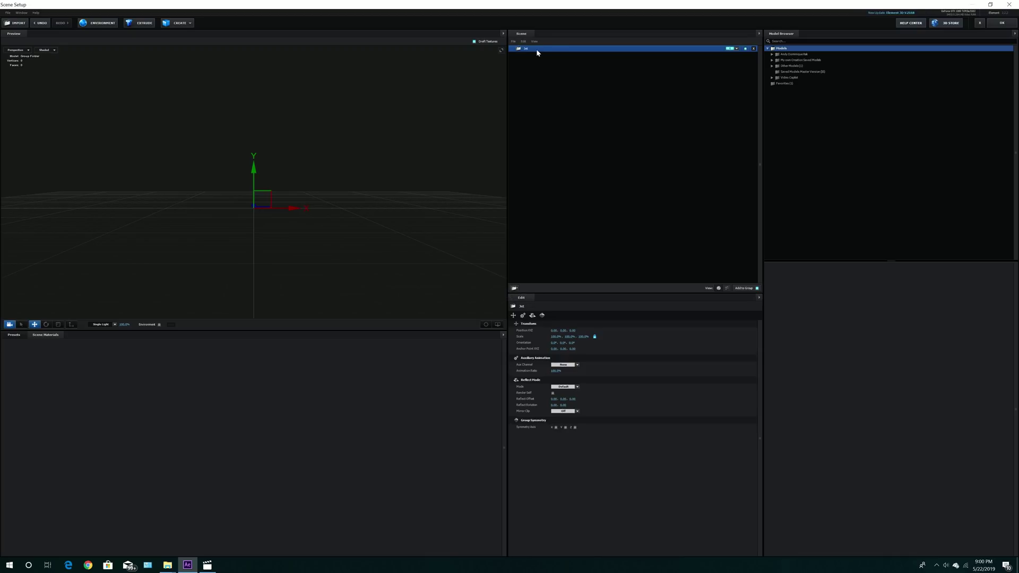
- Import Jet.obj from the tutorial's Jet folder into the group with the default import preferences, and normalize the model's size
left_click(16, 23)
left_click(144, 30)
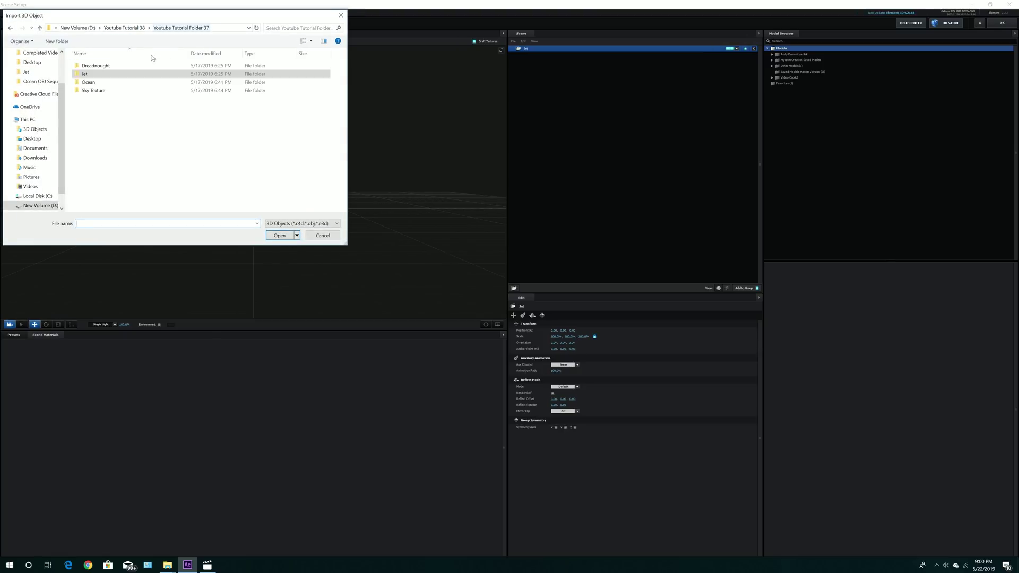
double_click(93, 77)
left_click(94, 74)
double_click(94, 73)
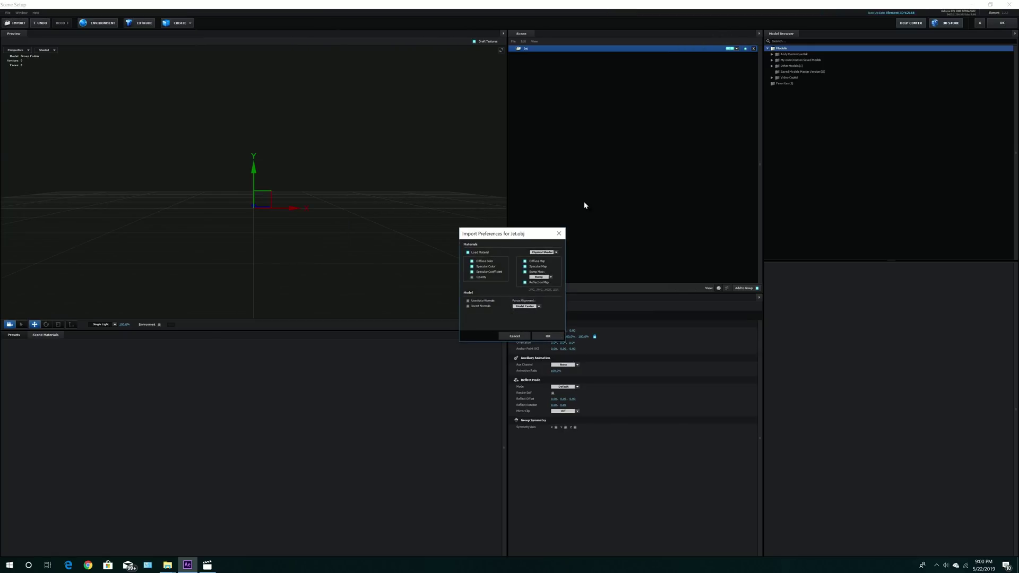
left_click(547, 336)
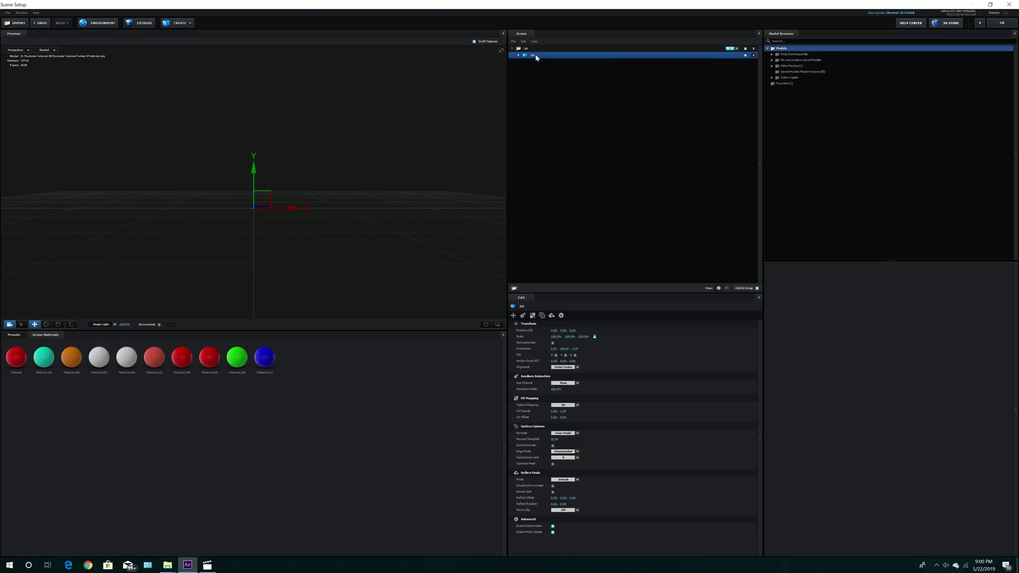
left_click(553, 343)
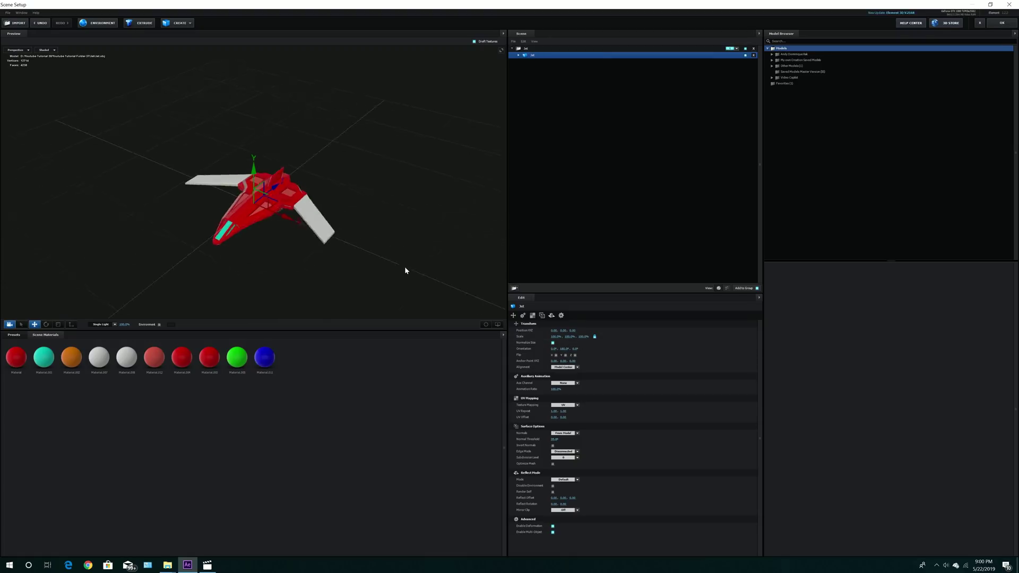
- Add a plane model to the jet group, make it two-sided, and move it down below the jet
left_click(178, 24)
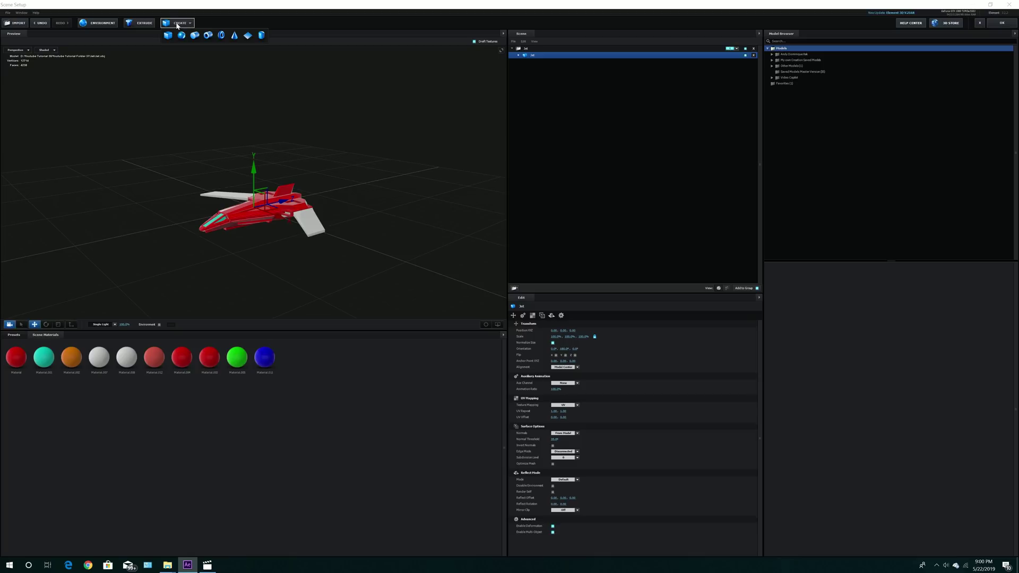
left_click(247, 37)
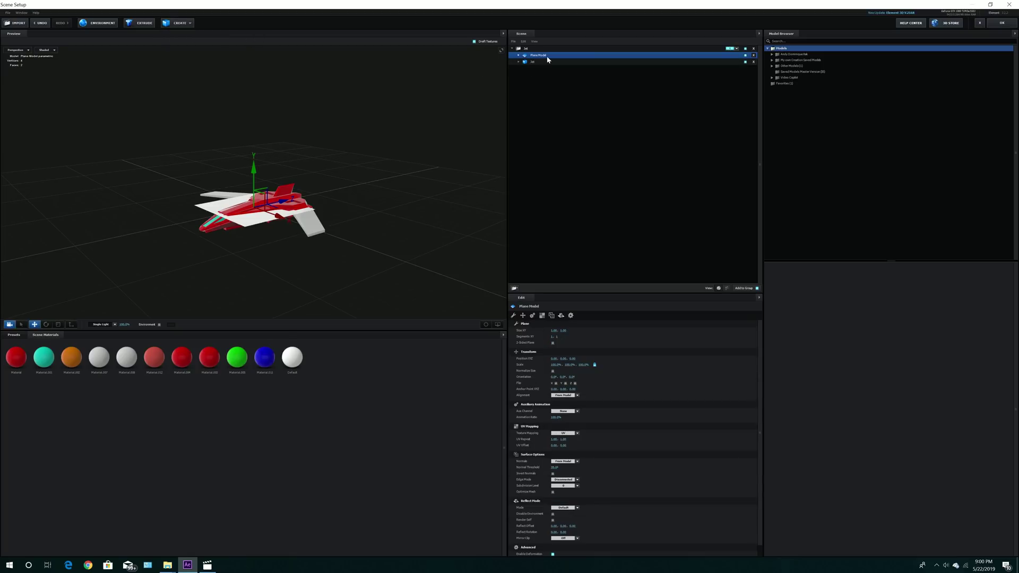
left_click(552, 343)
left_click_drag(467, 287, 215, 175)
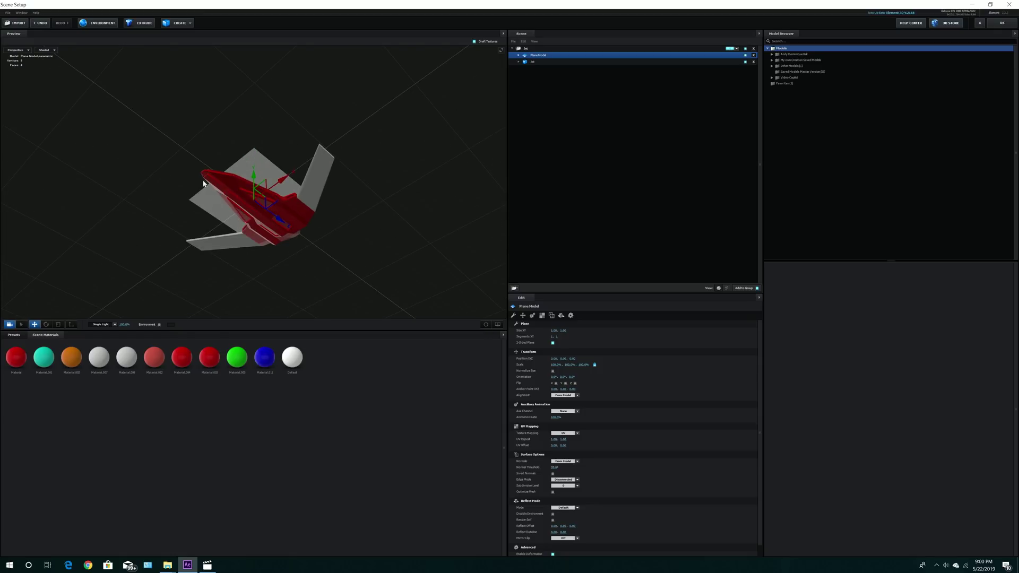
left_click_drag(330, 171, 348, 212)
left_click_drag(258, 187, 344, 268)
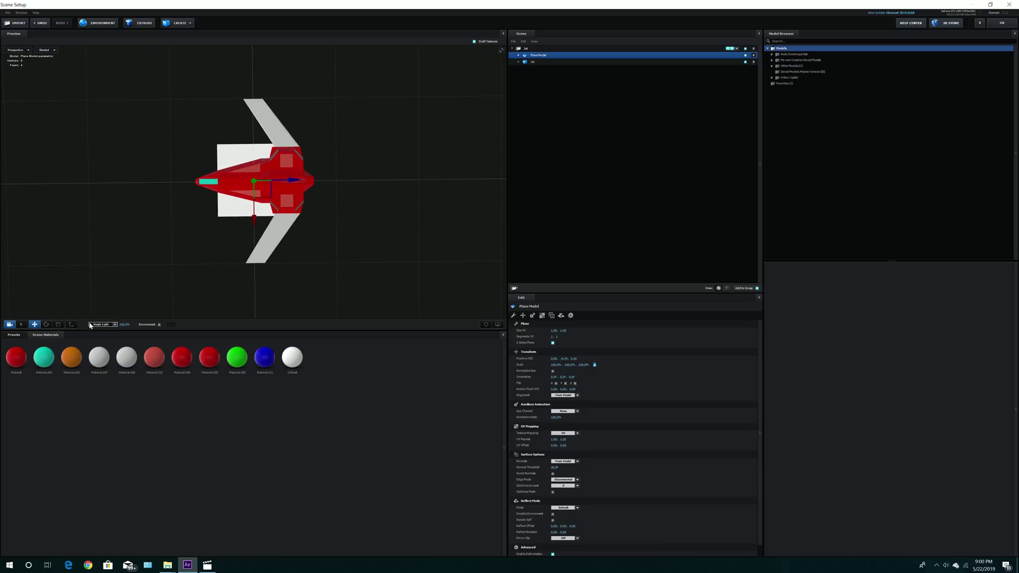
- Scale the plane up along its length and width until it covers the whole grid beneath the jet
left_click(58, 324)
scroll(207, 244, "down", 5)
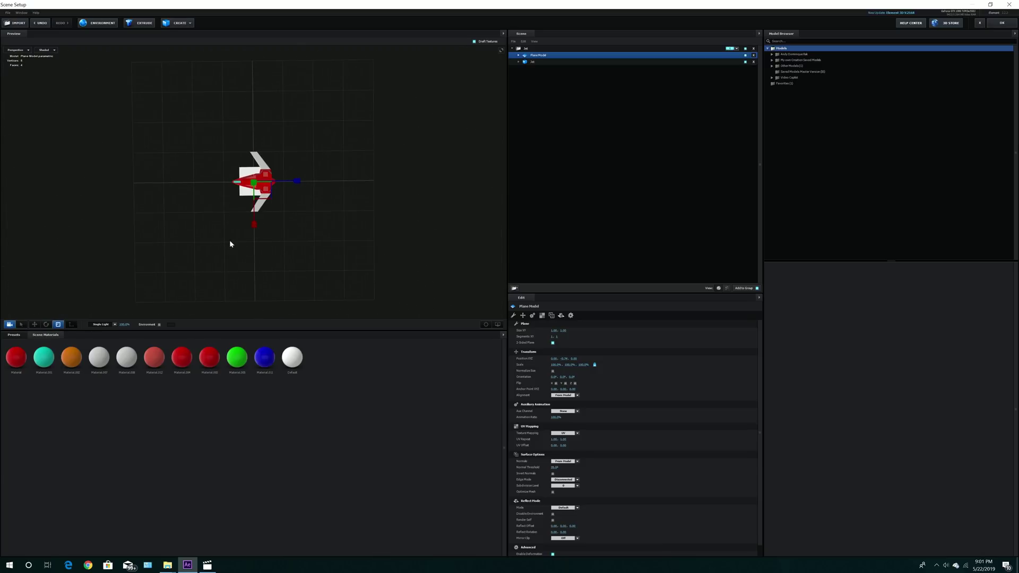
left_click_drag(293, 186, 387, 191)
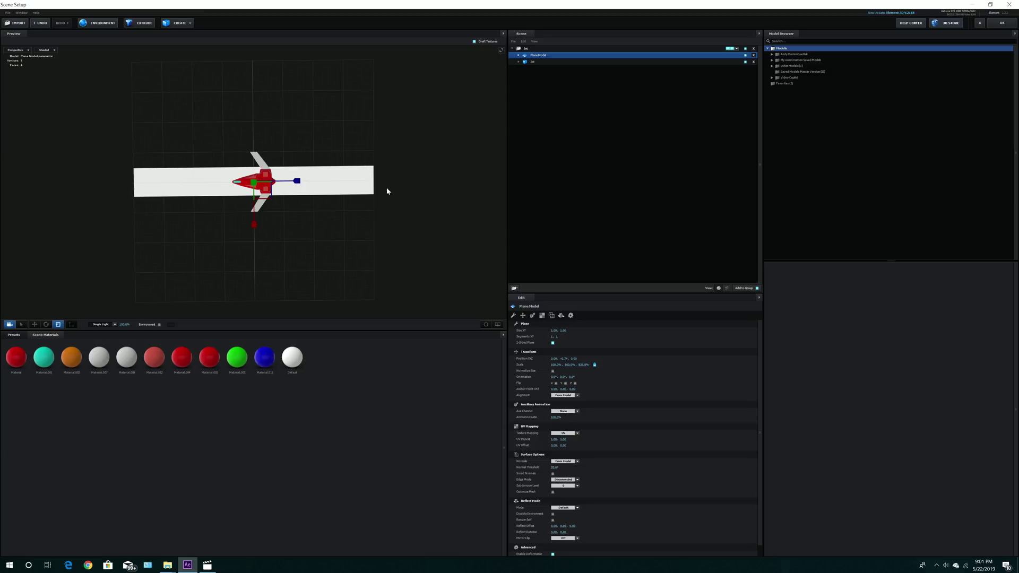
left_click_drag(256, 228, 372, 223)
- Set the plane's Default material to 0% Glossiness and 0% Environment Multiplier
left_click(518, 55)
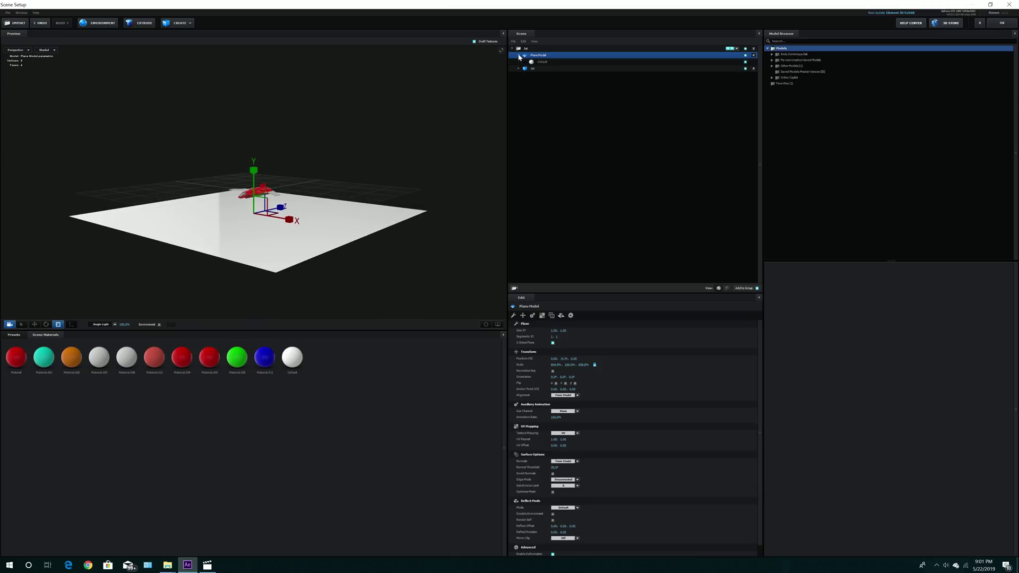
left_click(533, 62)
left_click_drag(555, 417, 452, 427)
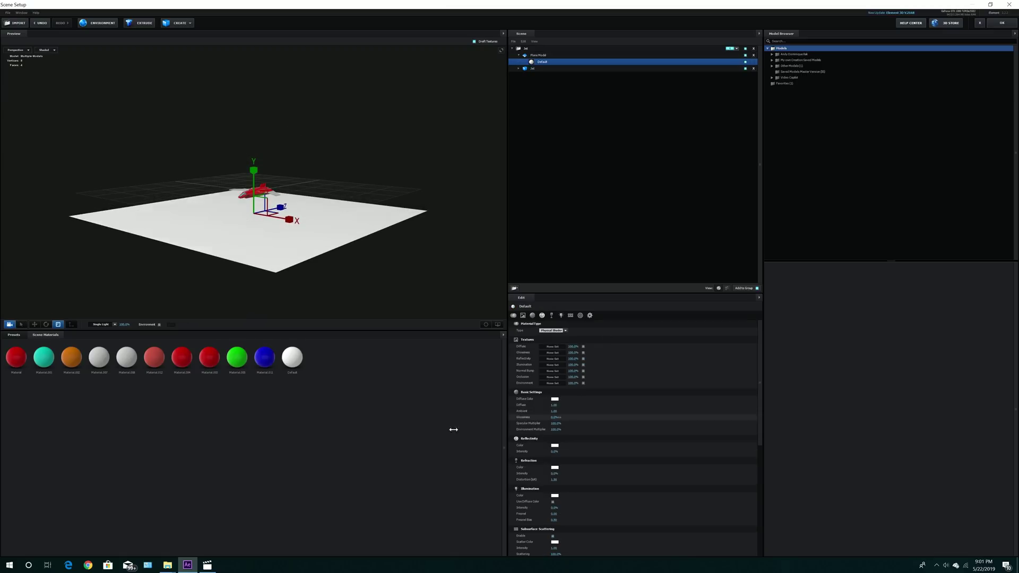
left_click_drag(554, 429, 251, 467)
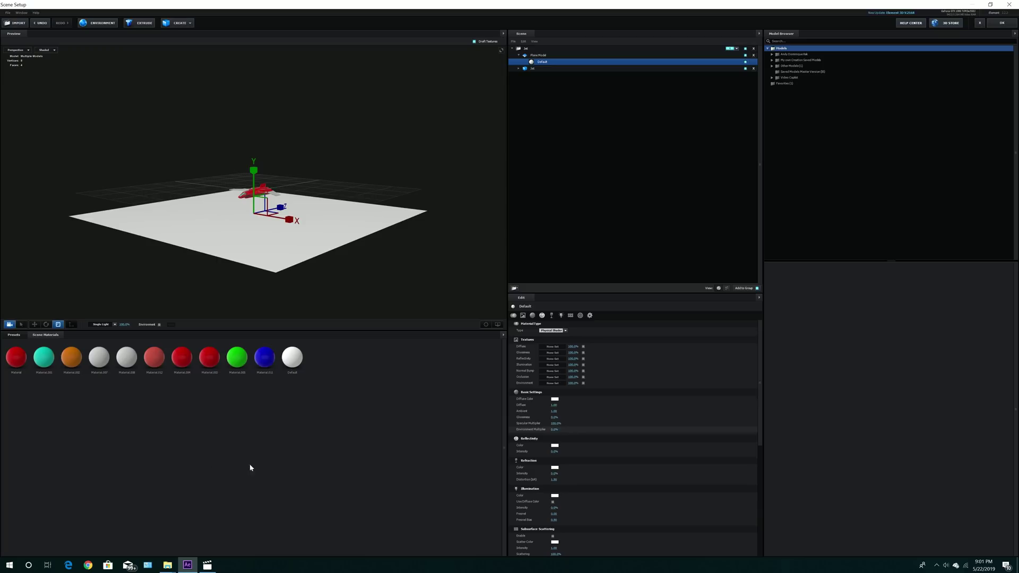
- Enable Matte Shadow on the plane's Default material and accept the Element scene
scroll(609, 469, "down", 6)
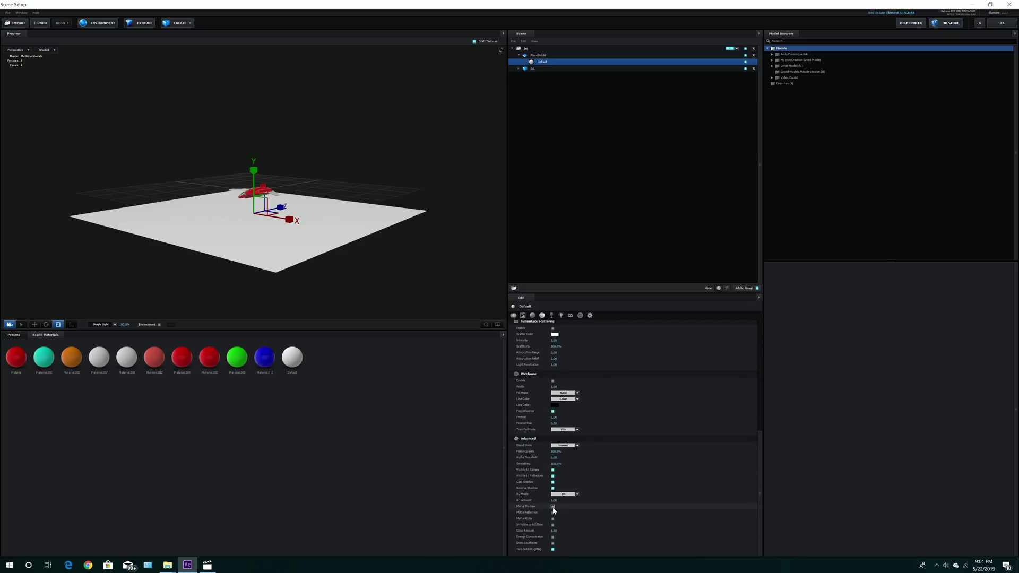
left_click(553, 507)
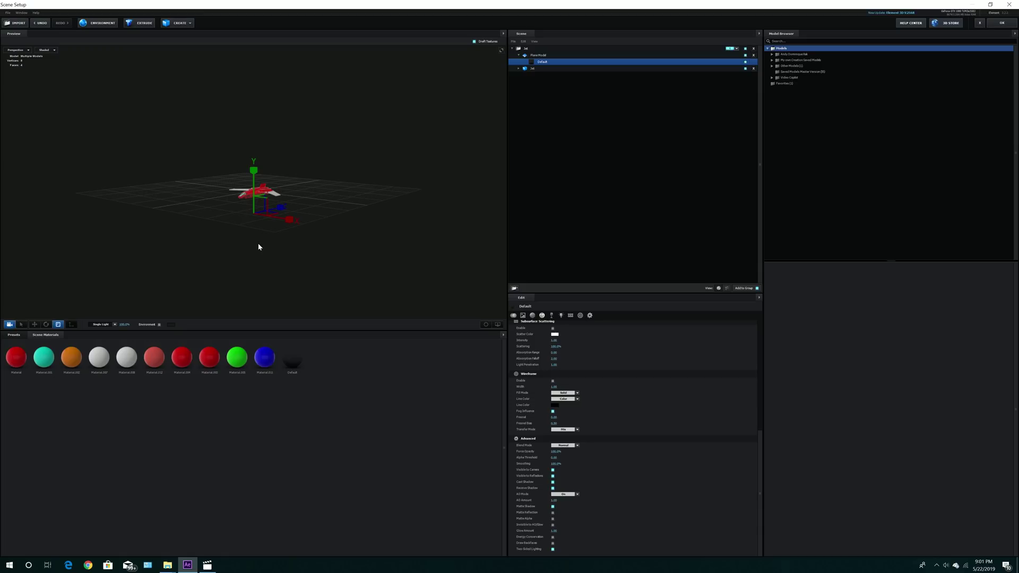
left_click_drag(292, 266, 325, 259)
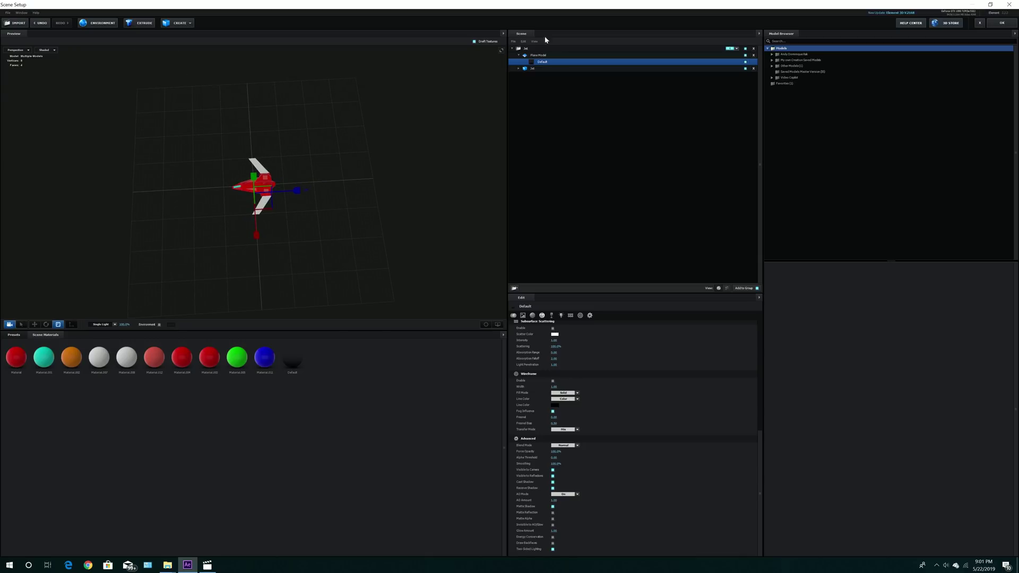
left_click(518, 55)
left_click(538, 55)
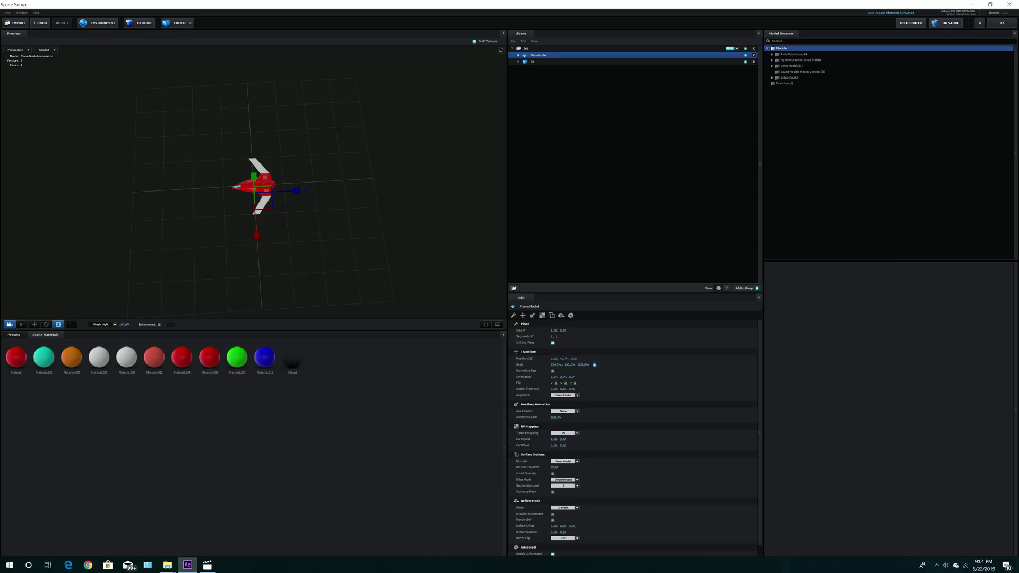
left_click(1002, 23)
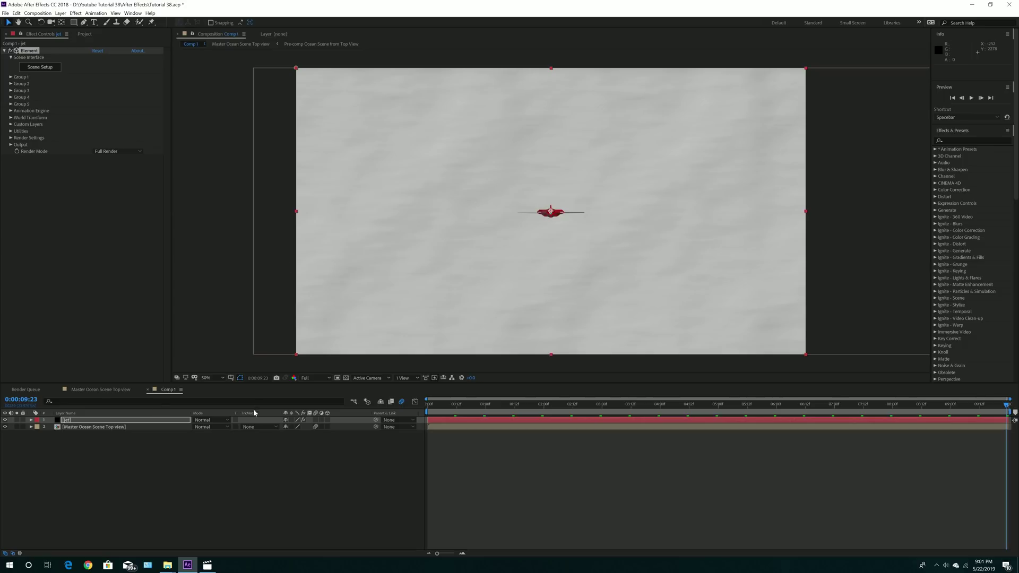
- Create a group null for Group 1 of the jet layer's Element effect
left_click(84, 419)
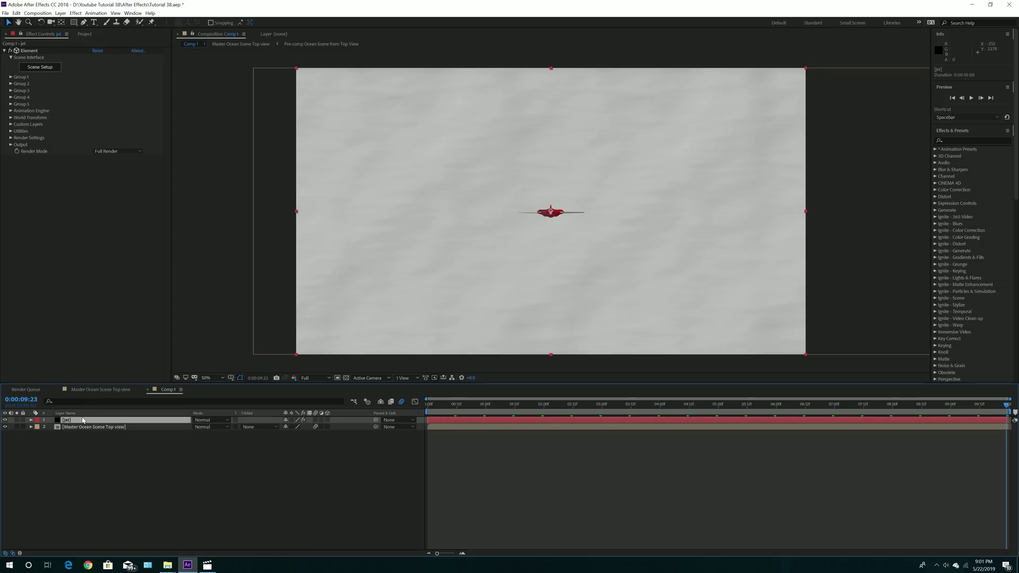
left_click(11, 77)
left_click(24, 124)
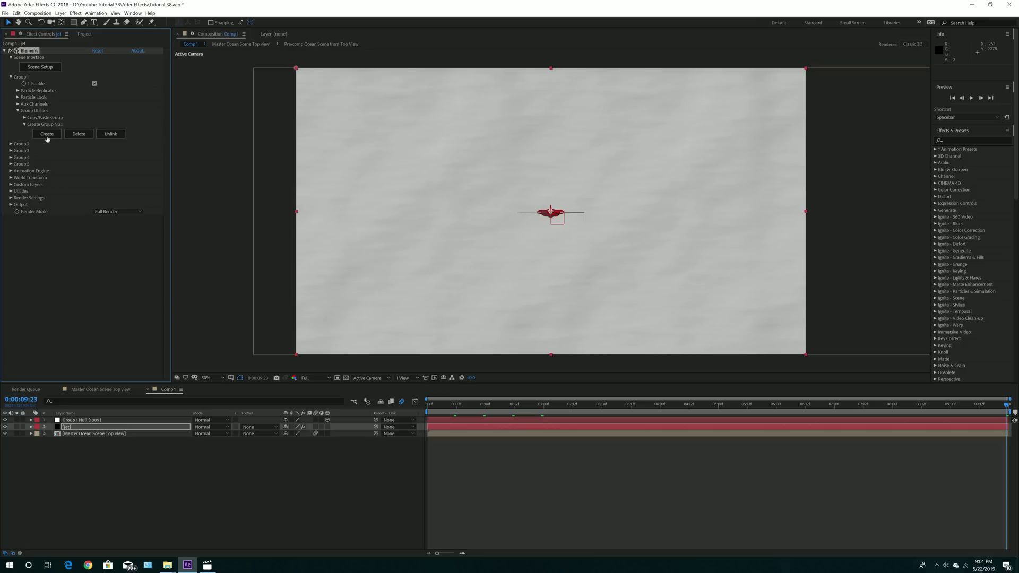
- Rename the Group 1 null layer as "Null for jet"
left_click(90, 421)
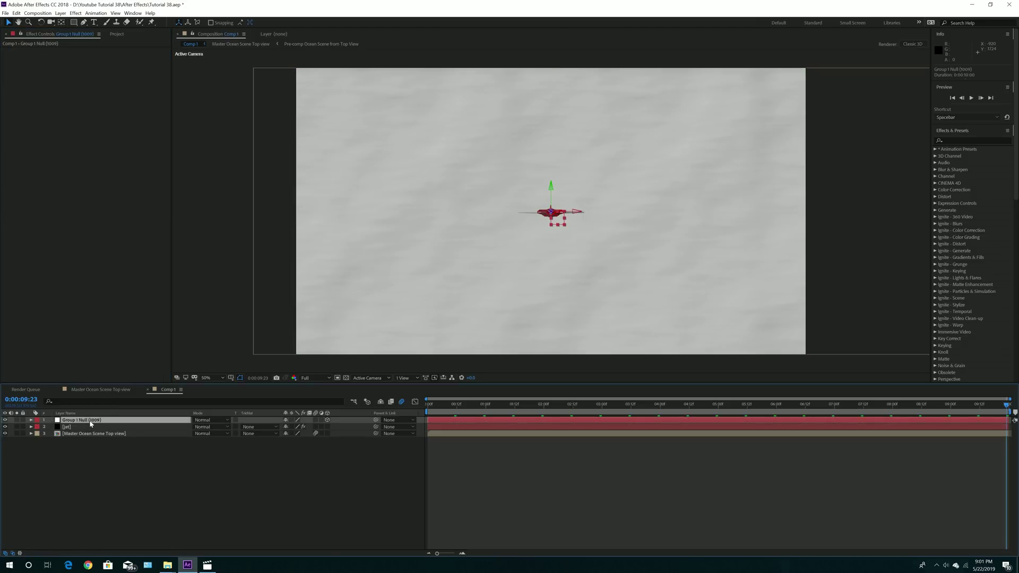
key("Return")
type("Nu")
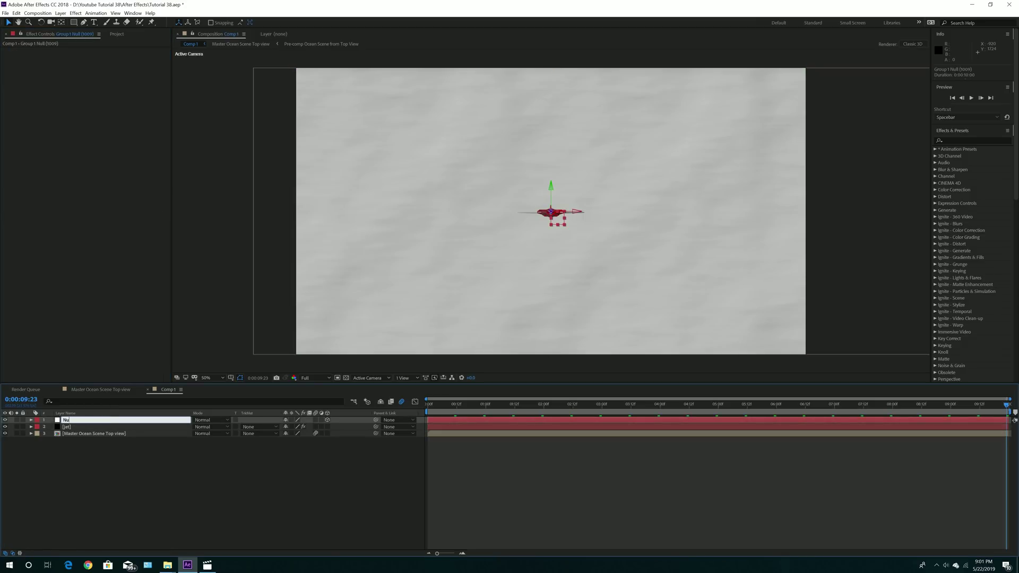
type("ll for jet")
key("Return")
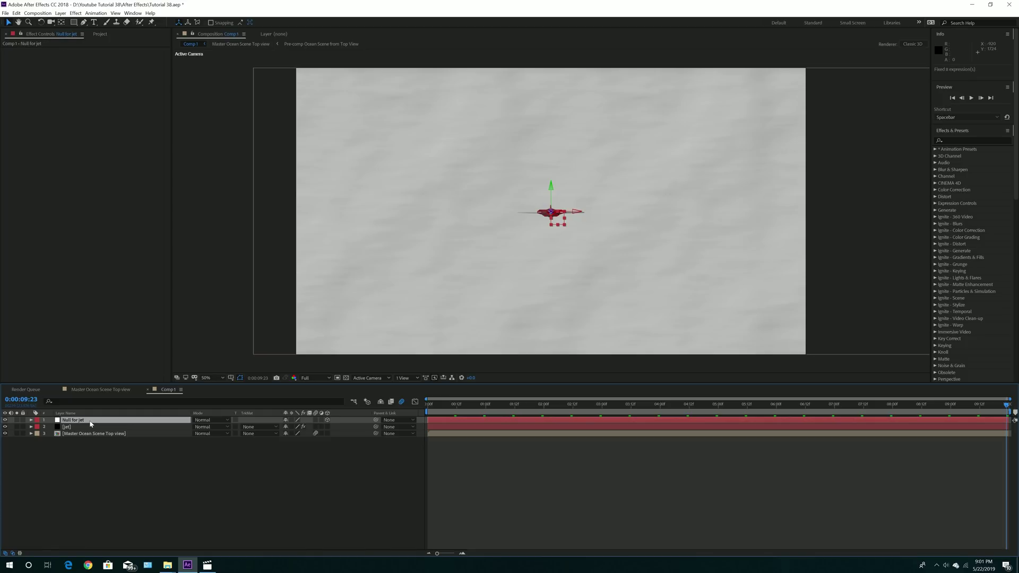
- Set both the Y Rotation and Z Rotation of the Null for jet layer to 90°
left_click(31, 420)
left_click(37, 427)
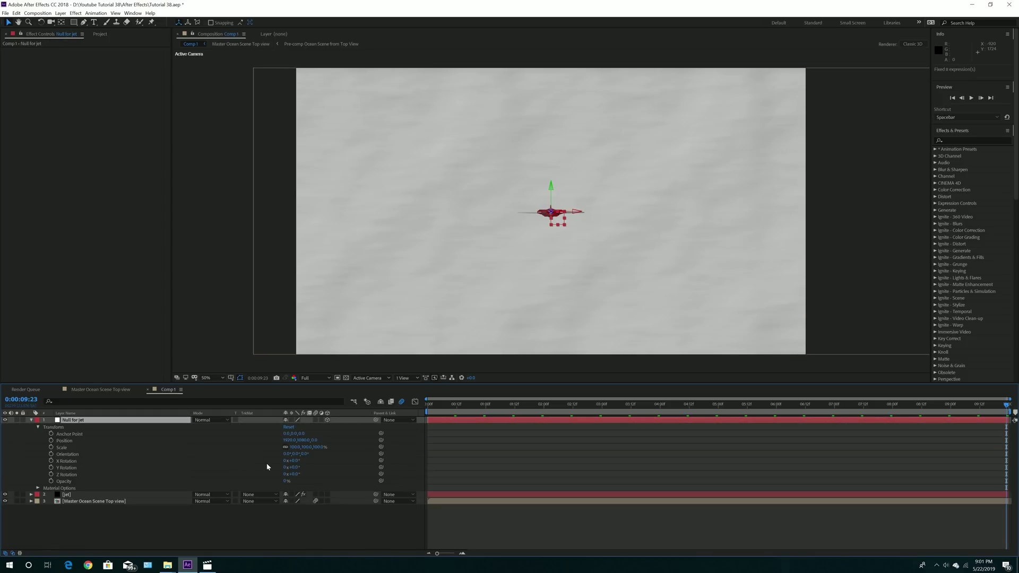
left_click(295, 468)
type("90")
key("Return")
left_click(294, 474)
type("90")
key("Return")
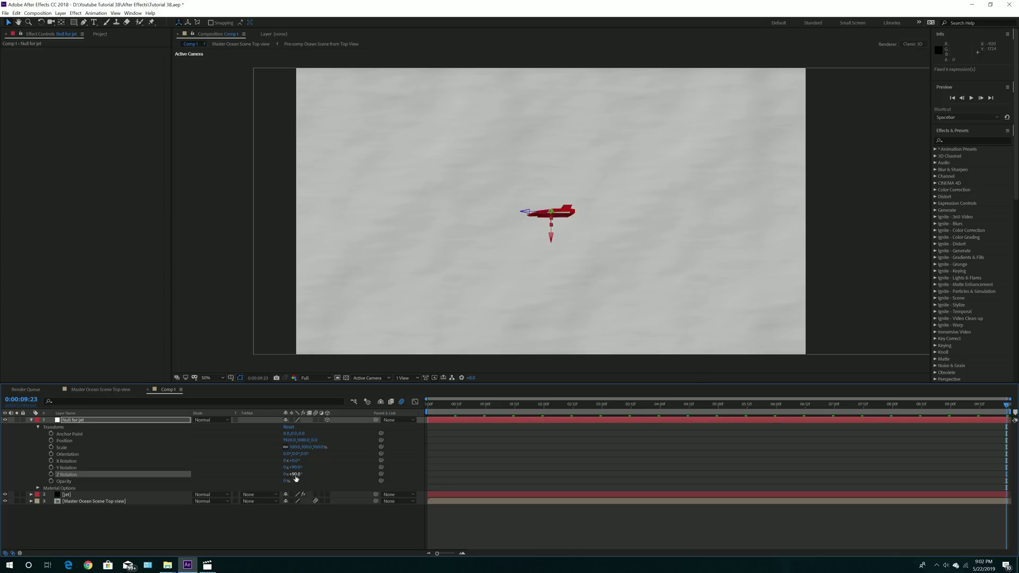
- Scale the Null for jet layer to 20% and move it toward the camera to a Z position of about -3388
left_click(295, 447)
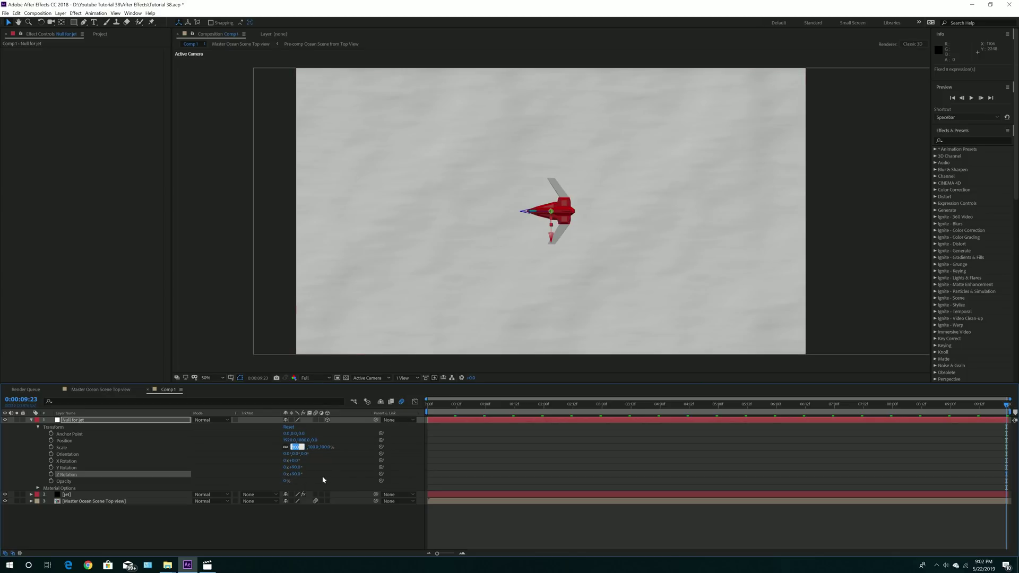
type("20")
key("Return")
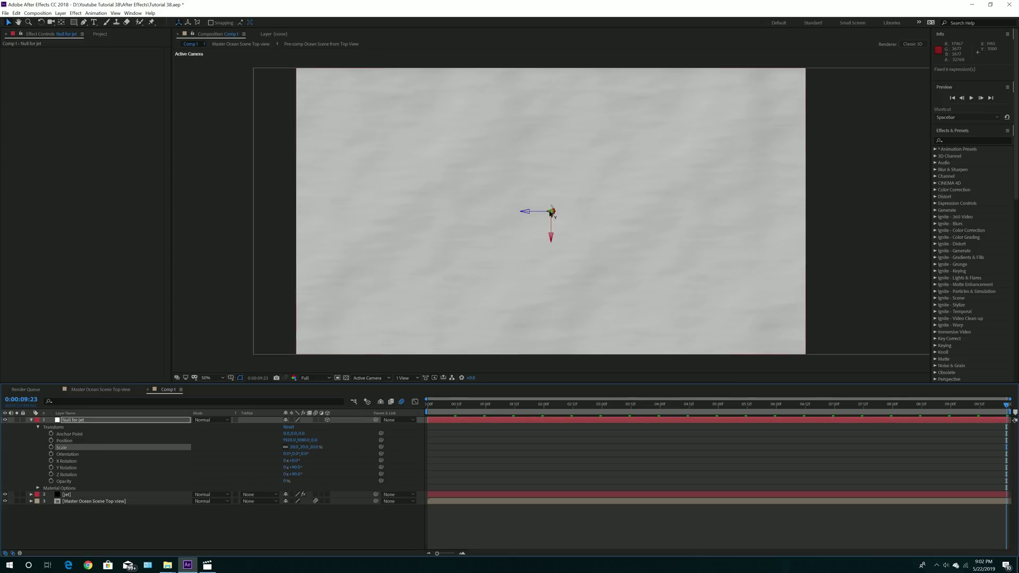
left_click_drag(550, 212, 982, 207)
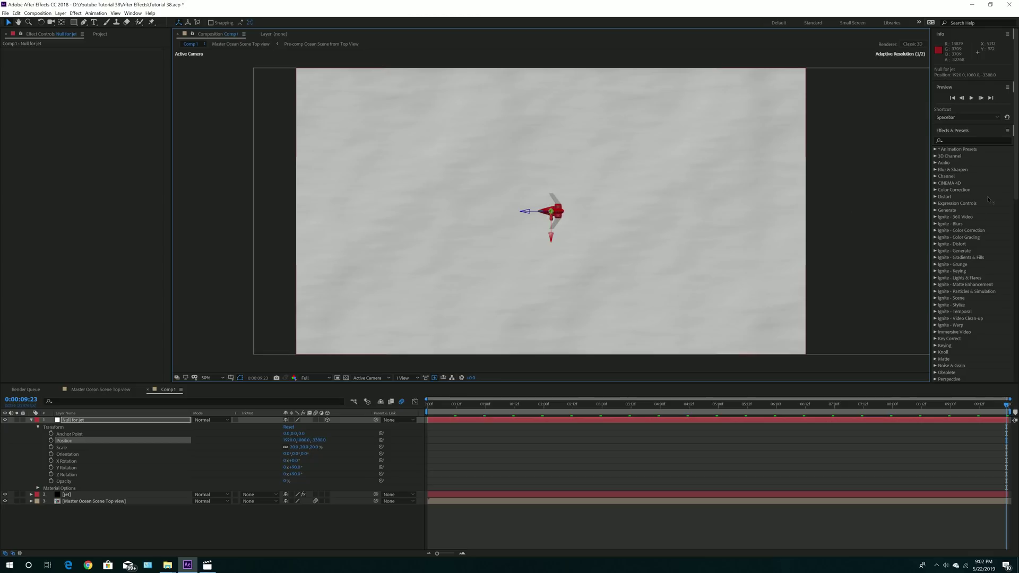
- Set the composition preview resolution to Half and collapse the Null for jet layer's properties
left_click(320, 377)
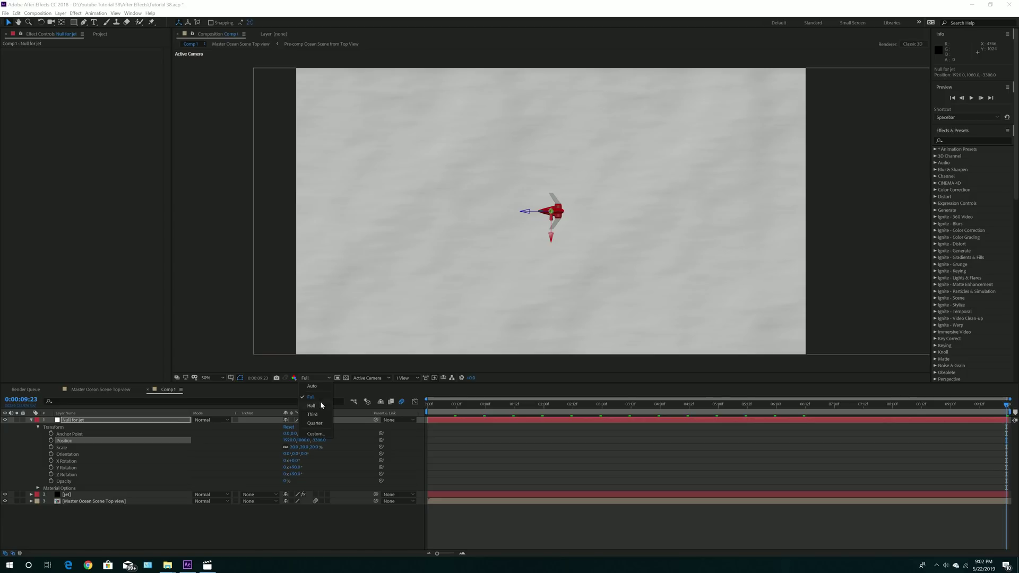
left_click(313, 406)
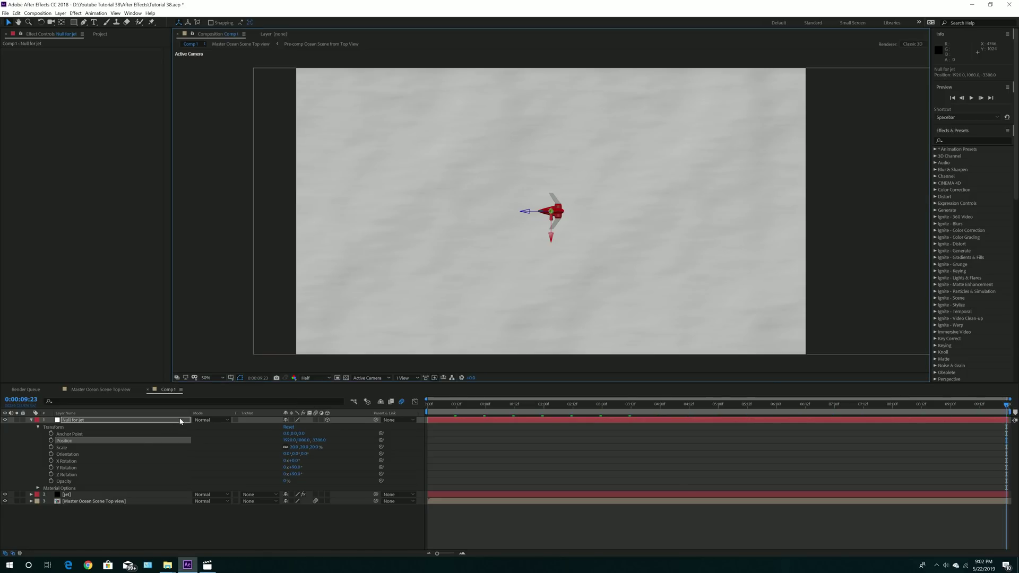
left_click(31, 420)
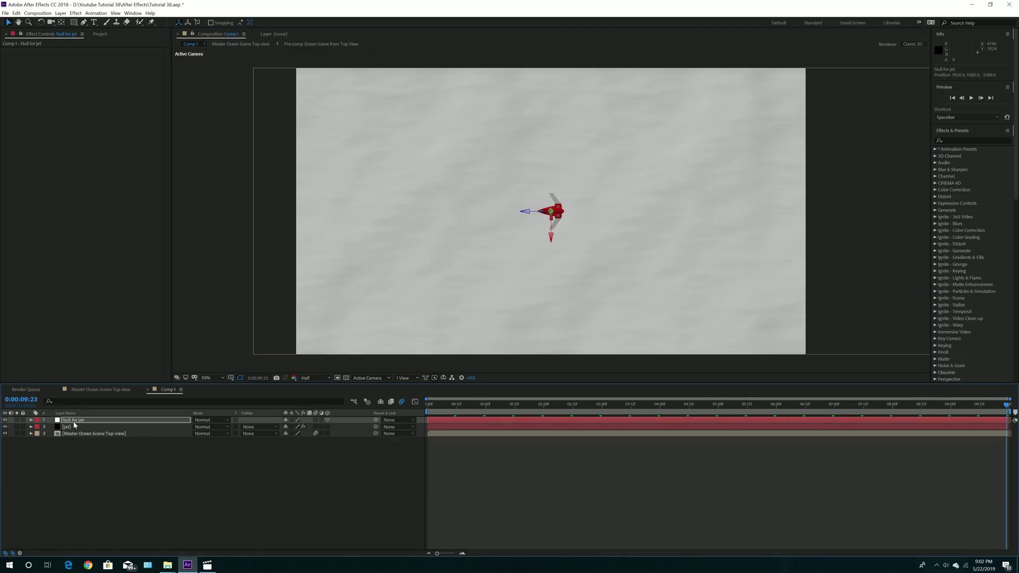
- Enable ambient occlusion in the jet layer's Element render settings with an SSAO Intensity of 2
left_click(67, 428)
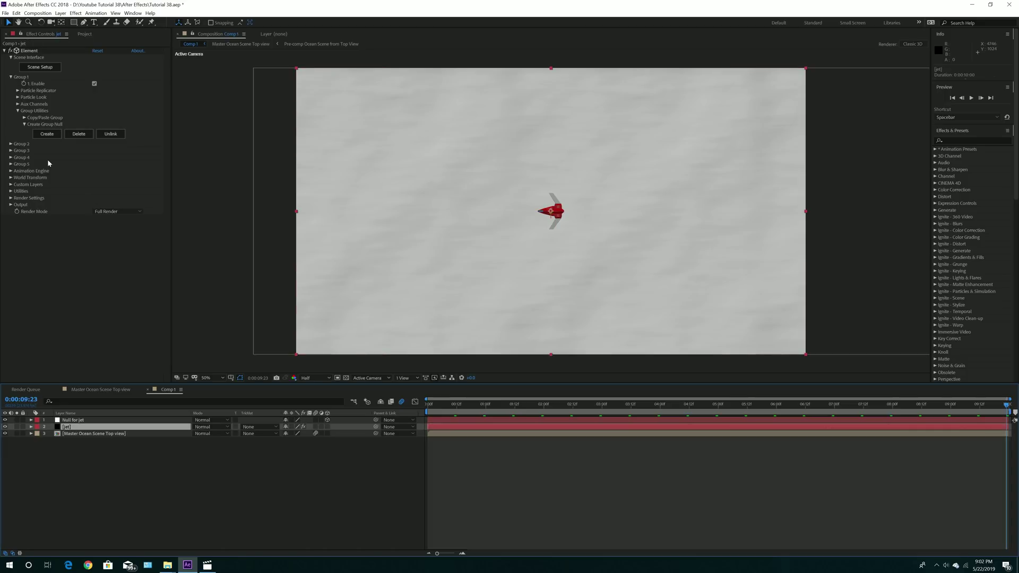
left_click(11, 198)
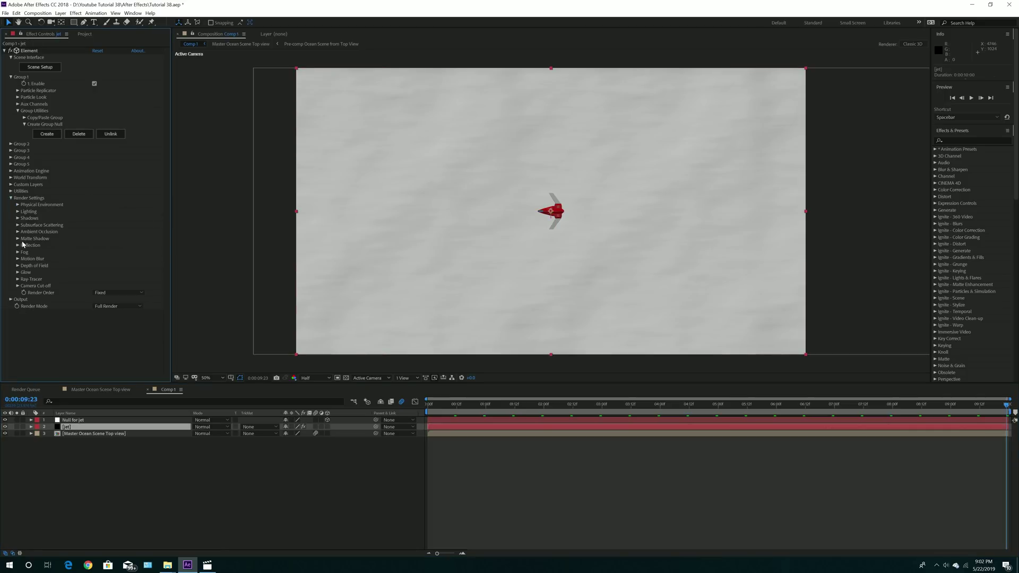
left_click(17, 232)
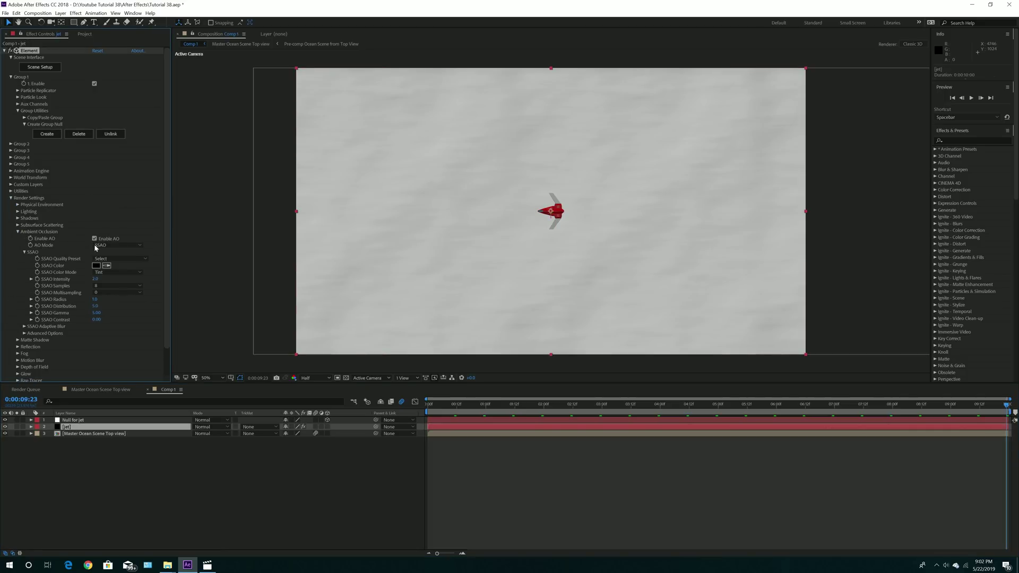
left_click(96, 279)
type("40")
key("Return")
left_click(96, 279)
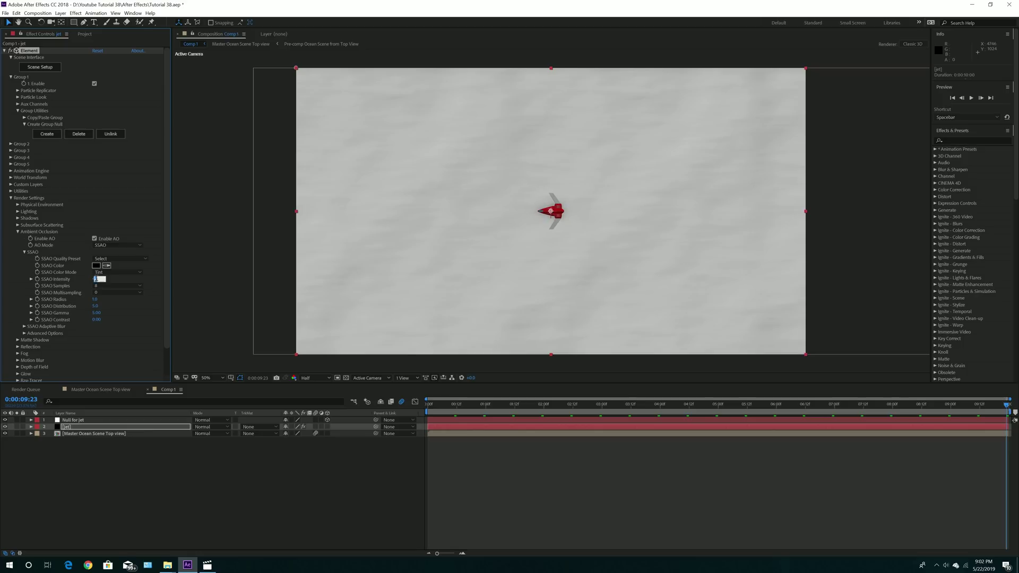
type("2")
key("Return")
- Enable shadows in the jet's Element render settings, with Map Size 4096 and a Parallel Light Shadow Size of 4096
left_click(18, 218)
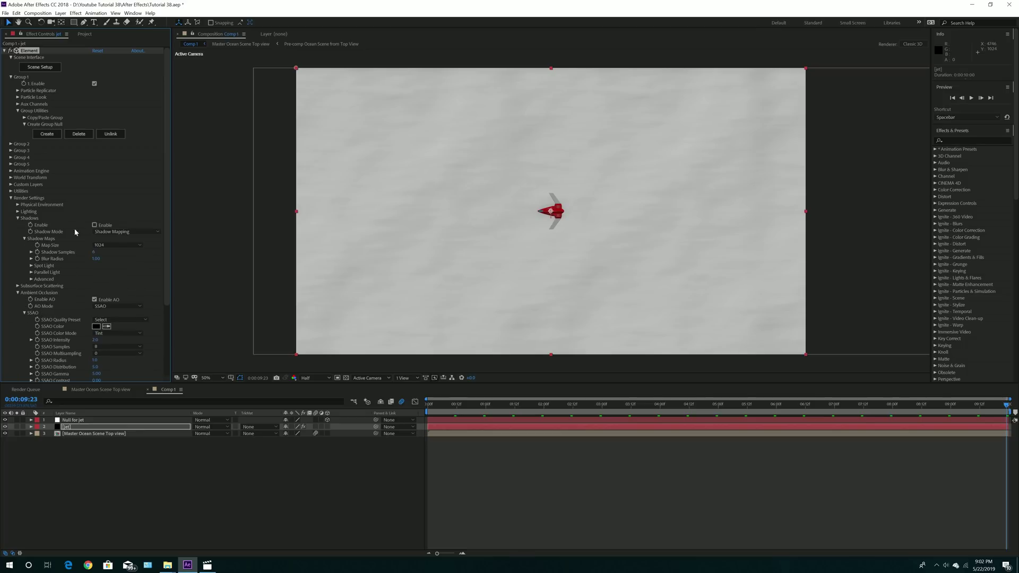
left_click(106, 245)
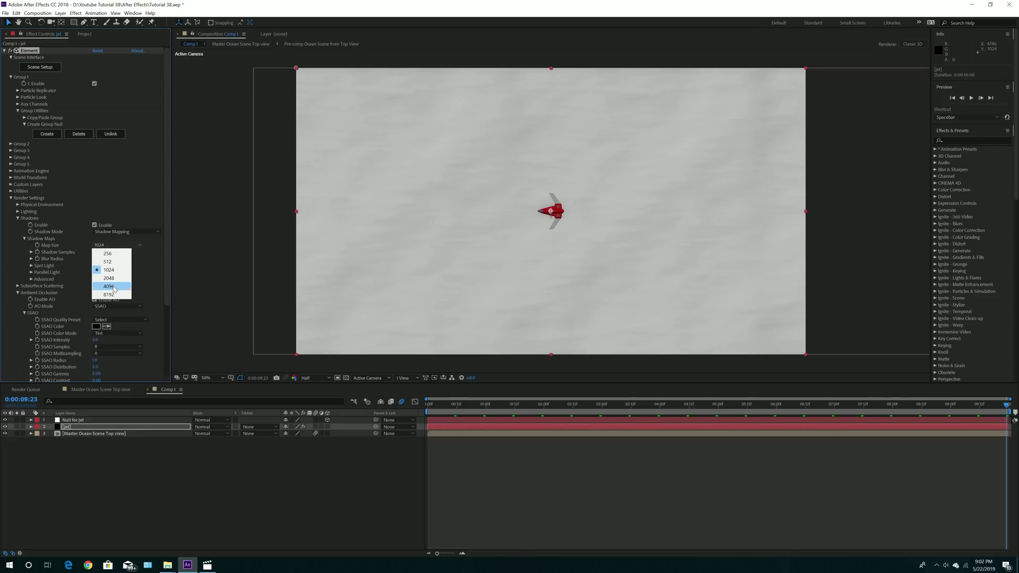
left_click(103, 265)
left_click(31, 272)
left_click(96, 280)
type("4096")
key("Return")
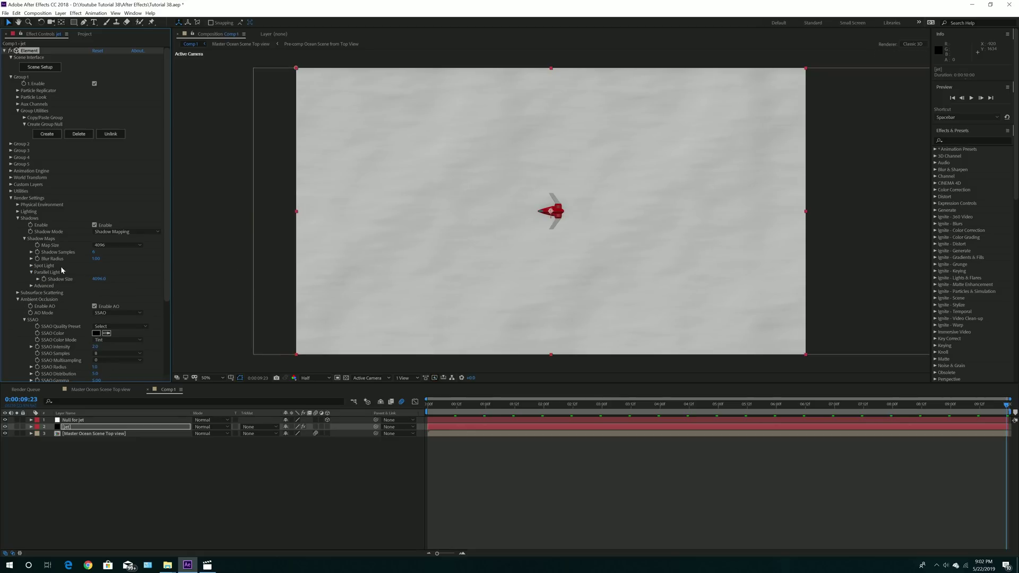
left_click(31, 272)
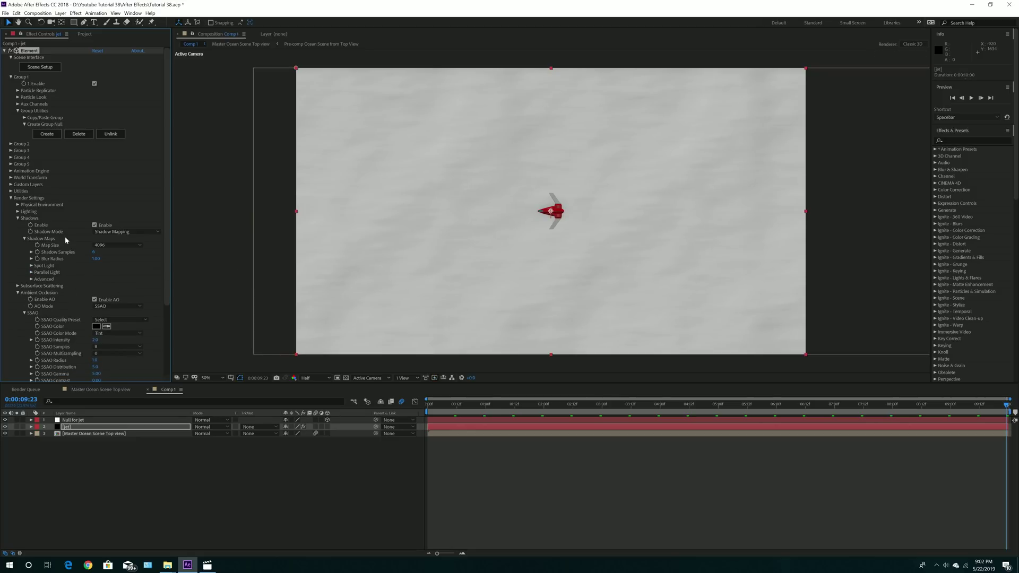
- Create a new white Parallel light layer with Cast Shadows turned on
left_click(62, 14)
mouse_move(73, 24)
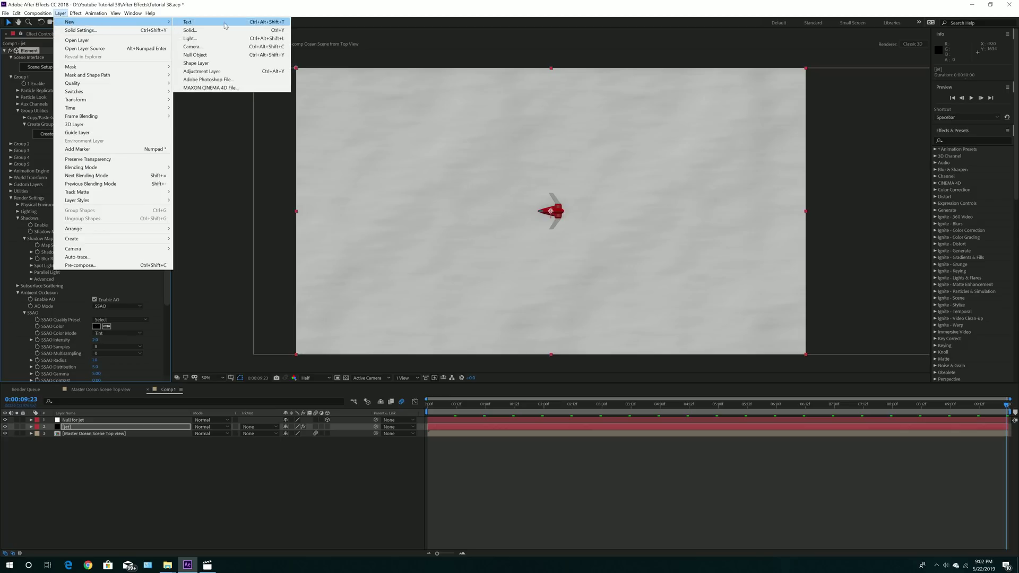
left_click(219, 39)
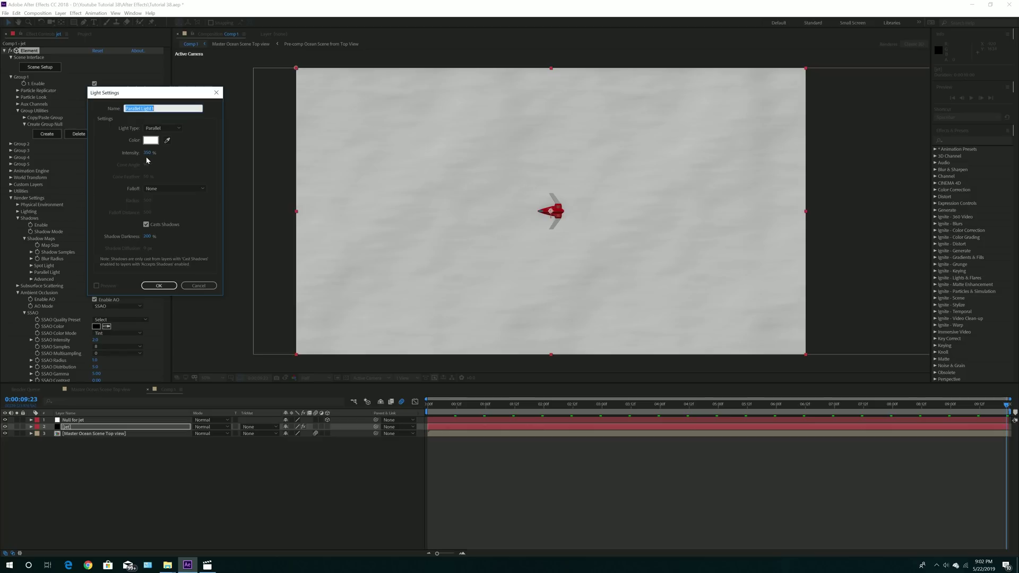
left_click(159, 224)
left_click(159, 285)
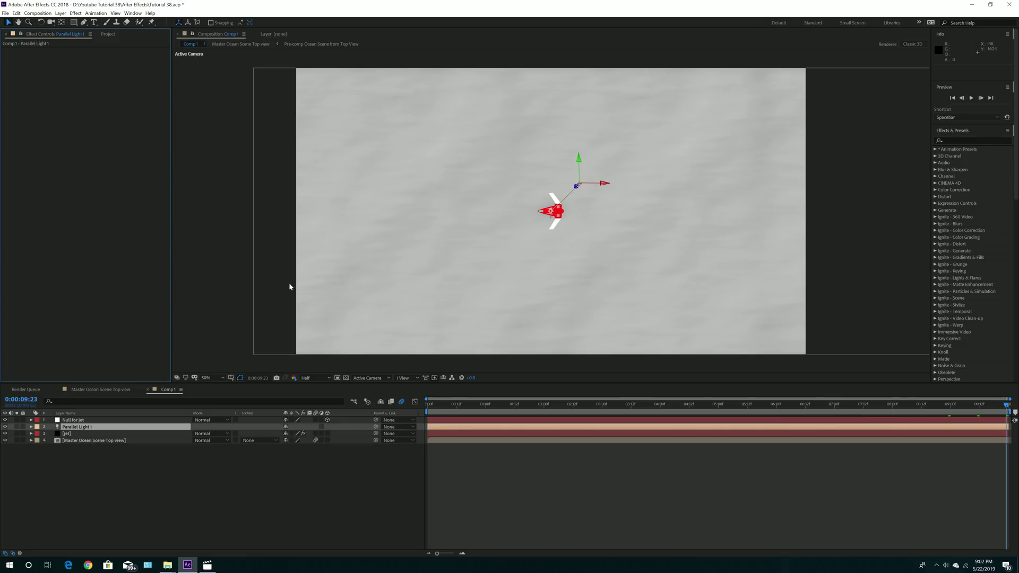
- Show the composition in two views with the Front view switched to Top, and select the Parallel Light 1 layer
left_click(79, 434)
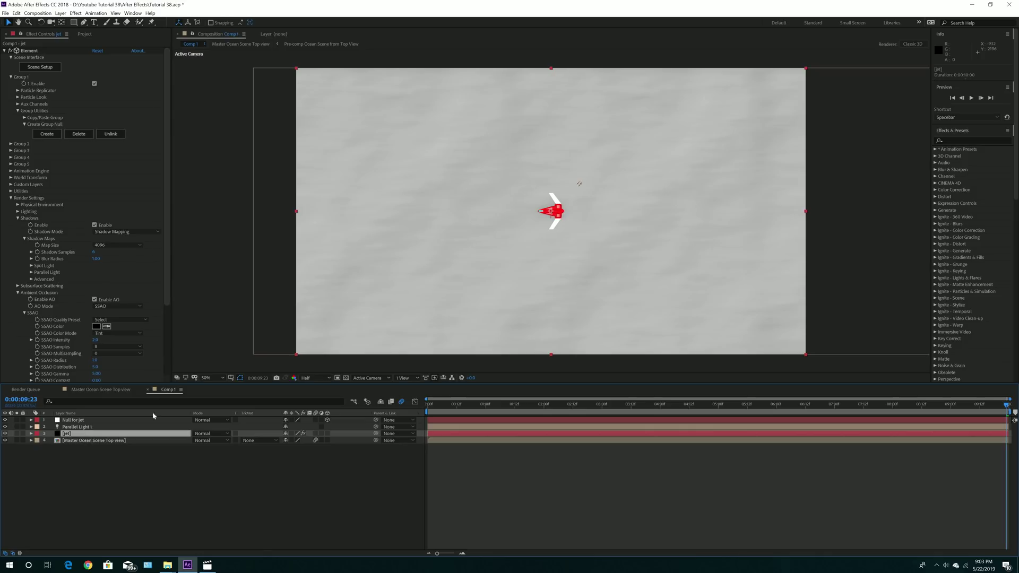
left_click(405, 378)
left_click(419, 395)
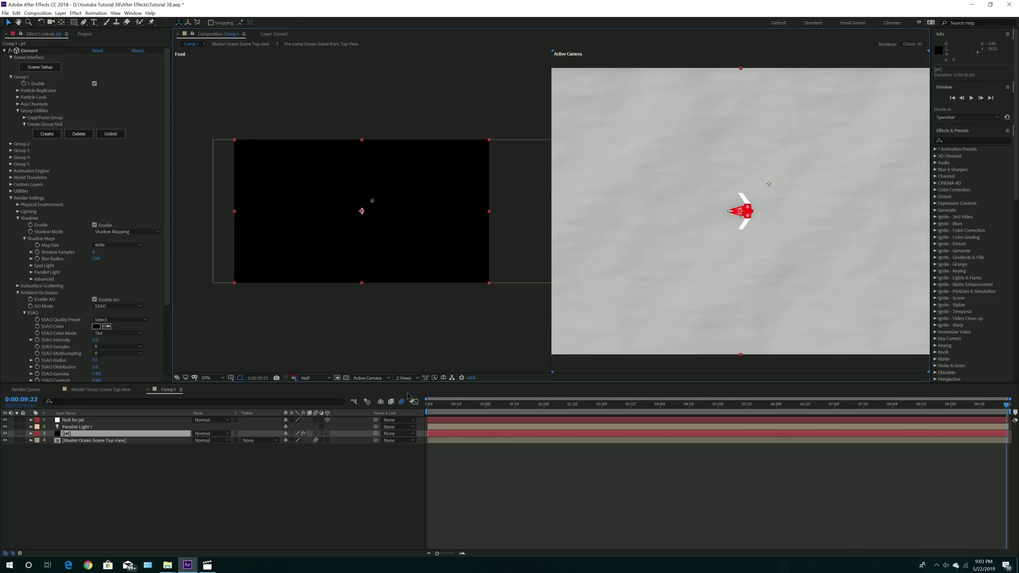
left_click(70, 427)
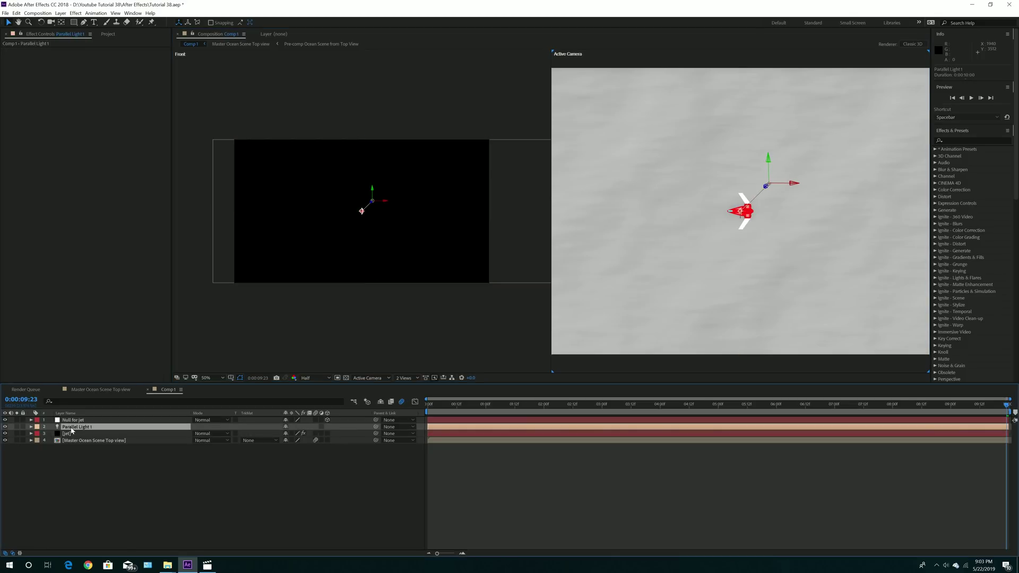
left_click(417, 275)
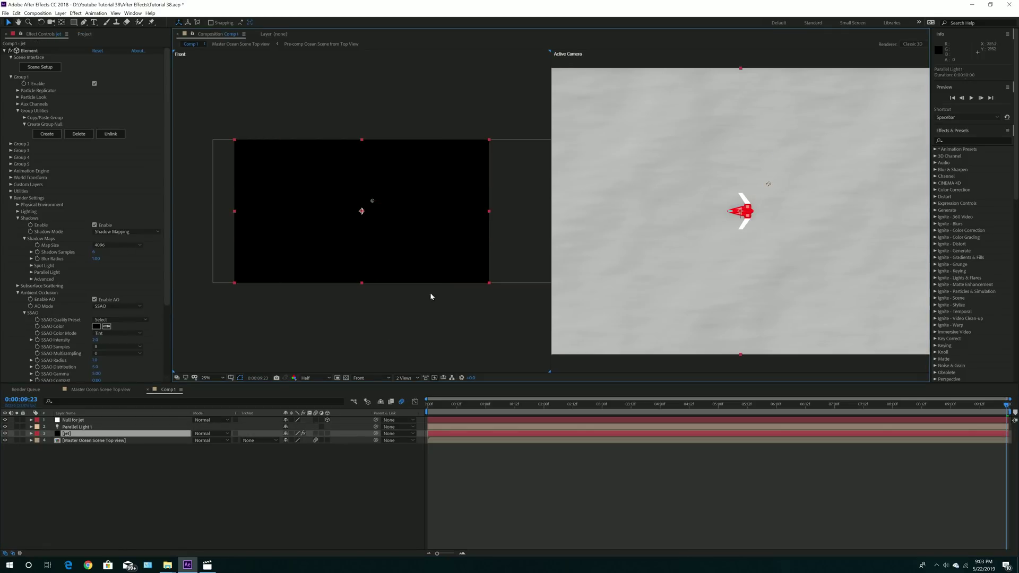
left_click(370, 378)
left_click(364, 414)
left_click(371, 301)
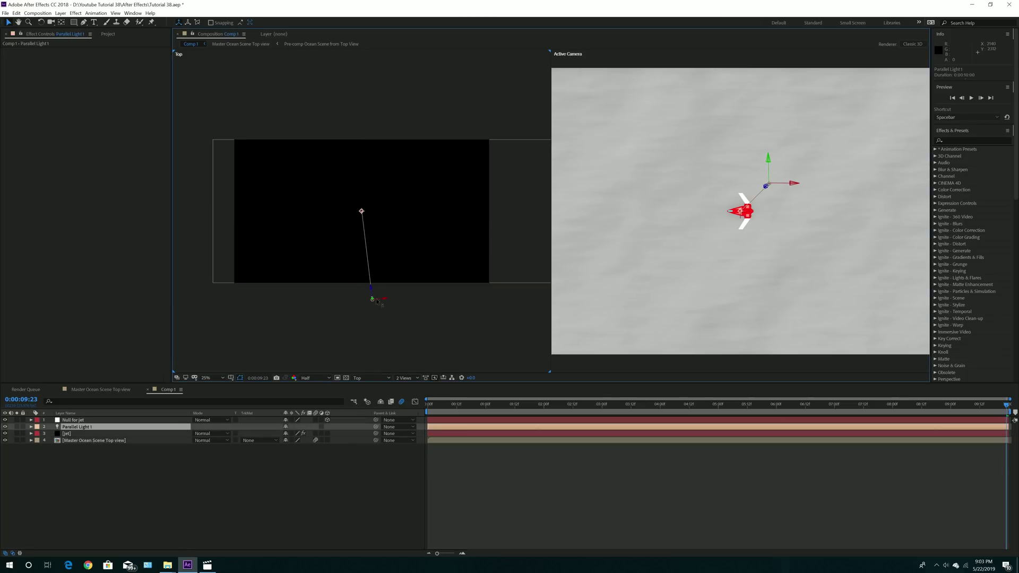
- In the Top view, move Parallel Light 1's point of interest onto the jet and its position out beyond the jet's nose
left_click_drag(371, 339, 342, 254)
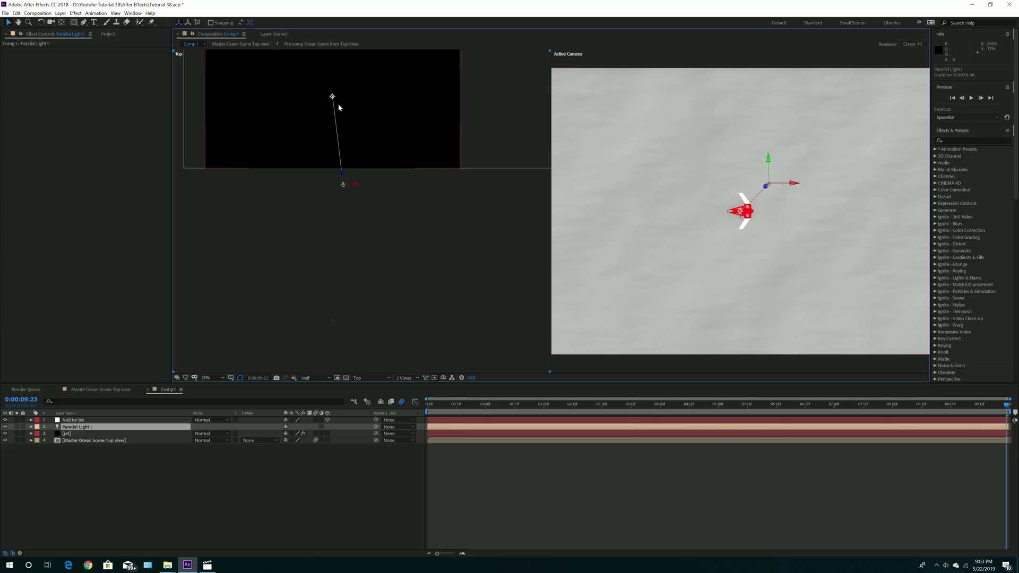
left_click_drag(332, 97, 333, 320)
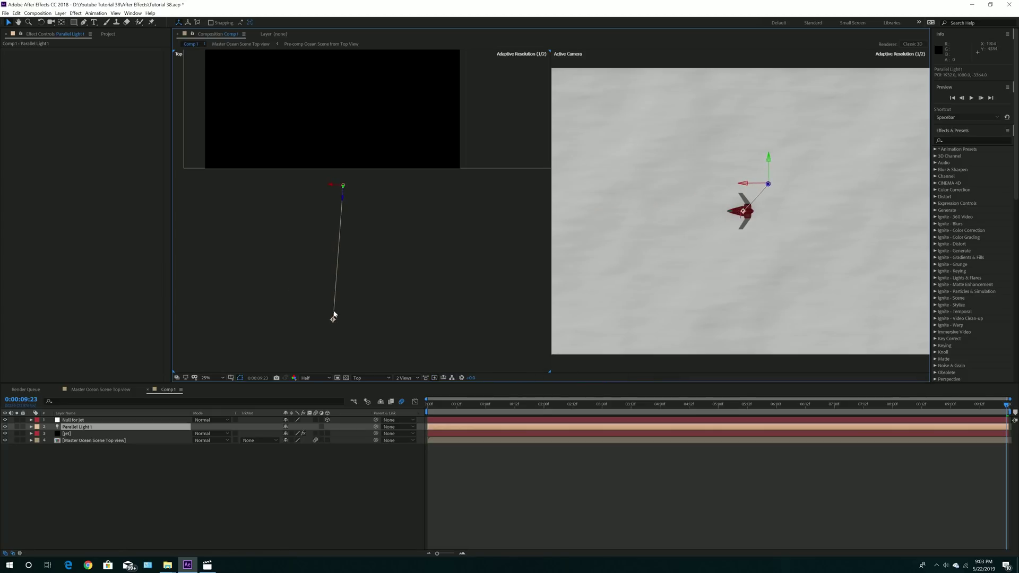
left_click_drag(343, 185, 274, 351)
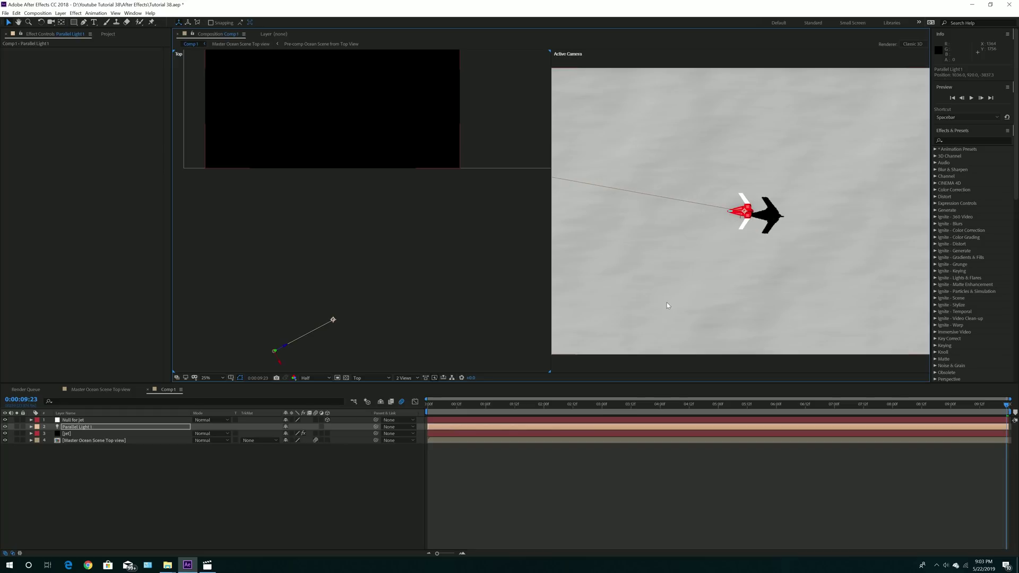
- Set the preview resolution to Full and move Parallel Light 1 farther from the jet to about 642, 1052, -3857
left_click(317, 378)
left_click(317, 413)
scroll(637, 229, "down", 2)
mouse_move(649, 234)
left_mouse_down()
mouse_move(663, 236)
mouse_move(643, 238)
left_mouse_up()
left_click_drag(630, 199, 590, 213)
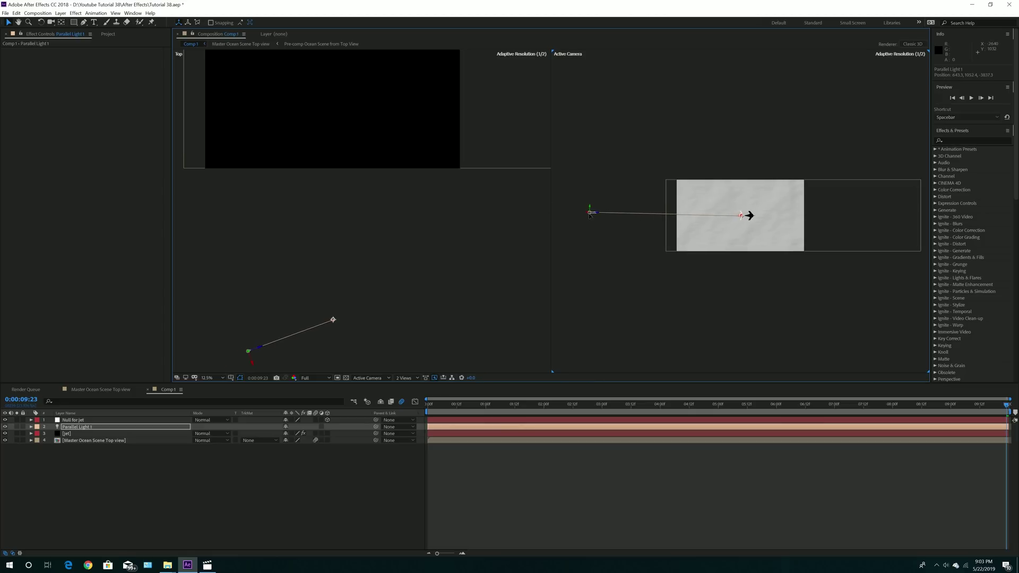
key("period")
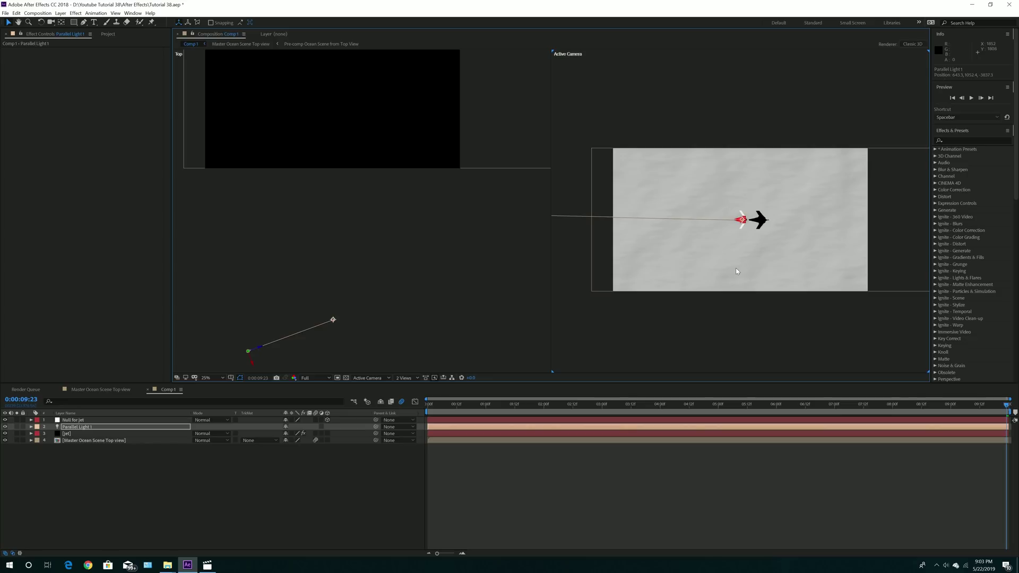
- Save the project, then move Plane Model out of the jet's group into its own group in the Element scene and accept the scene
left_click(89, 434)
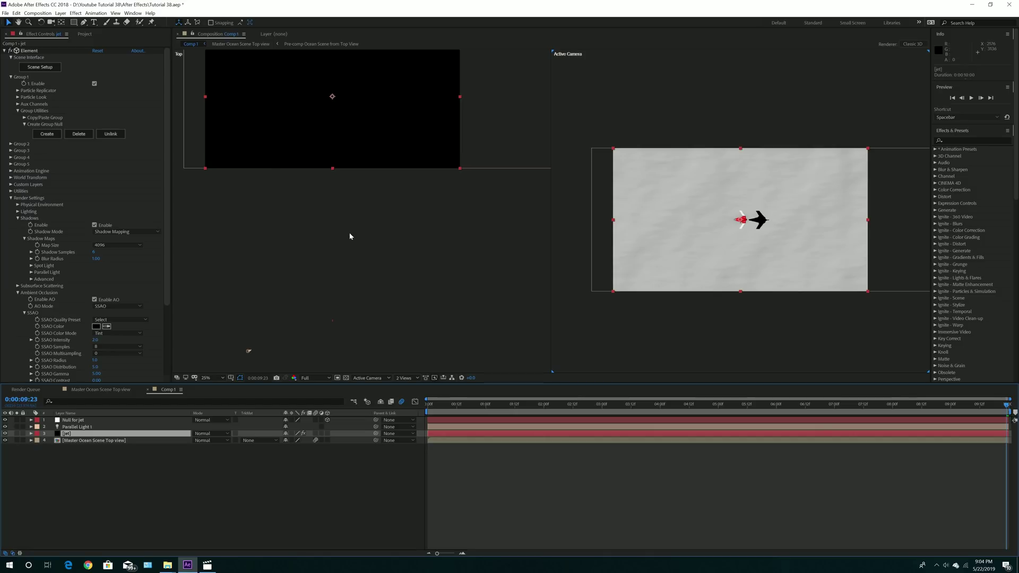
left_click(5, 13)
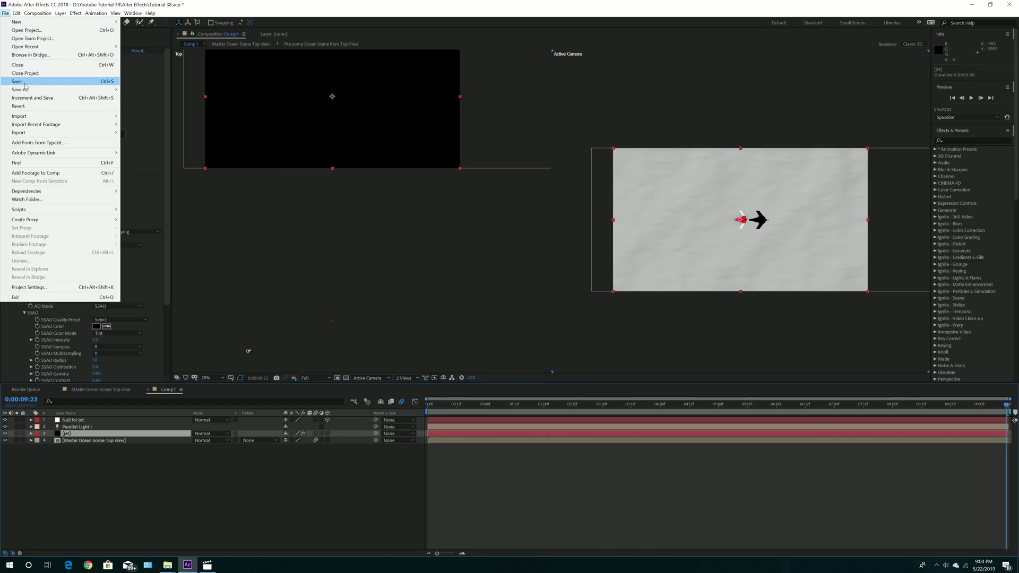
left_click(39, 68)
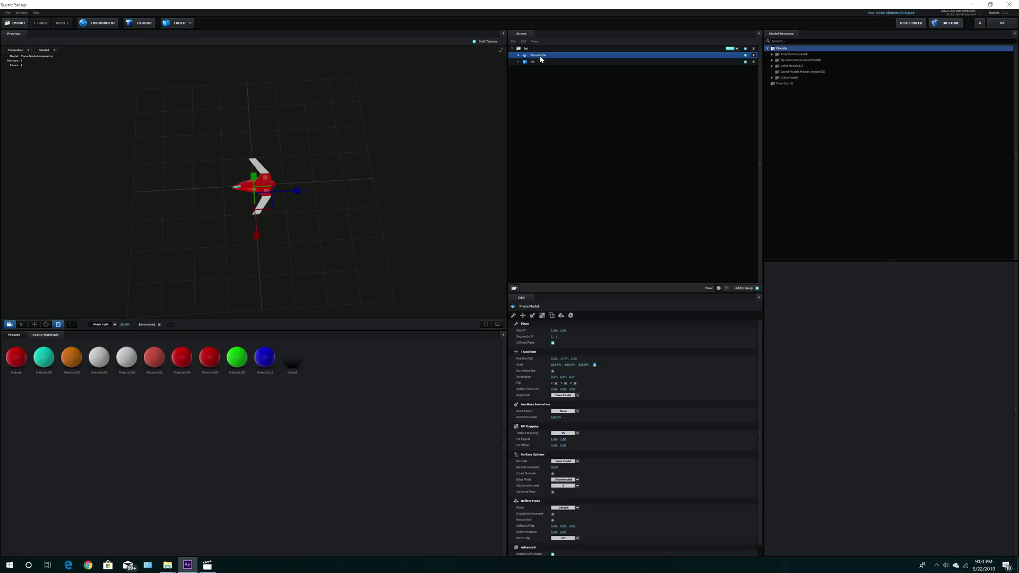
left_click_drag(541, 59, 666, 108)
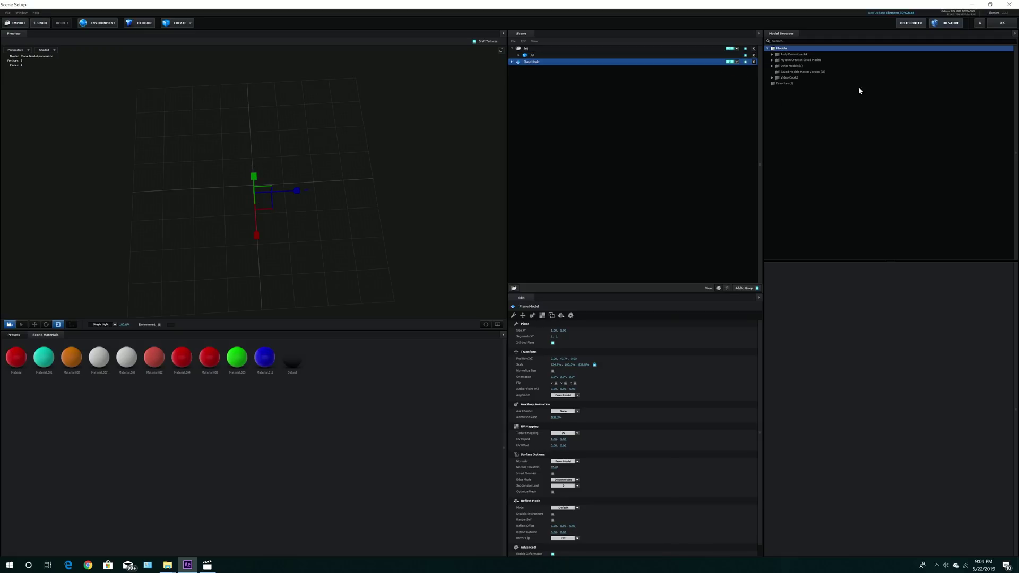
left_click(1002, 23)
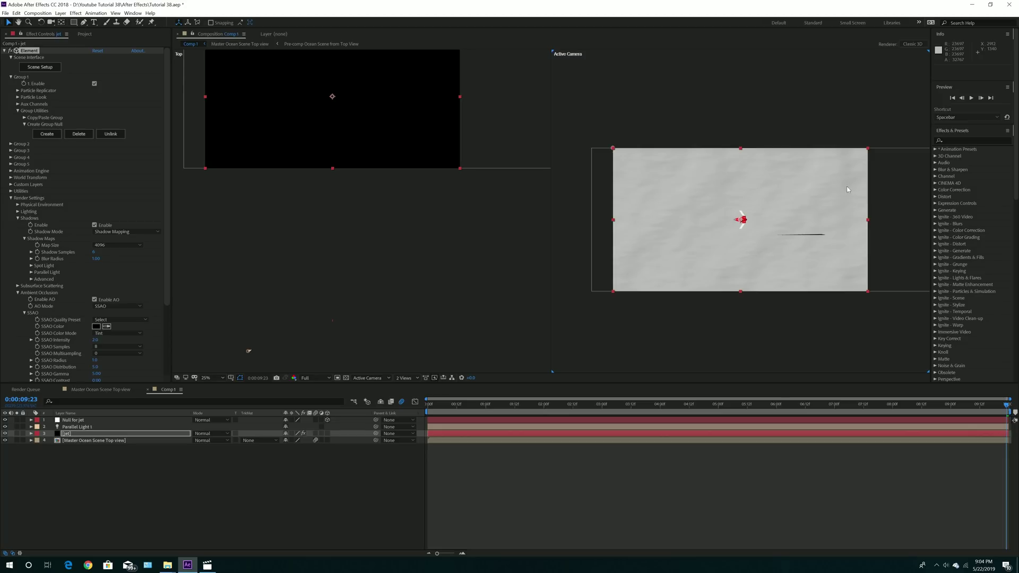
- In the jet layer's Element effect, create a group null for Group 2, the shadow-catching plane
left_click(78, 435)
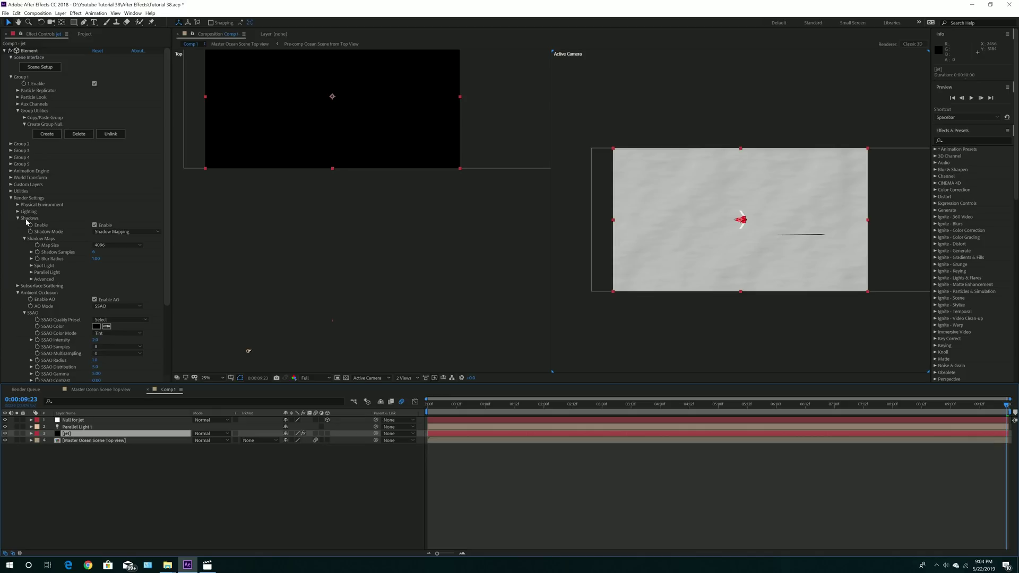
left_click(12, 144)
left_click(18, 157)
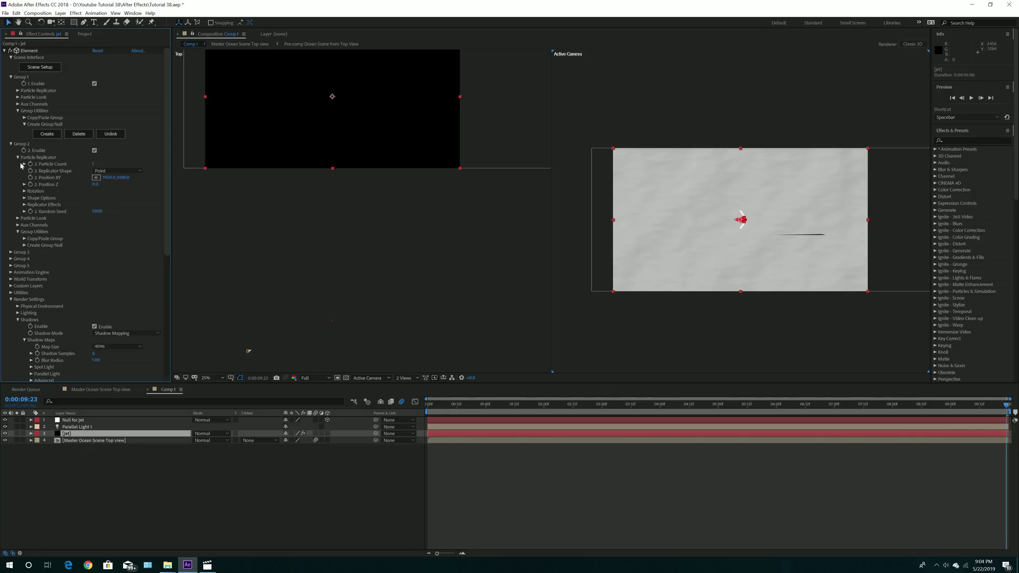
left_click(18, 158)
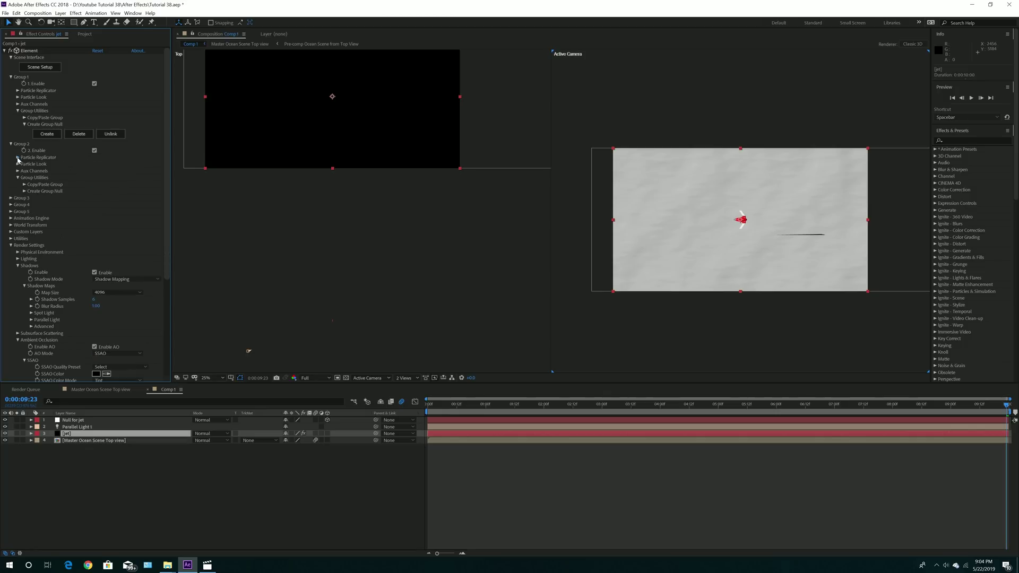
left_click(25, 191)
left_click(47, 201)
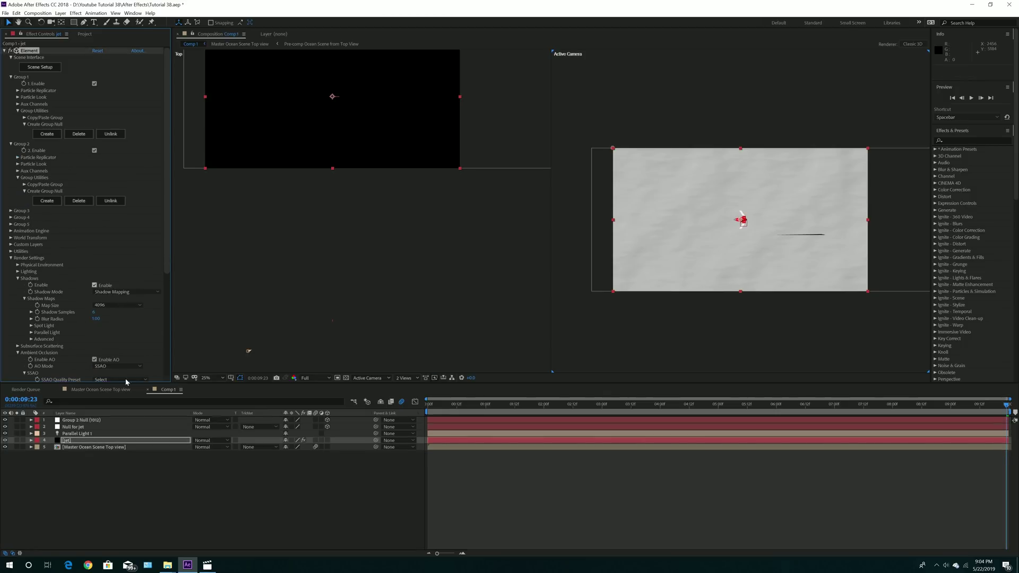
- Rename the new Group 2 null layer as Null for Shadow
left_click(84, 422)
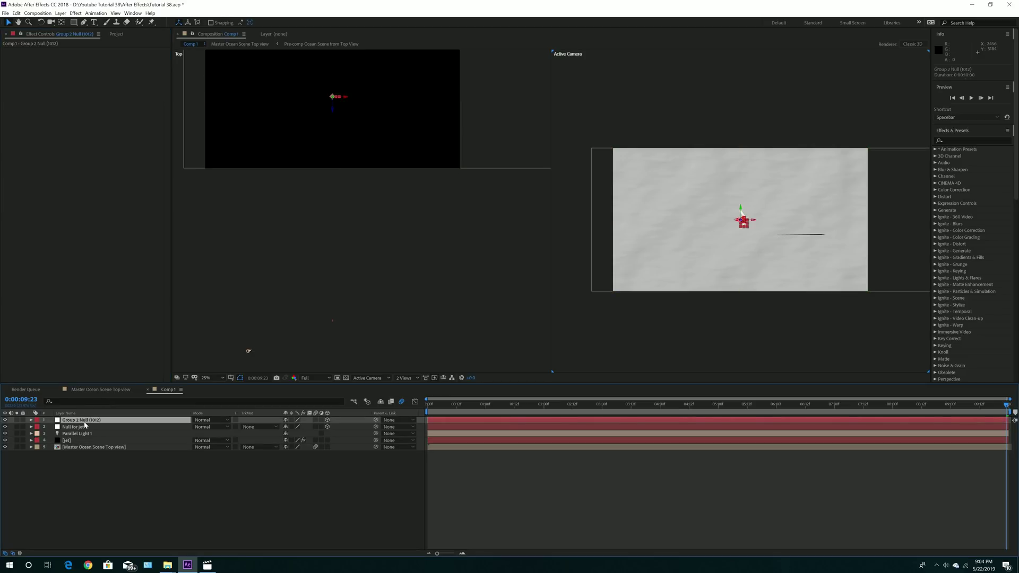
key("Return")
type("Null for")
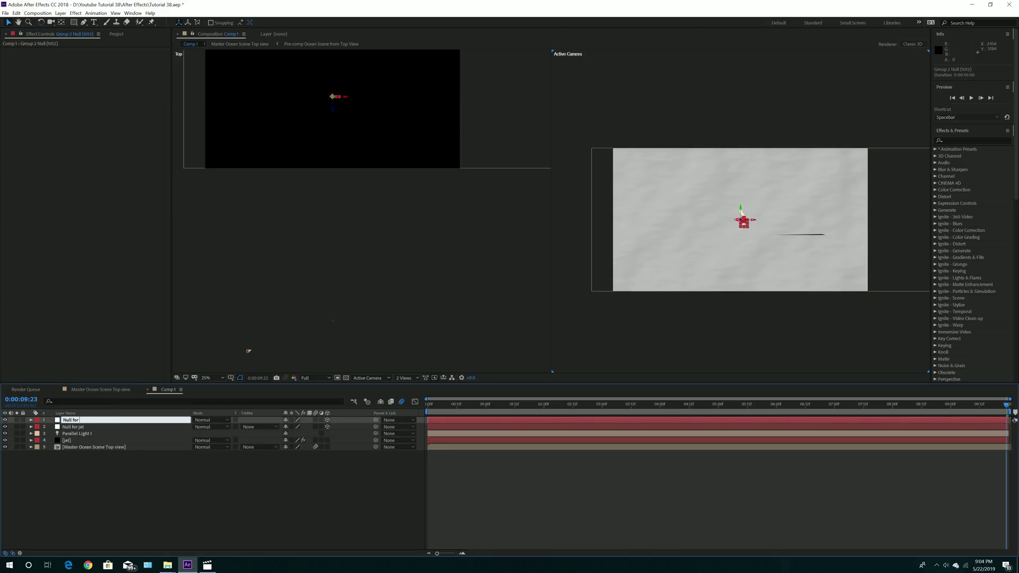
type(" Shadow")
key("Return")
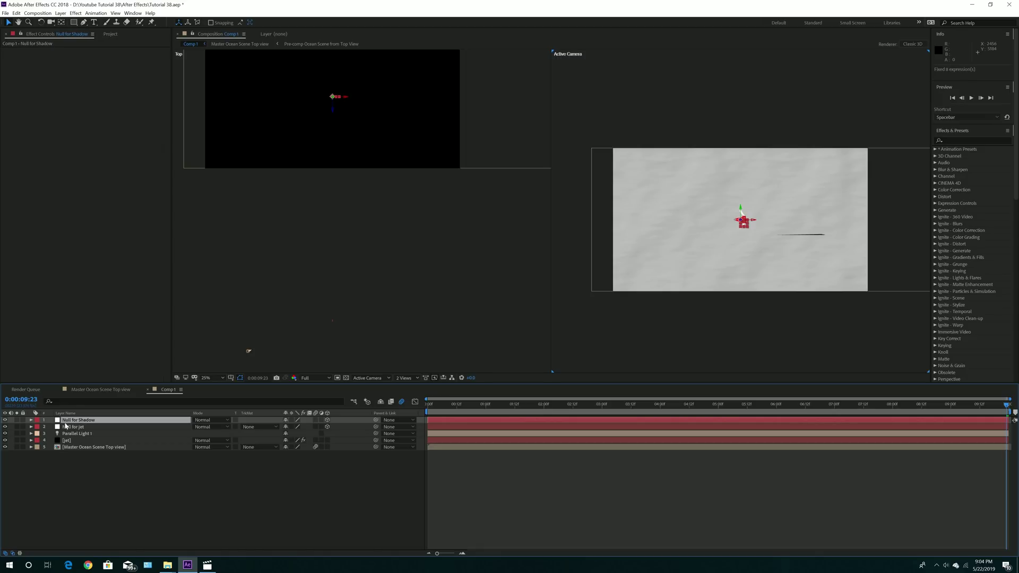
- Set both the Y Rotation and the Z Rotation of Null for Shadow to 90°
left_click(31, 420)
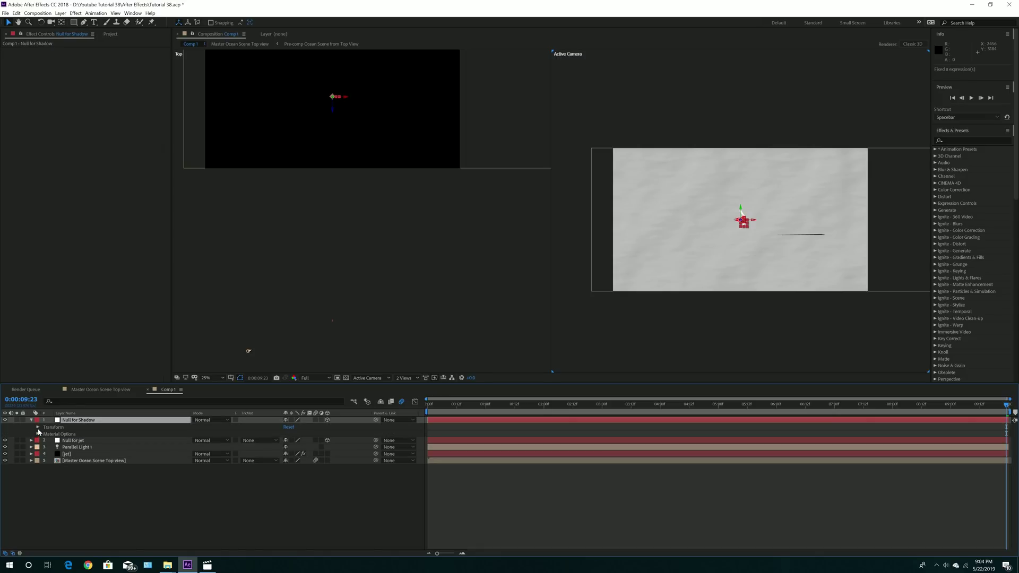
left_click(38, 428)
left_click(296, 467)
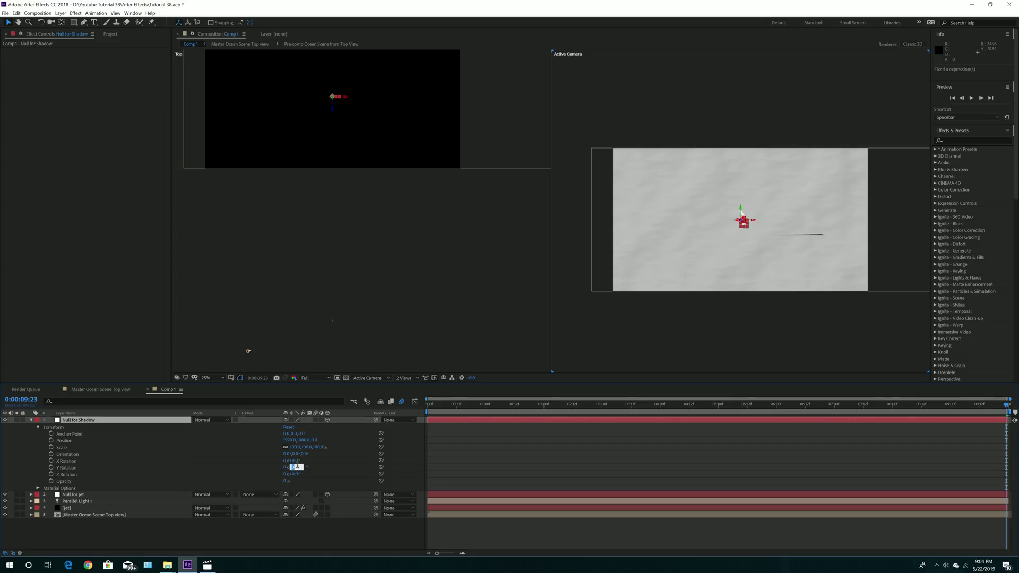
type("90")
key("Return")
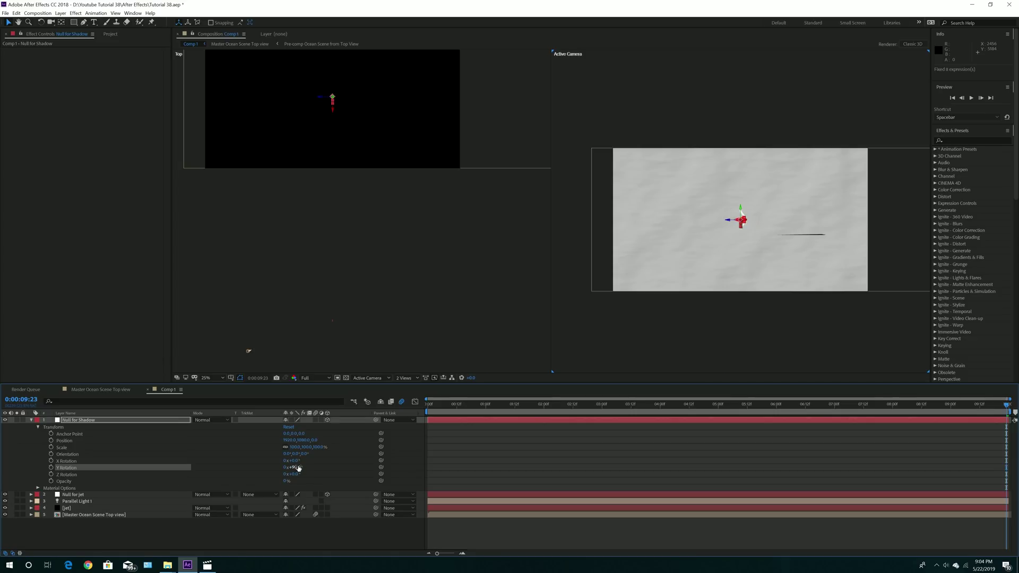
left_click(294, 474)
type("90")
key("Return")
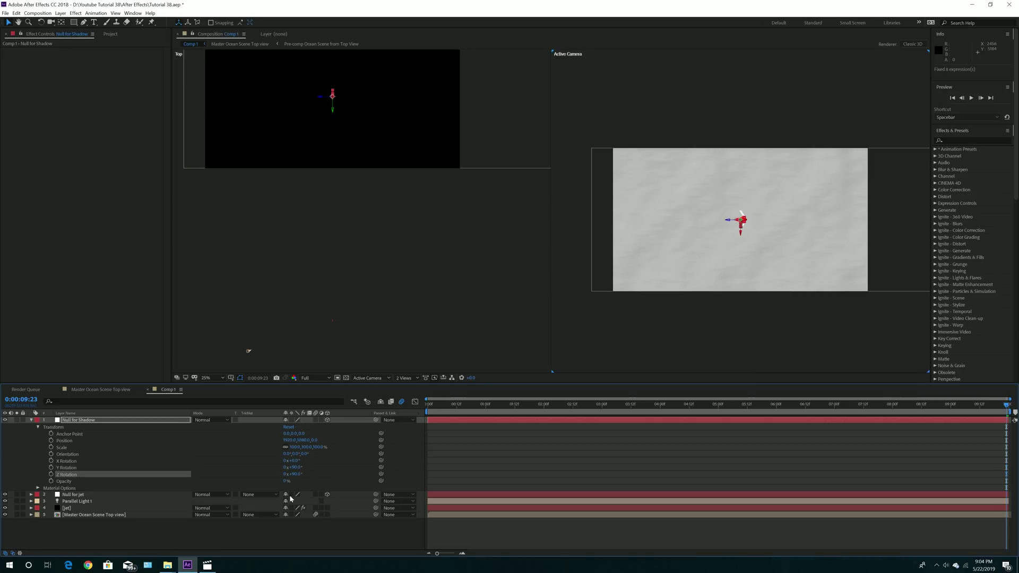
left_click(84, 421)
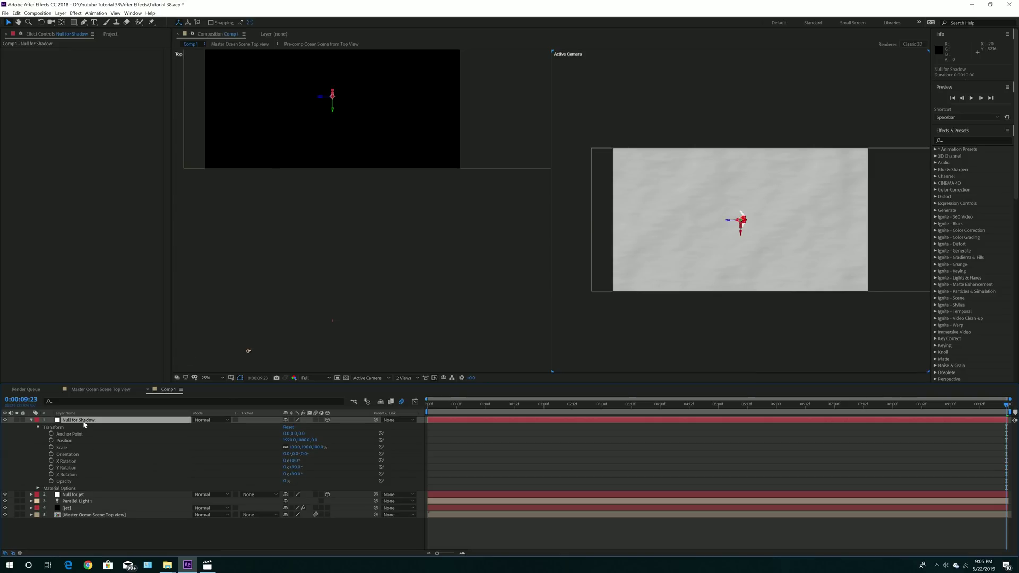
left_click(31, 420)
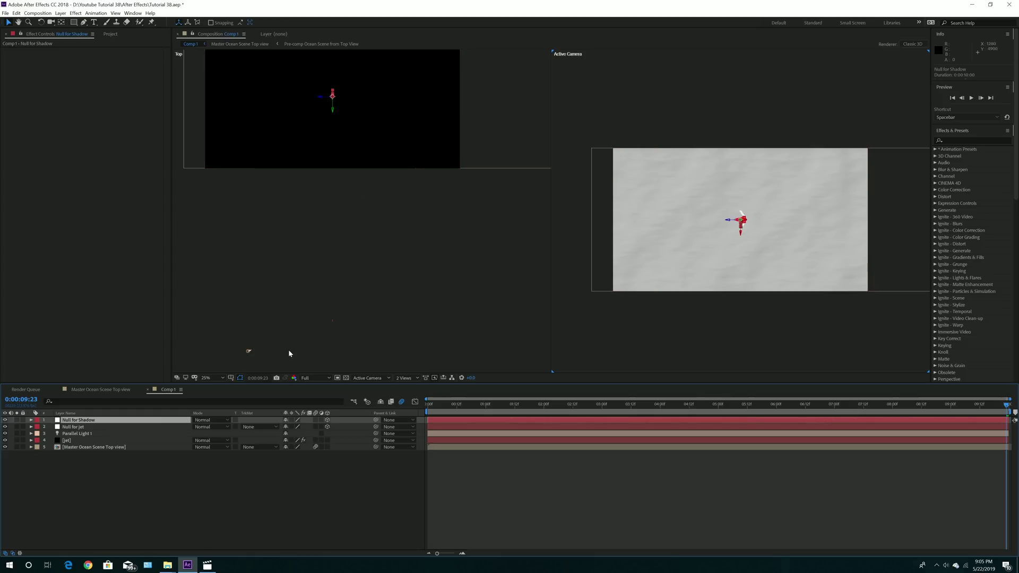
- In the Top view, move Parallel Light 1 nearly in line with the jet, to a Z position of about -4073
left_click(249, 352)
left_click_drag(247, 354, 333, 372)
left_click_drag(737, 228, 778, 227)
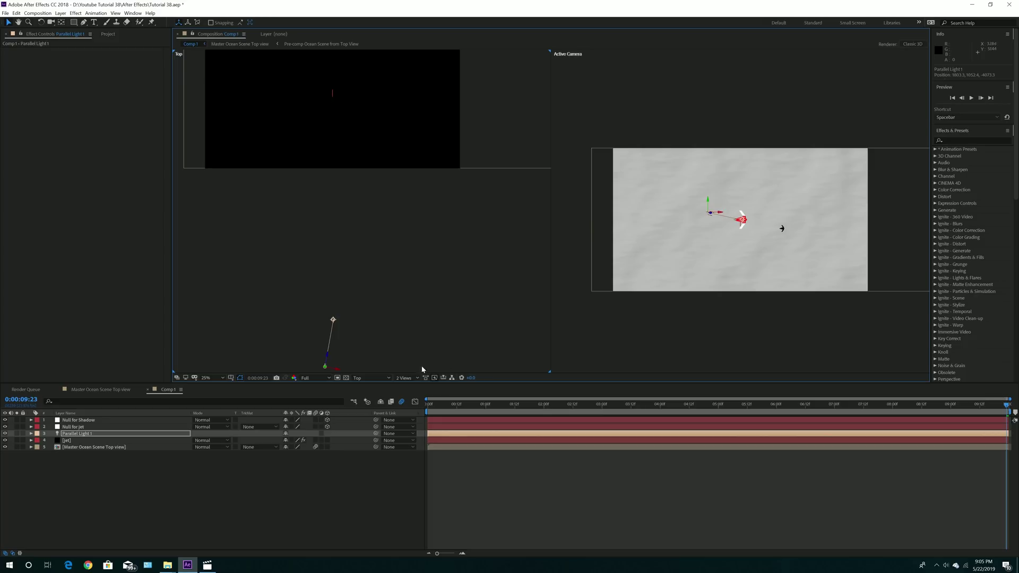
- Move Null for Shadow along the depth axis toward the jet, to a Z position of about -2600
left_click(82, 422)
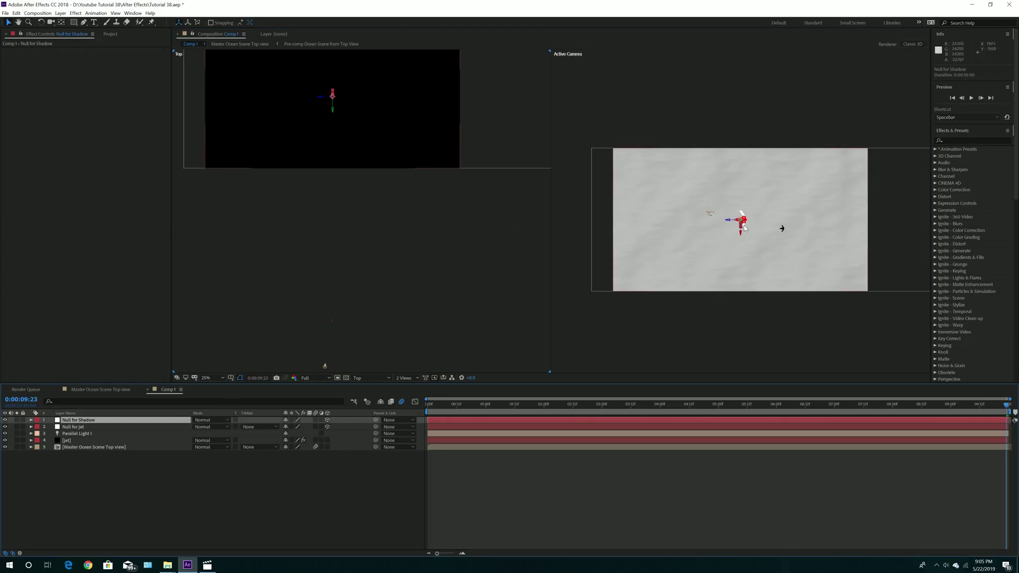
left_click_drag(782, 229, 859, 210)
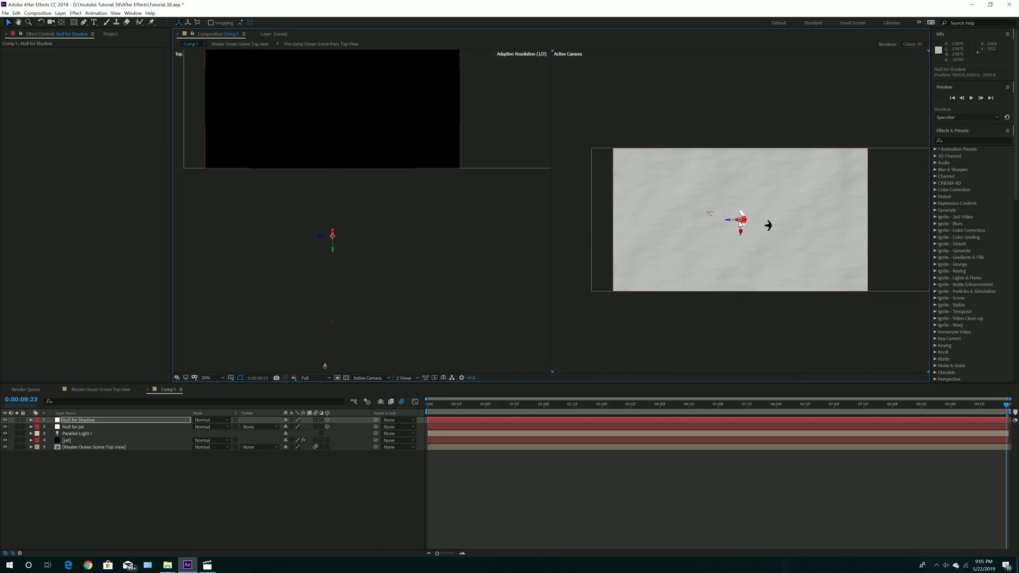
left_click_drag(746, 224, 777, 225)
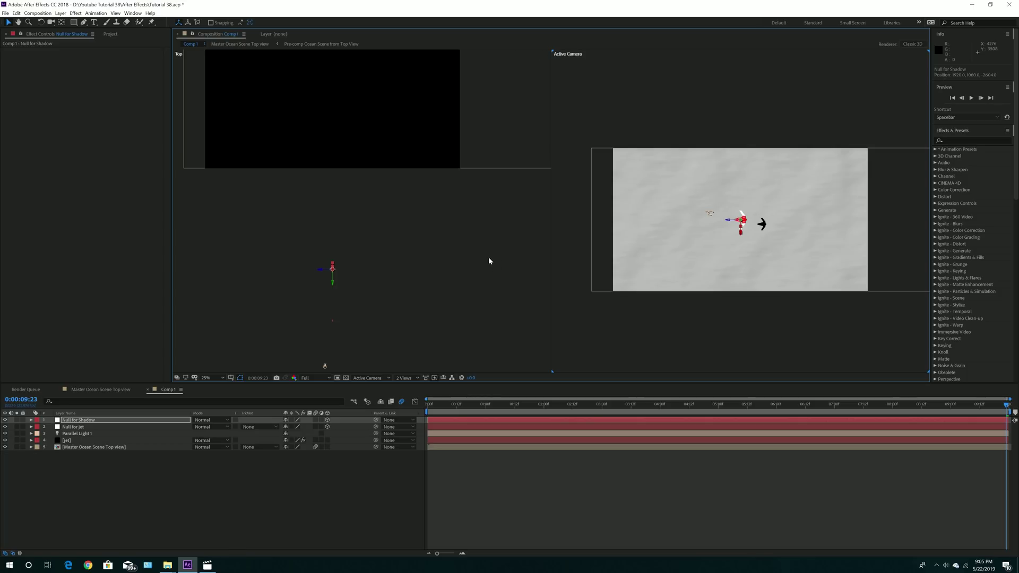
- Move Parallel Light 1 to about 1791, 1072, -4073, and show the composition in a single Active Camera view at 50%
left_click(127, 433)
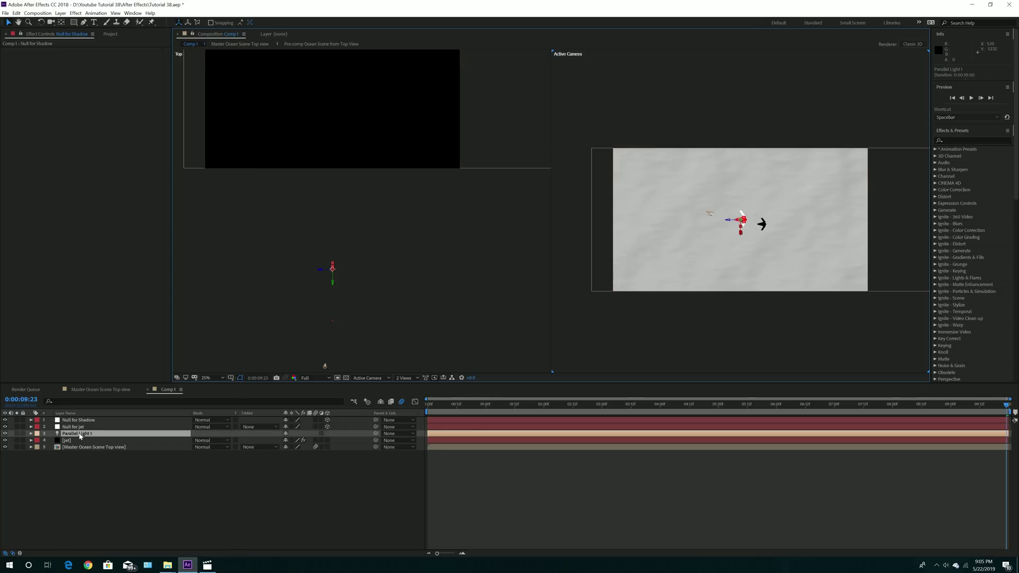
left_click_drag(707, 214, 707, 218)
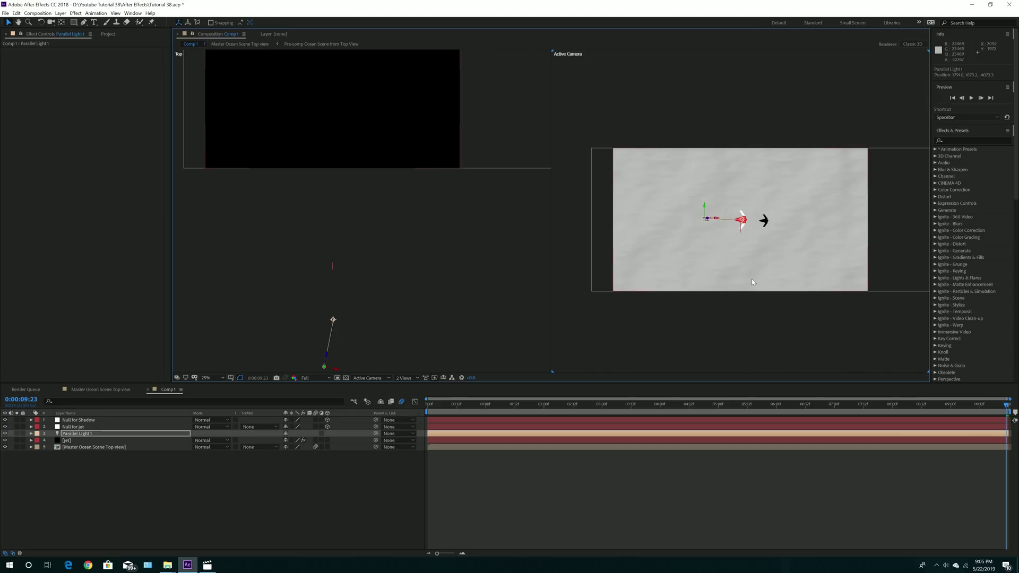
key("period")
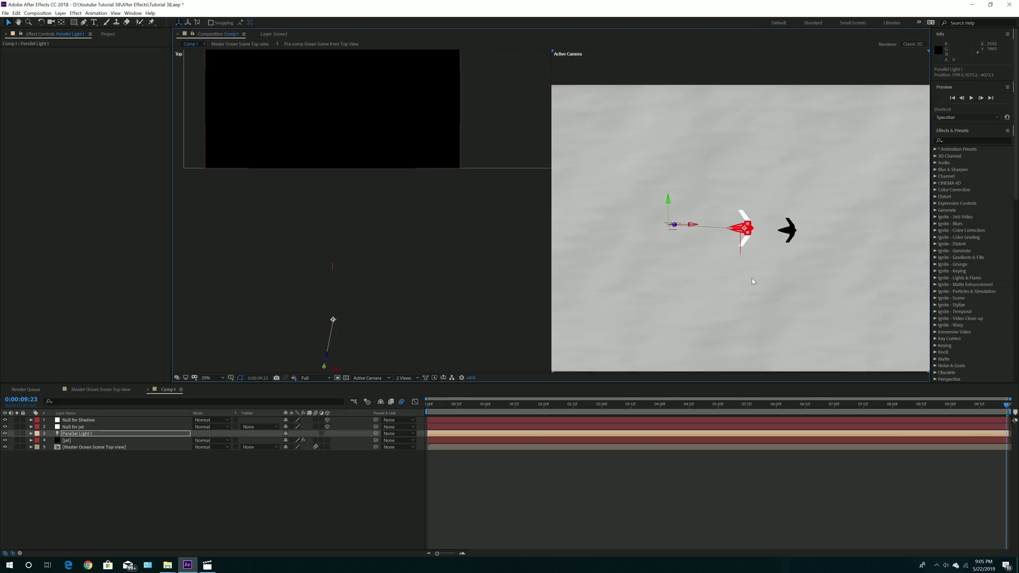
key("comma")
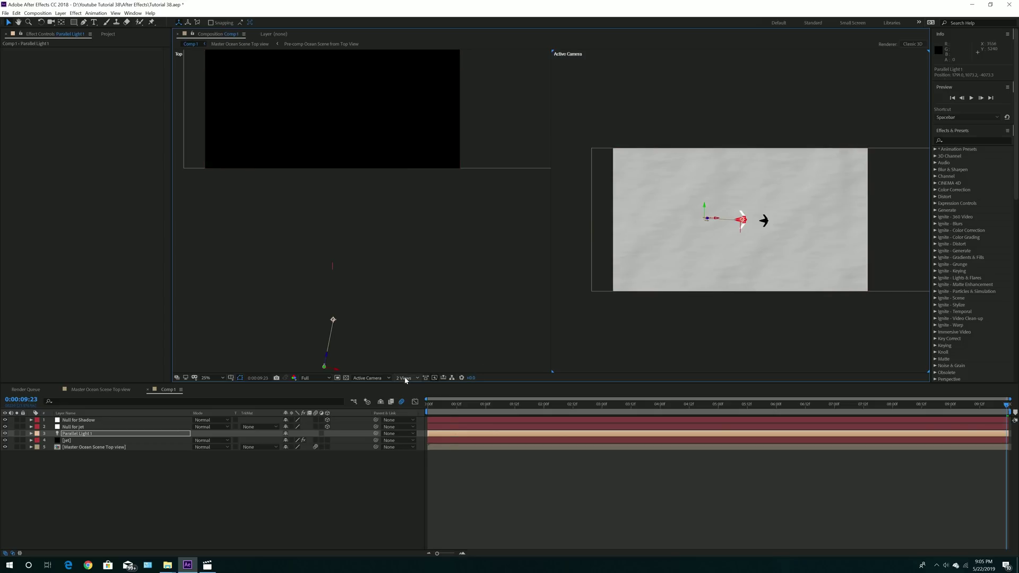
left_click(405, 380)
left_click(410, 397)
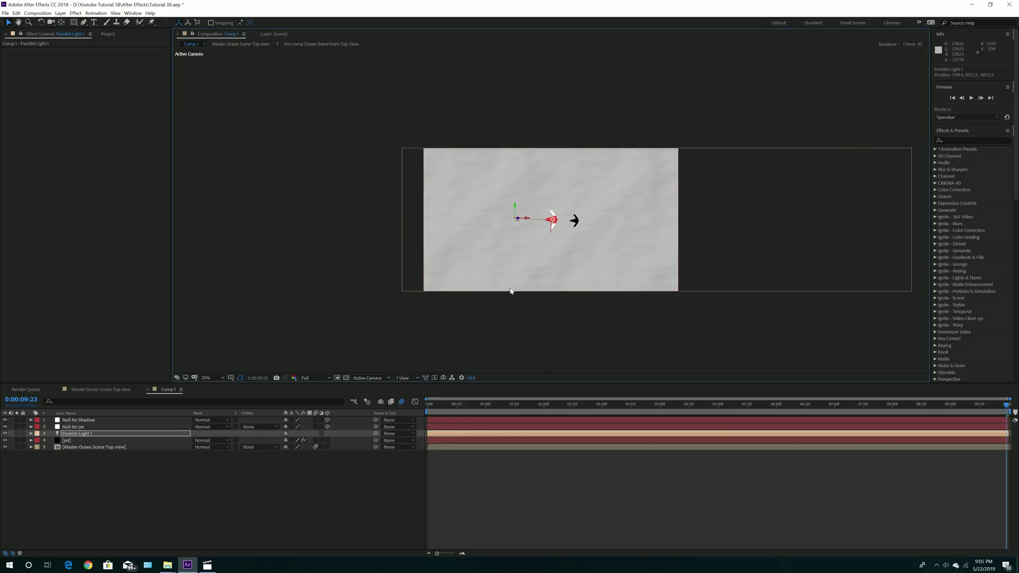
key("period")
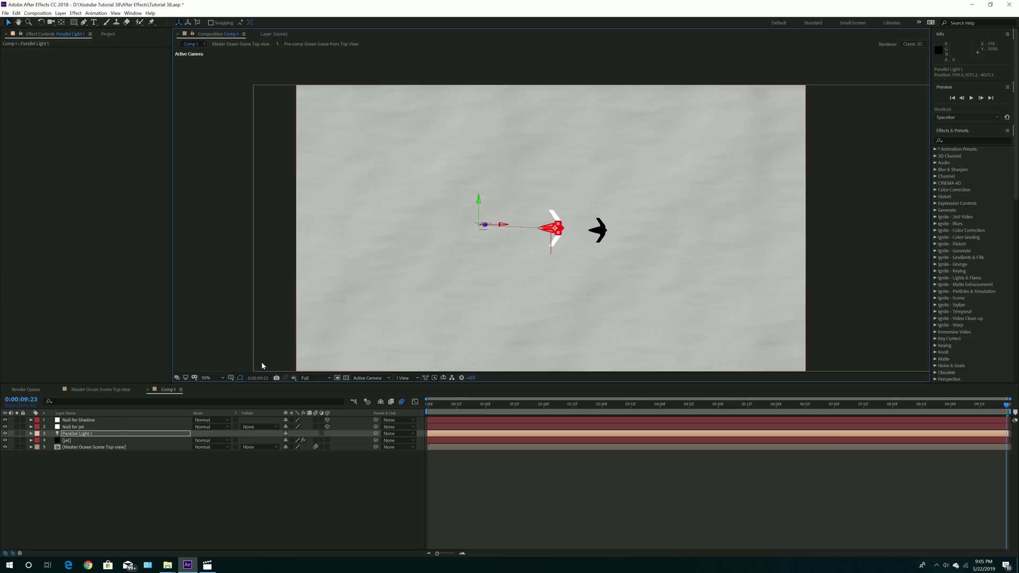
- Review the shadow and jet null layers, and inspect Group 1's Particle Replicator settings in the jet layer's Element effect
left_click(82, 428)
left_click(79, 420)
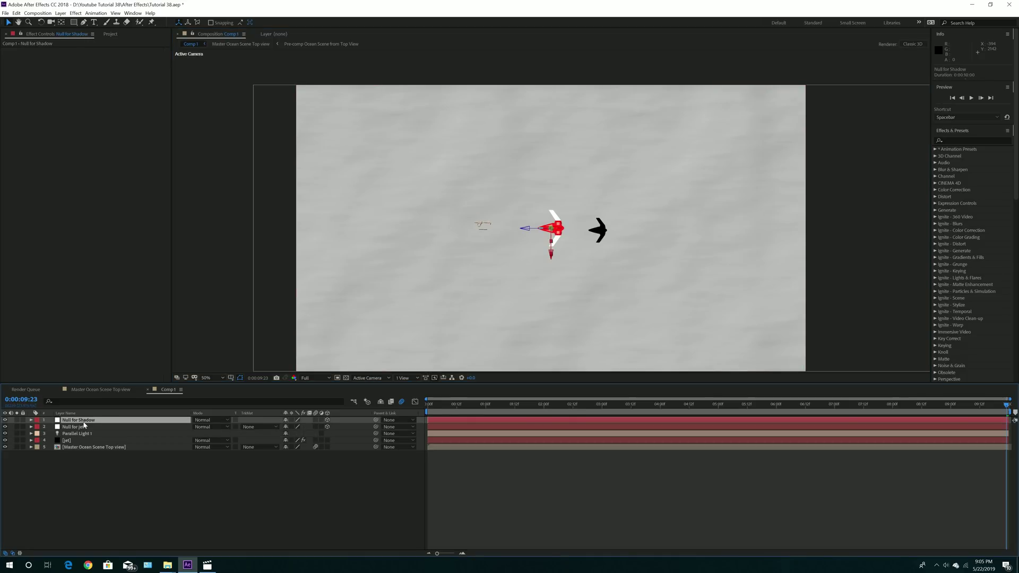
left_click(83, 441)
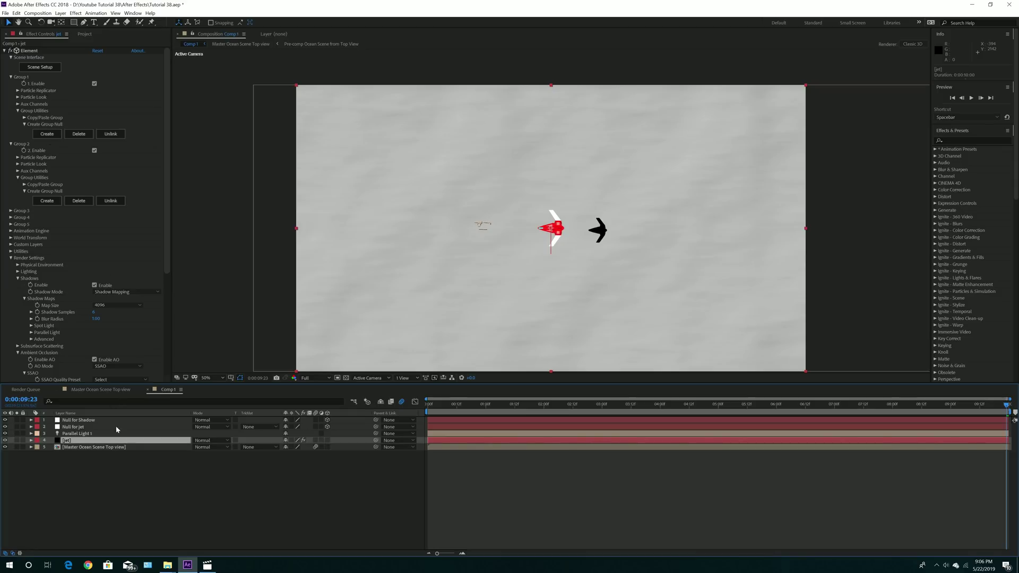
left_click(96, 428)
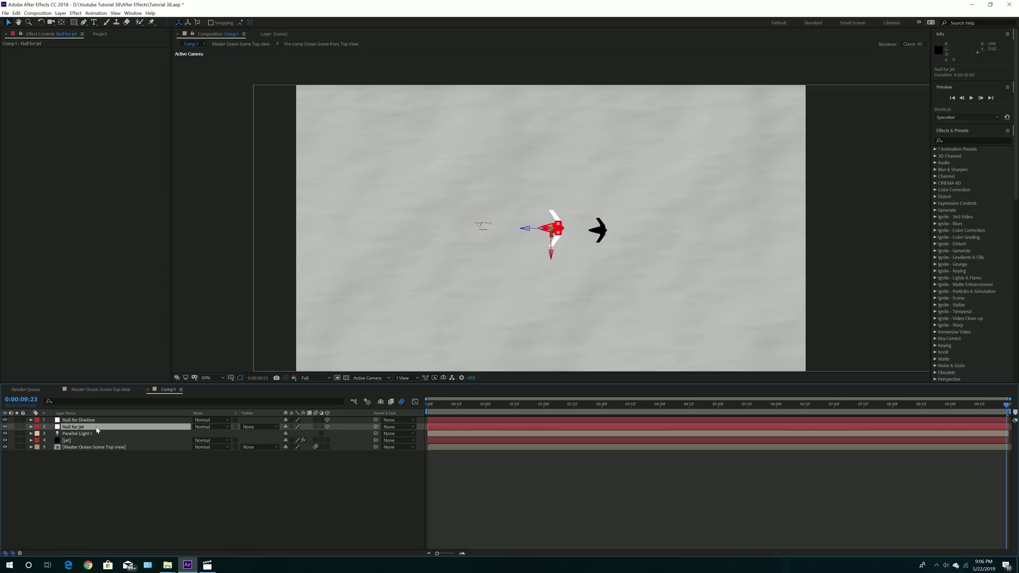
left_click(68, 440)
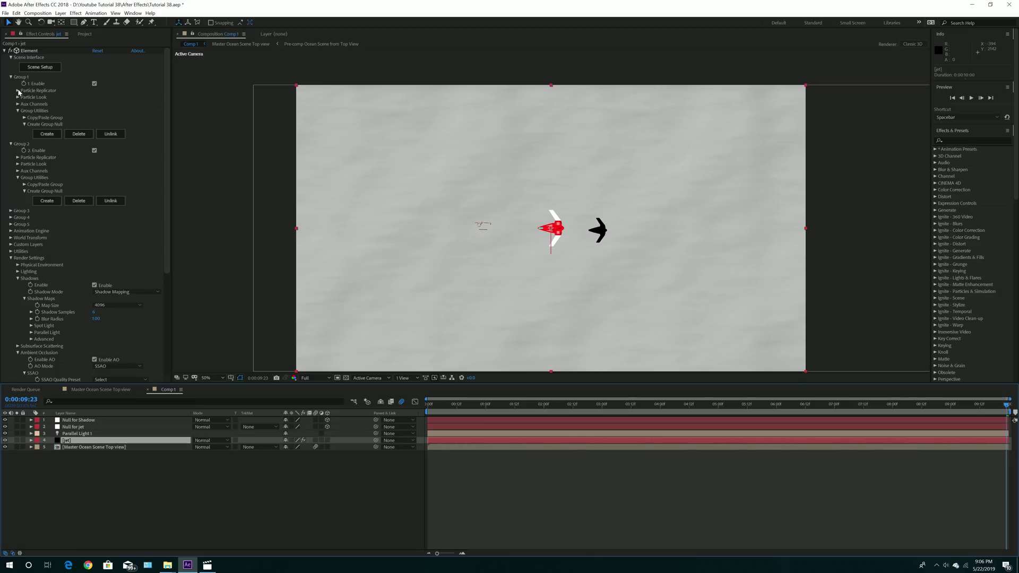
left_click(18, 91)
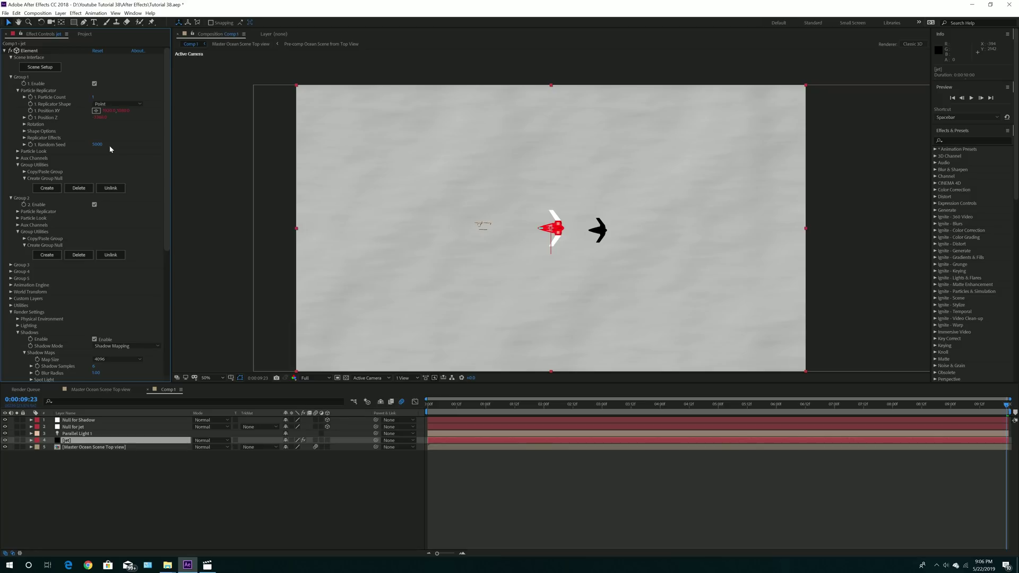
scroll(410, 207, "down", 2)
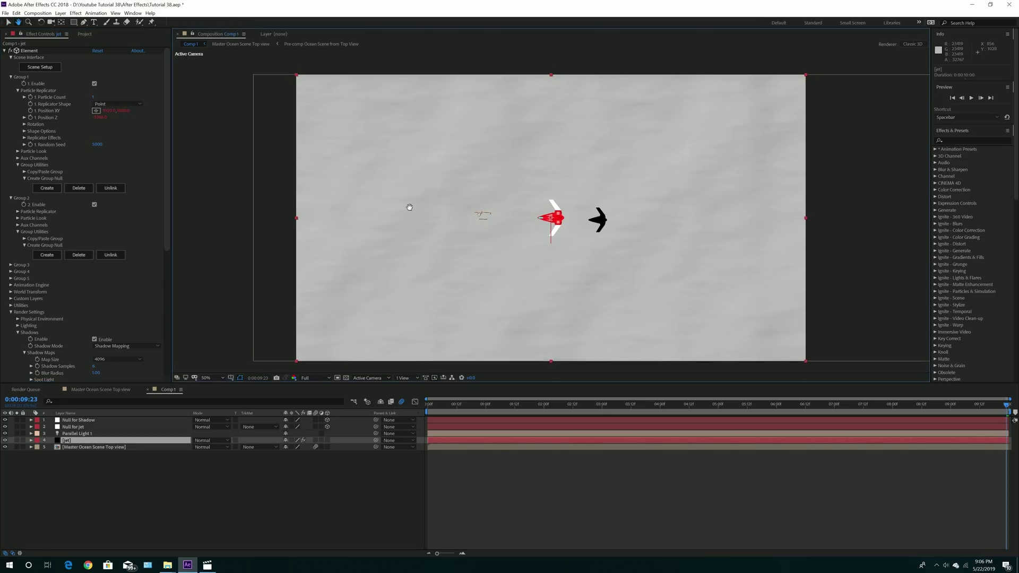